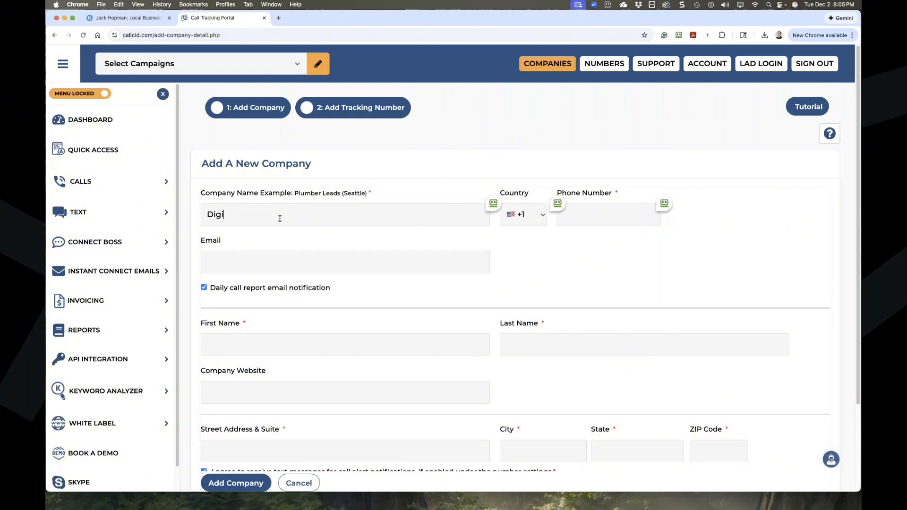
Finish the company name and enter the company's phone number.
text(ial Marketing - Jack)
click(596, 217)
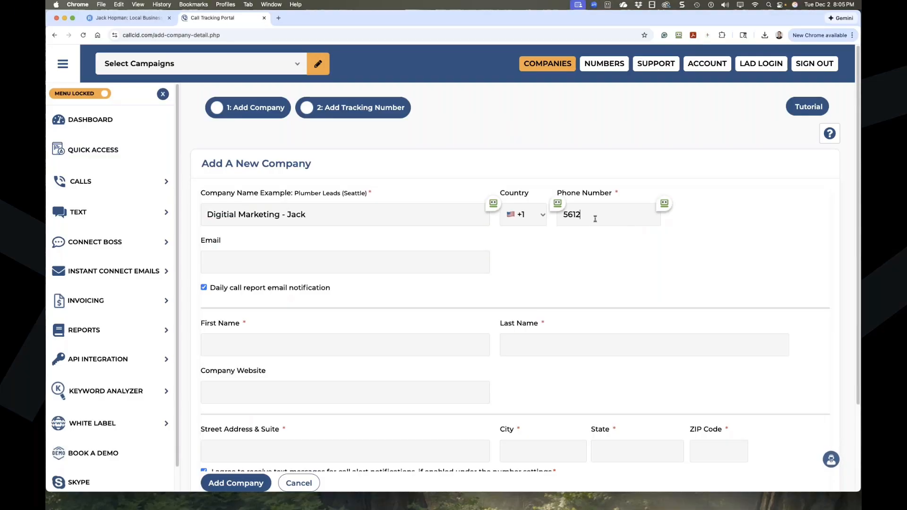
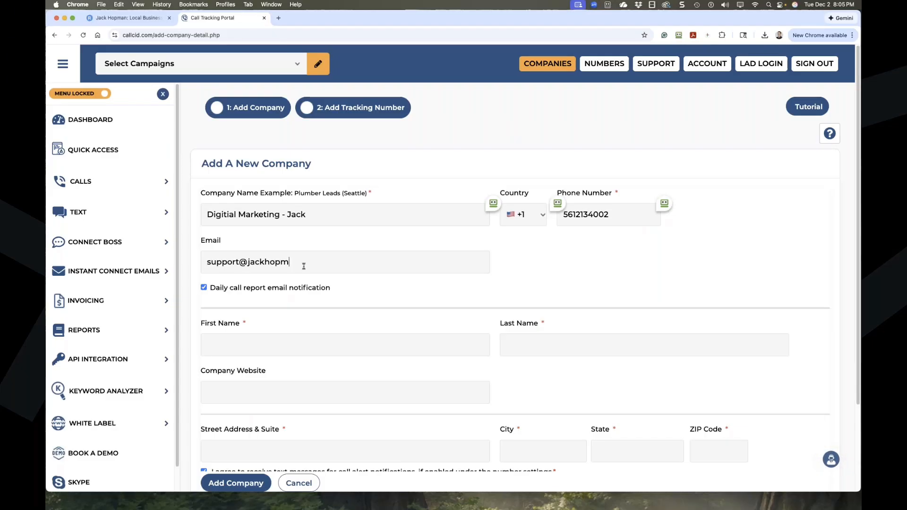
Enter the company e-mail address and the contact's first and last name.
scroll(304, 269, down, 3)
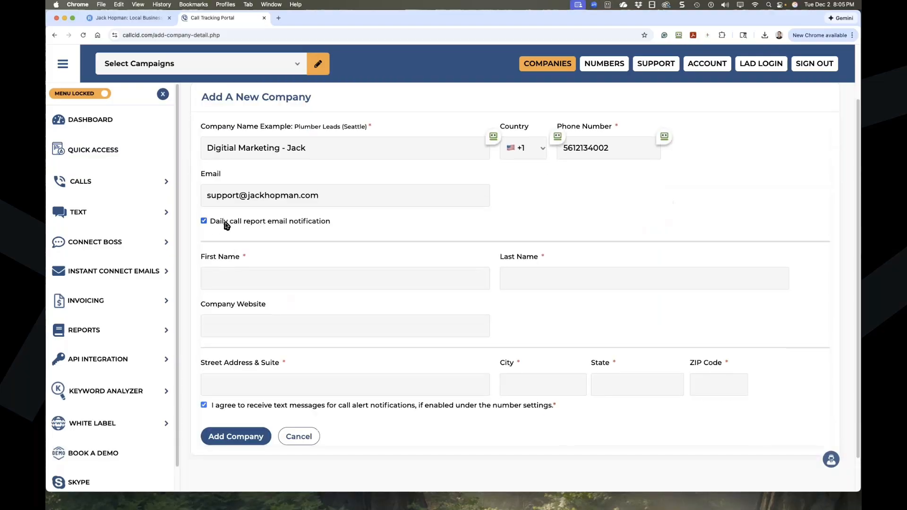
click(264, 284)
text(Jack)
click(533, 279)
text(Hopman)
Paste the company's website address from the other tab into Company Website and fix the name typo.
click(133, 18)
click(195, 32)
key(super+c)
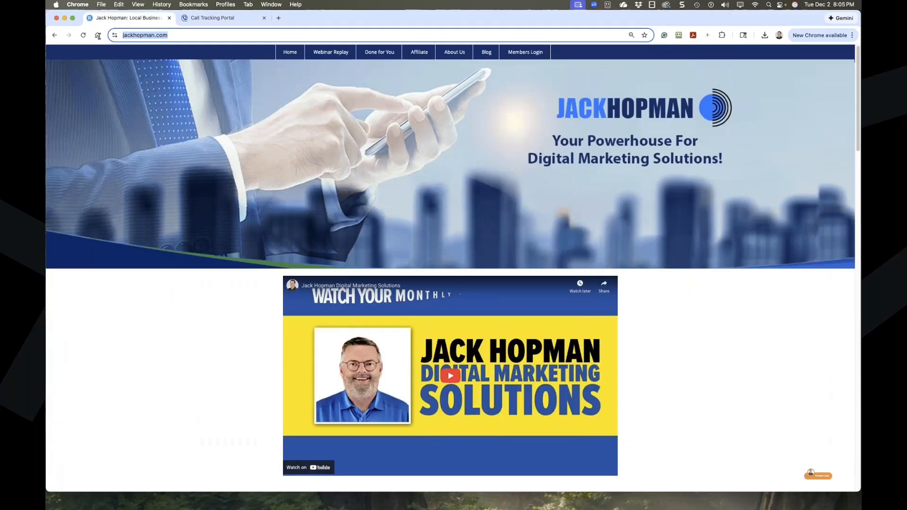
click(189, 17)
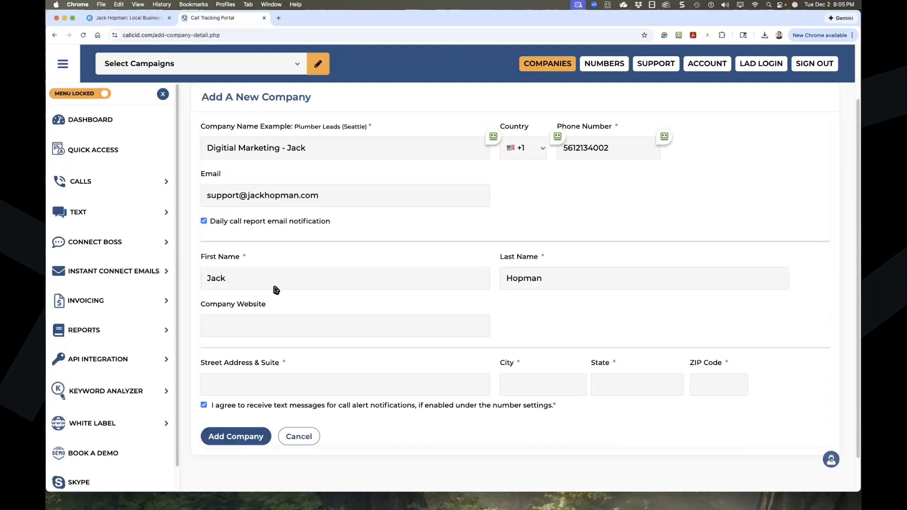
click(243, 332)
key(super+v)
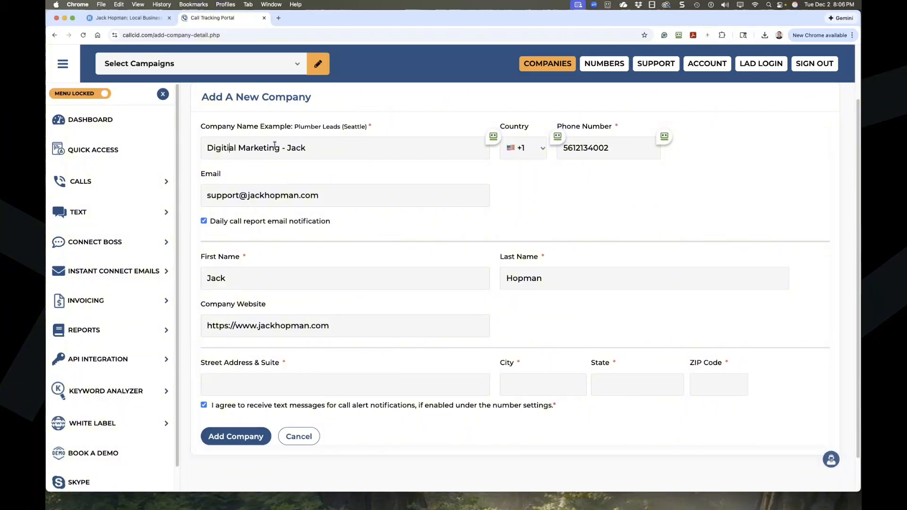
key(BackSpace)
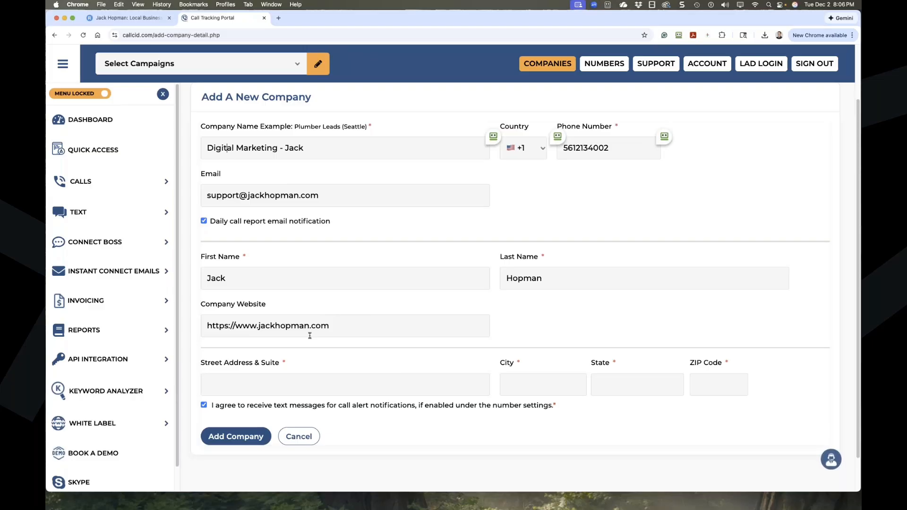
drag(337, 332, 206, 322)
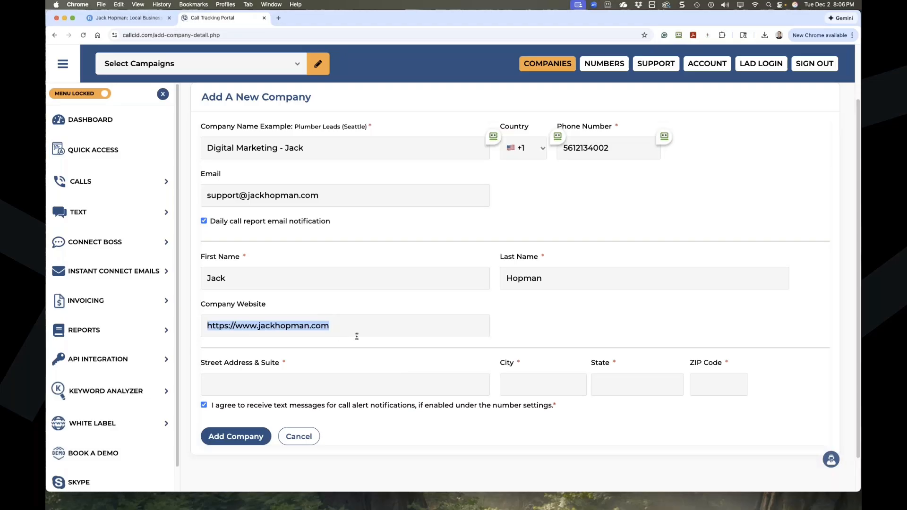
scroll(355, 336, down, 2)
Fill in the company's street address, city, state and ZIP code, then add the company.
click(280, 353)
text(St)
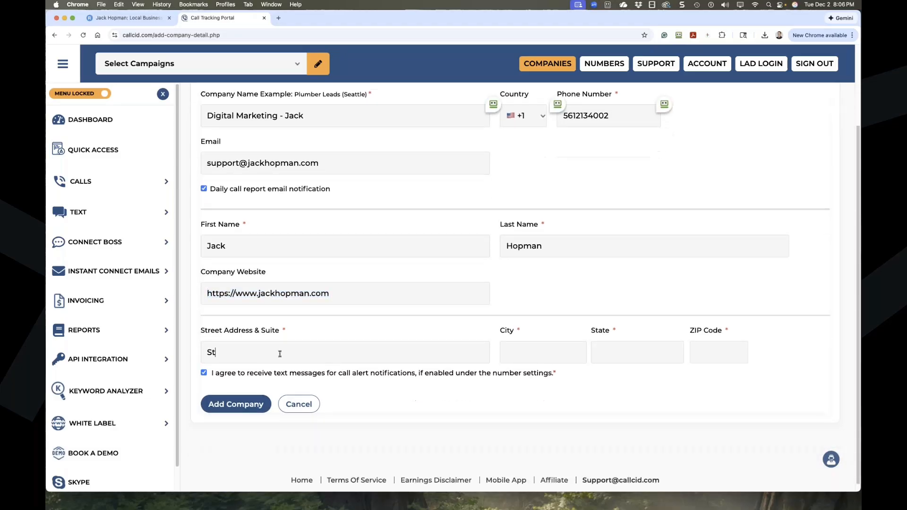
text(reeet)
click(532, 348)
text(Boca Raton)
click(613, 348)
text(Flo)
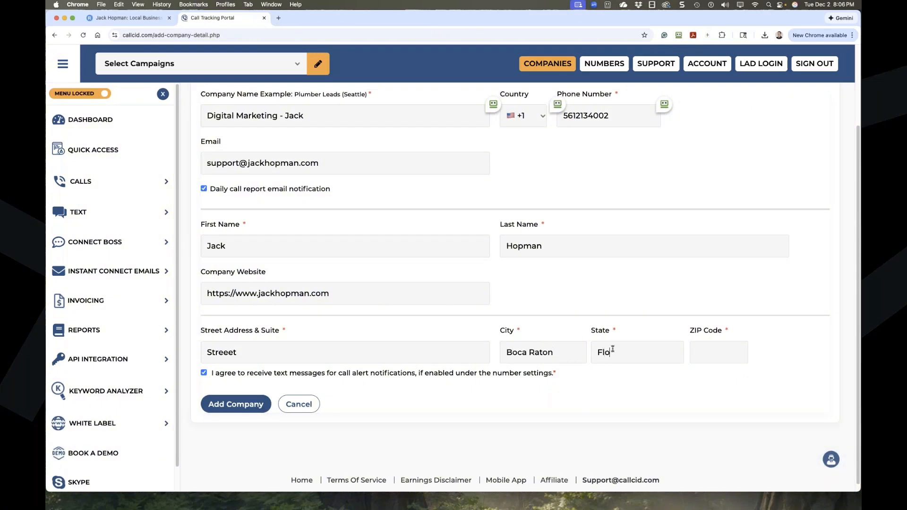
text(rida)
click(711, 350)
text(33428)
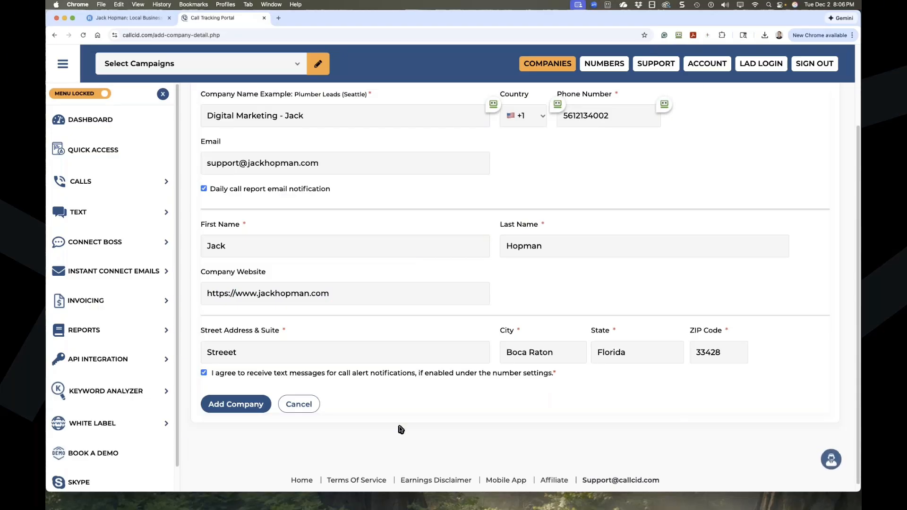
click(235, 404)
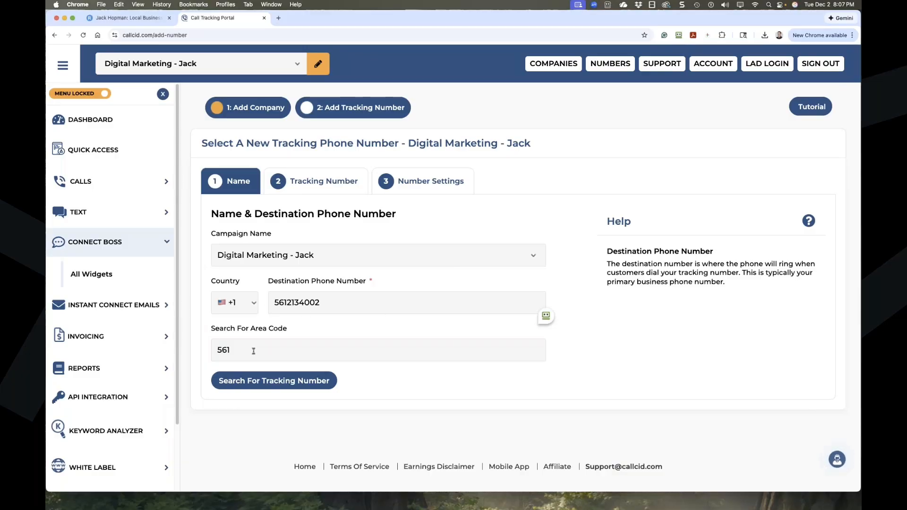
Search available tracking numbers in area code 561 and browse the results.
drag(293, 327, 210, 326)
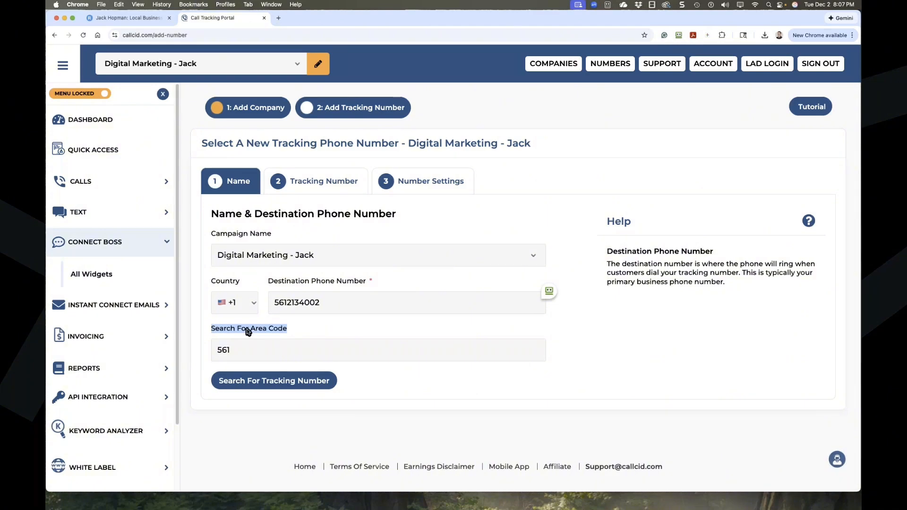
click(279, 384)
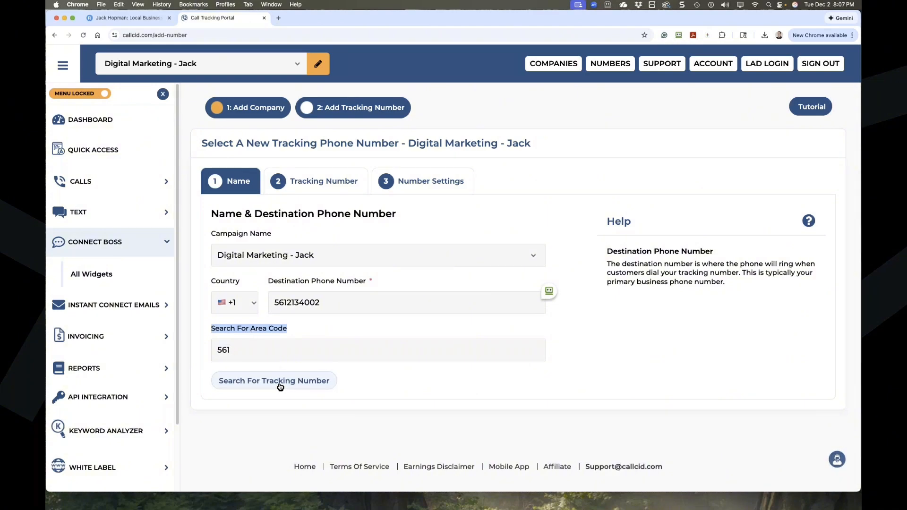
click(280, 385)
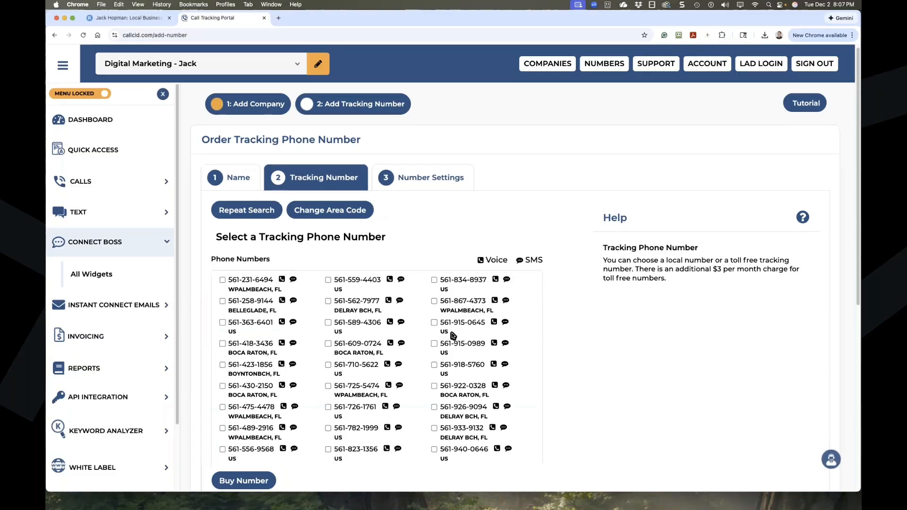
scroll(393, 352, down, 5)
scroll(376, 344, up, 1)
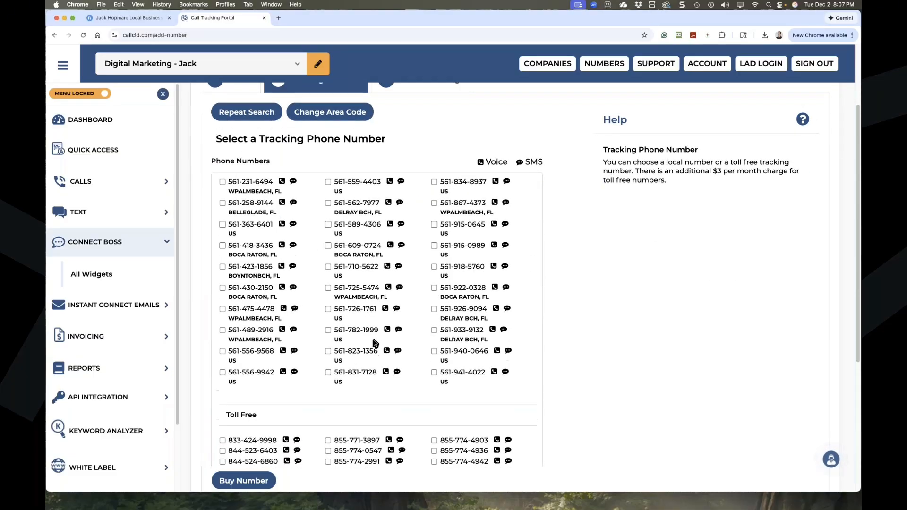
scroll(376, 344, up, 1)
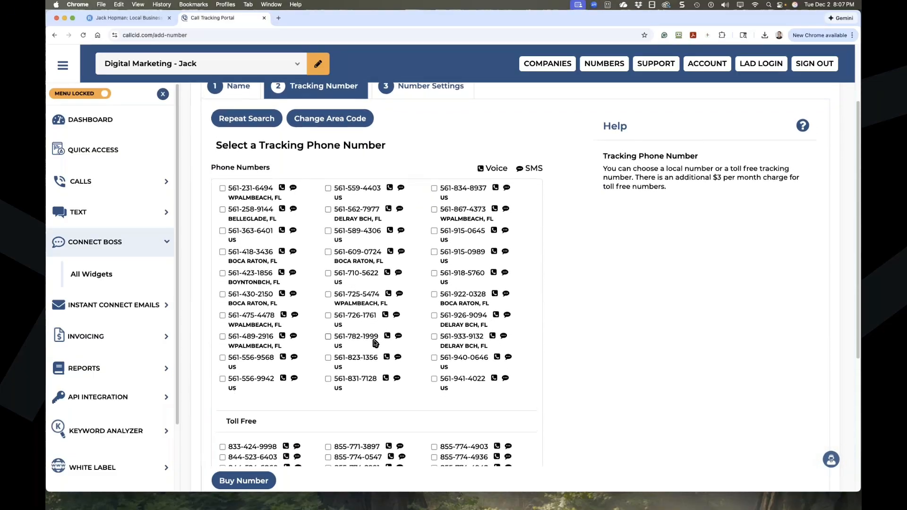
scroll(376, 343, down, 3)
scroll(374, 344, down, 2)
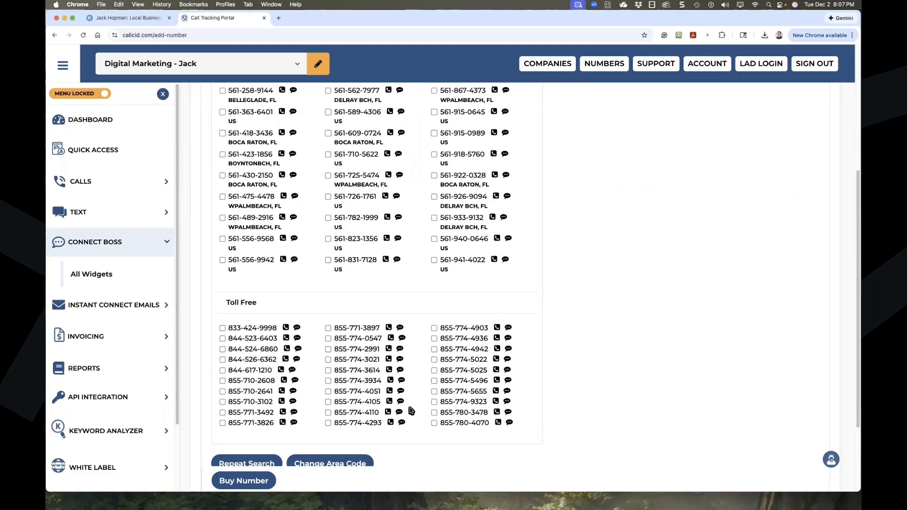
scroll(409, 410, up, 6)
scroll(381, 385, down, 3)
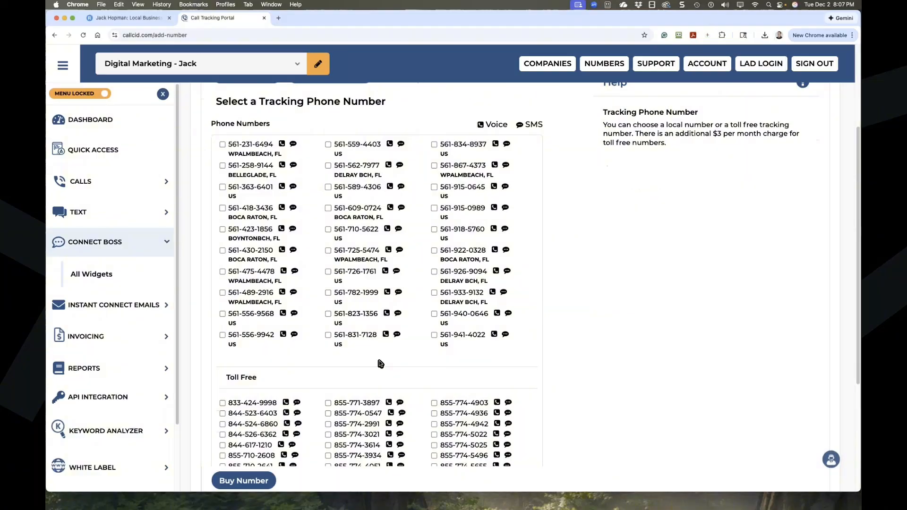
scroll(381, 370, down, 1)
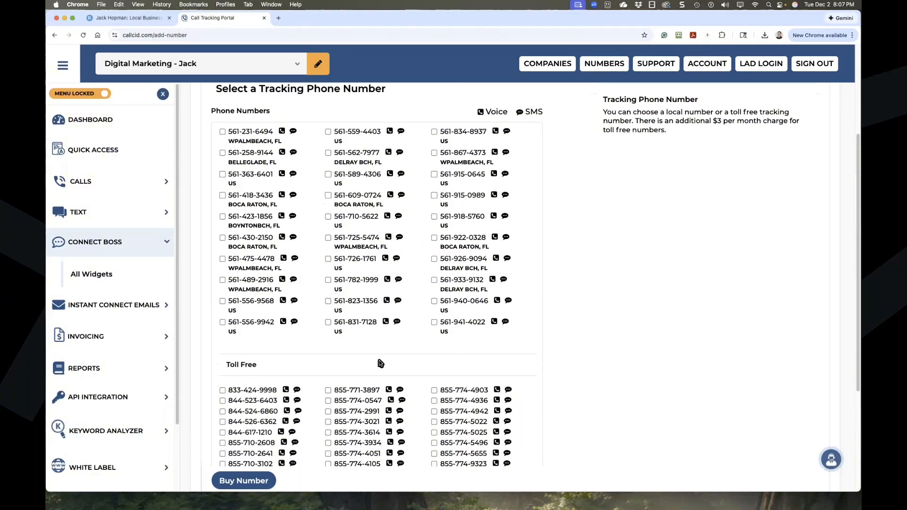
scroll(379, 362, up, 3)
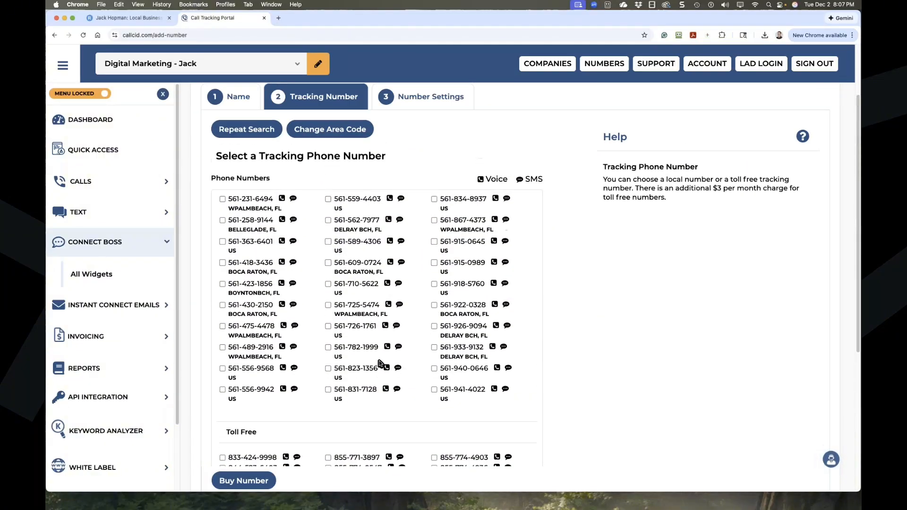
scroll(380, 364, up, 1)
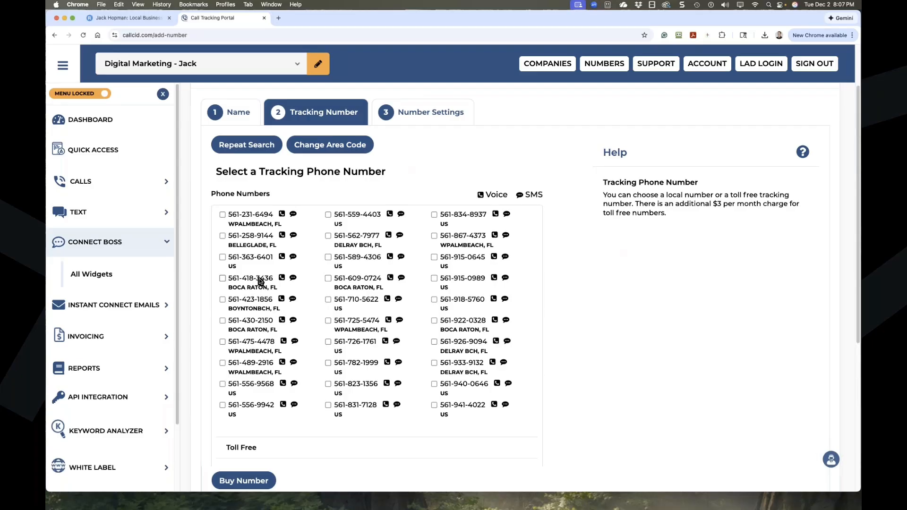
Select the Boca Raton 561 number and buy it.
click(229, 280)
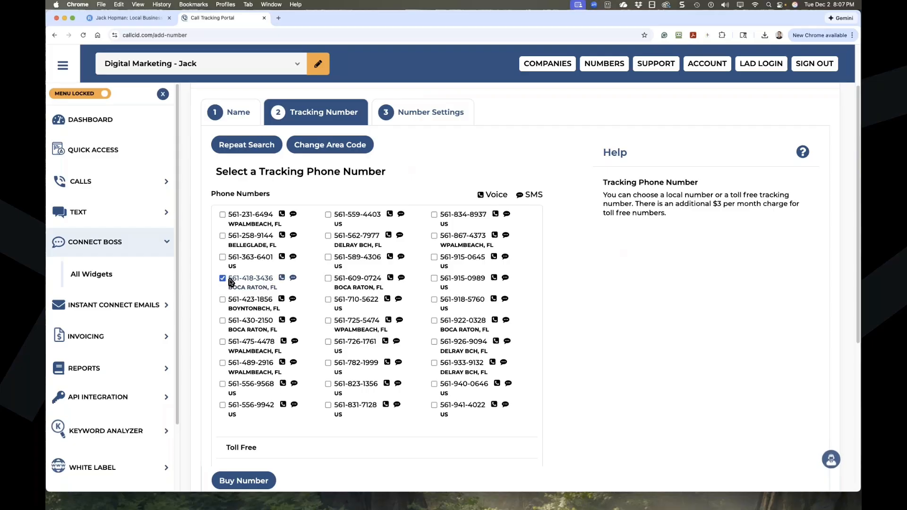
scroll(309, 331, down, 3)
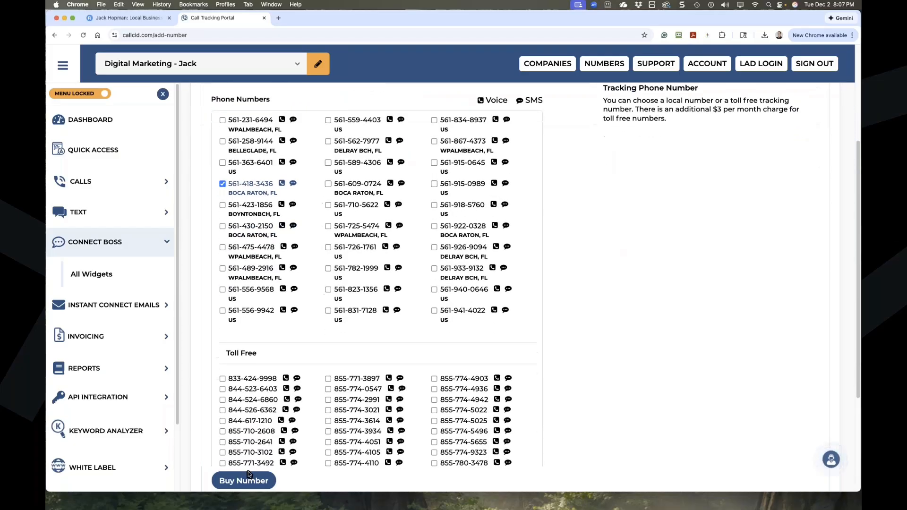
click(249, 474)
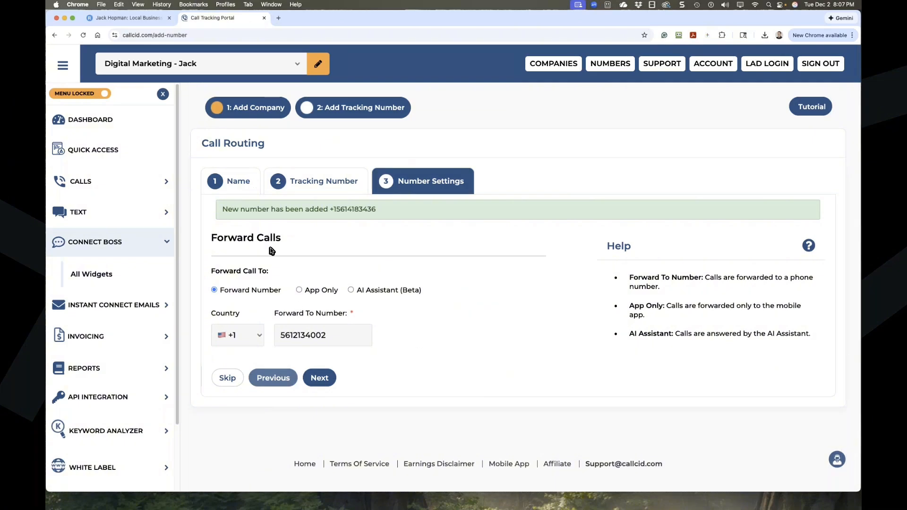
After trying App Only and AI Assistant, keep Forward Number and continue to voicemail settings.
drag(211, 241, 282, 241)
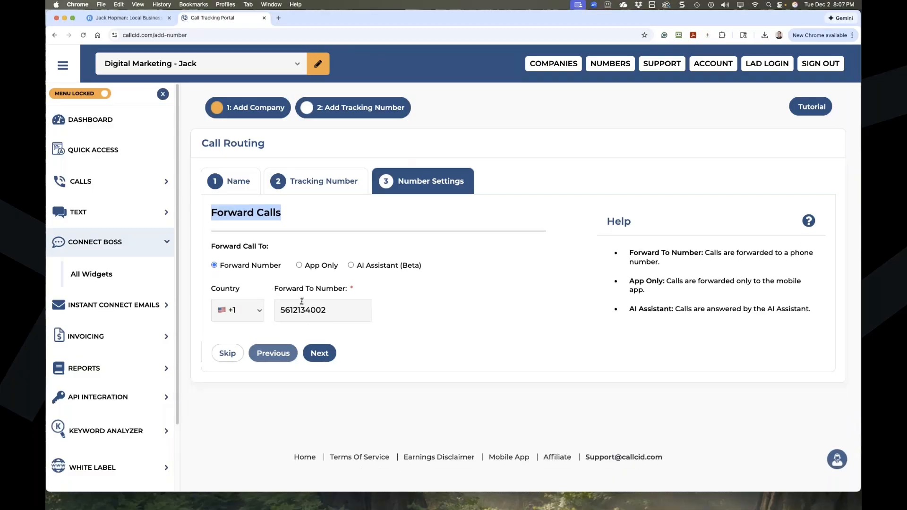
click(313, 267)
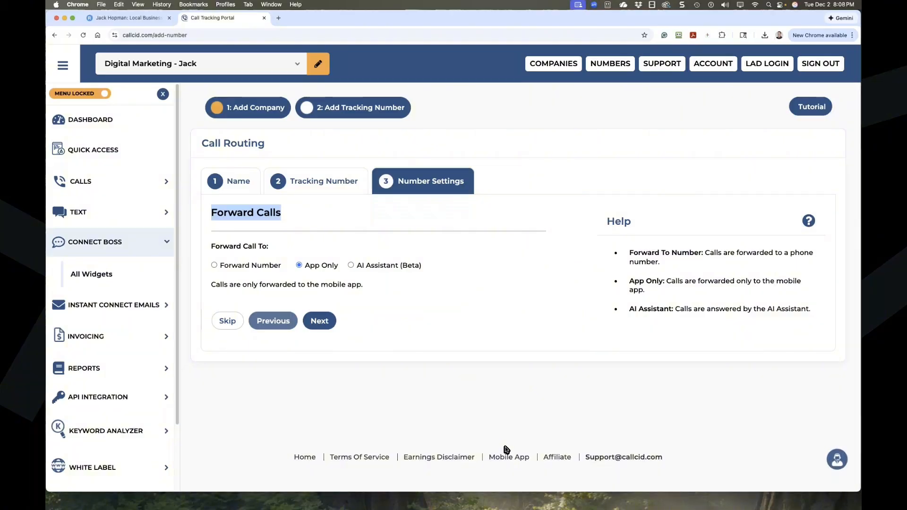
click(350, 265)
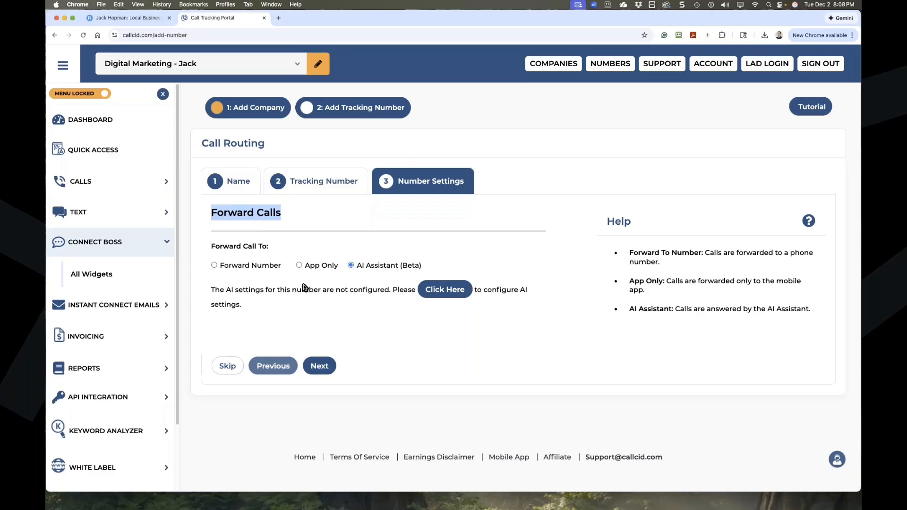
click(214, 265)
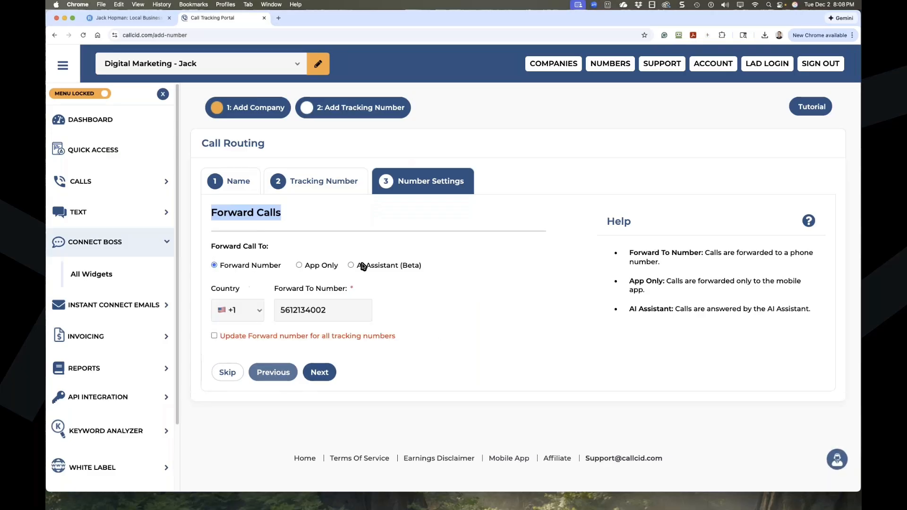
click(329, 380)
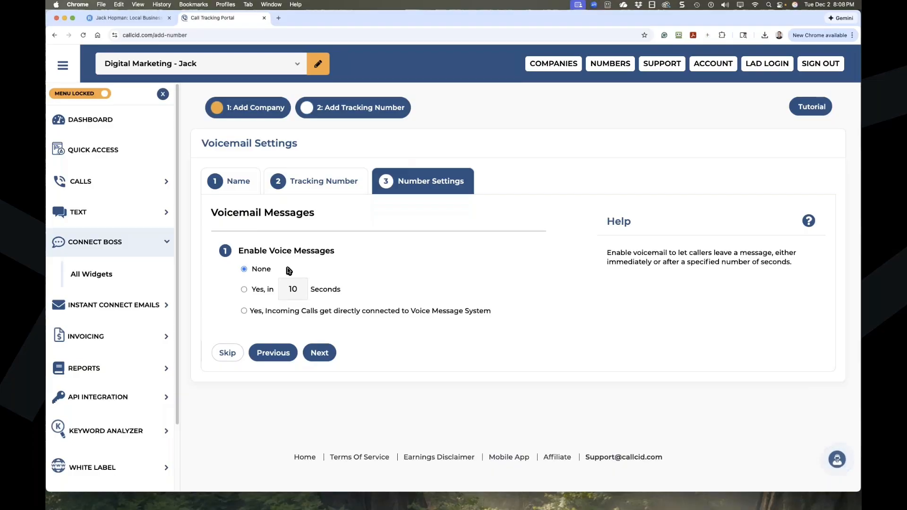
Set voicemail to answer after 10 seconds with a Voice Text greeting.
click(245, 289)
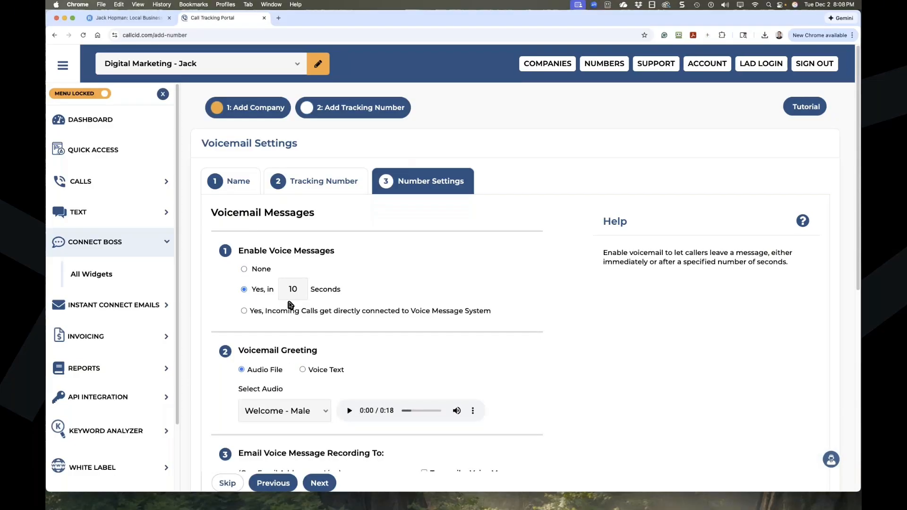
scroll(265, 269, down, 2)
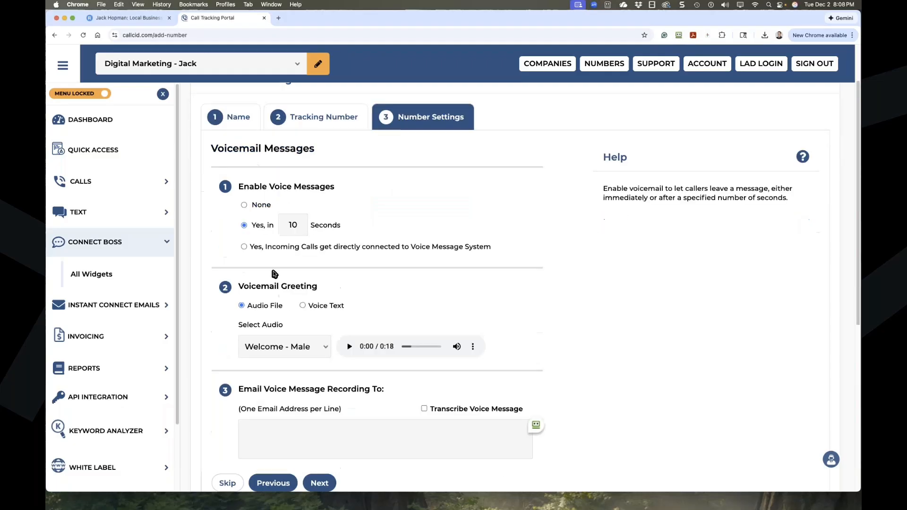
click(244, 246)
click(244, 226)
scroll(279, 255, down, 1)
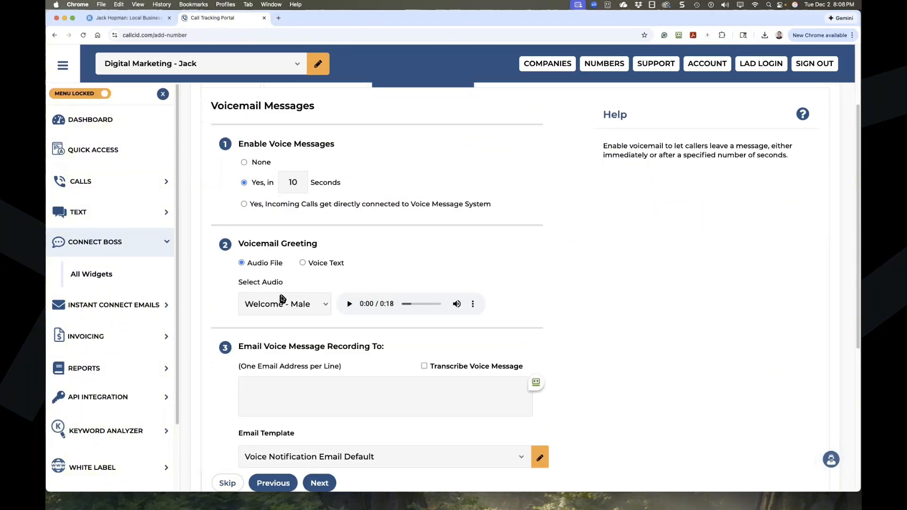
click(323, 311)
click(321, 307)
click(303, 263)
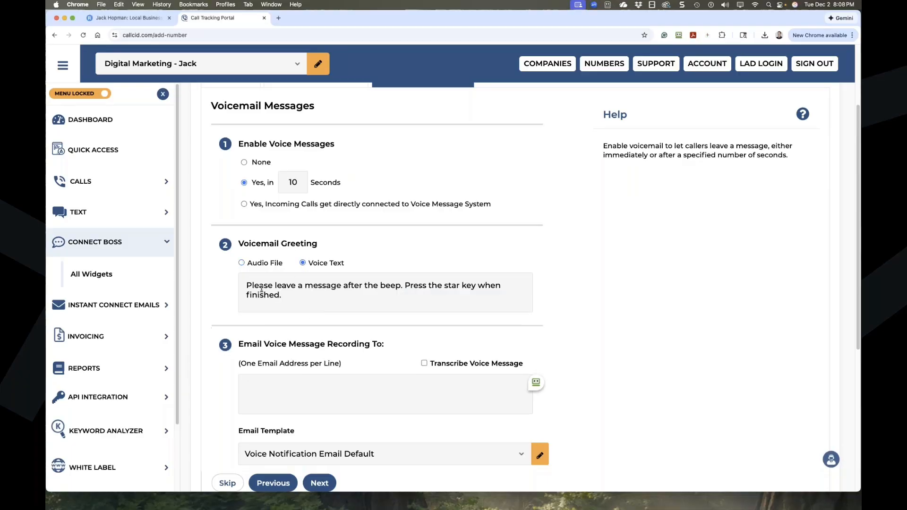
drag(289, 296, 241, 288)
scroll(240, 289, down, 2)
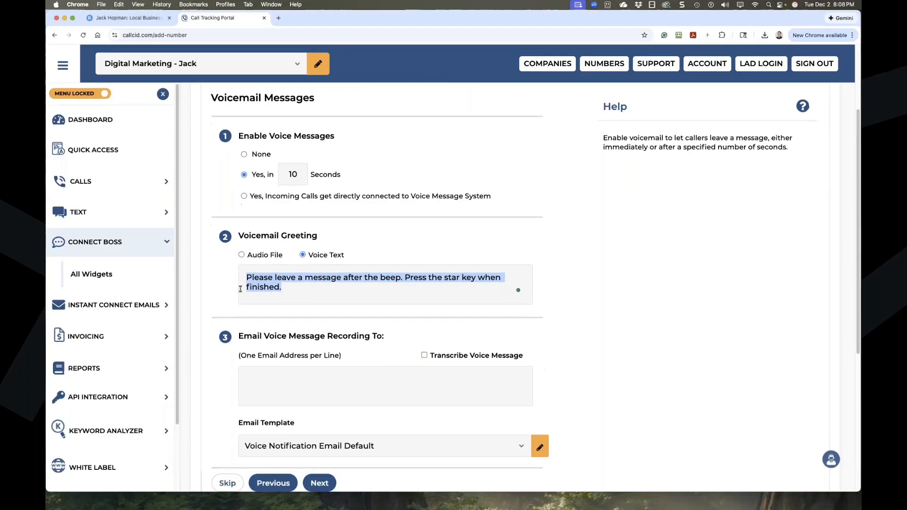
scroll(240, 289, down, 2)
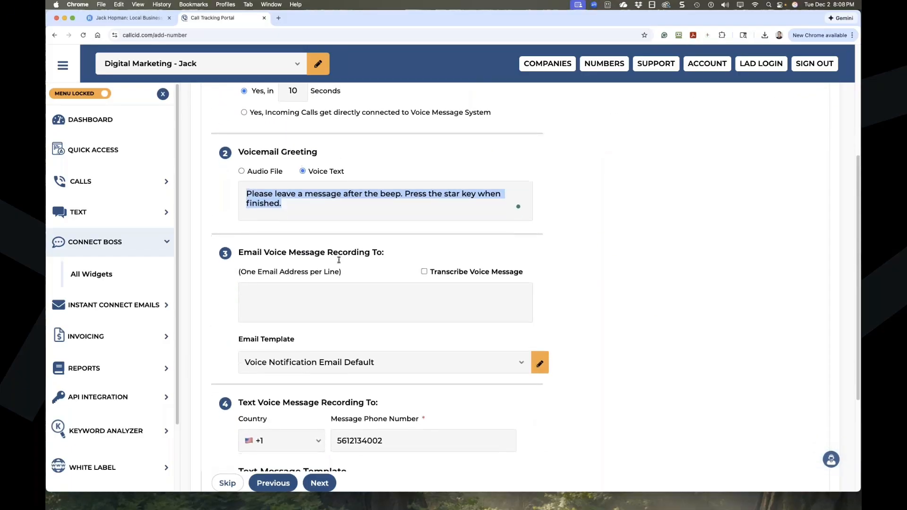
Enter the voicemail recipient e-mail address and continue to Email Alerts.
drag(385, 253, 239, 255)
click(290, 305)
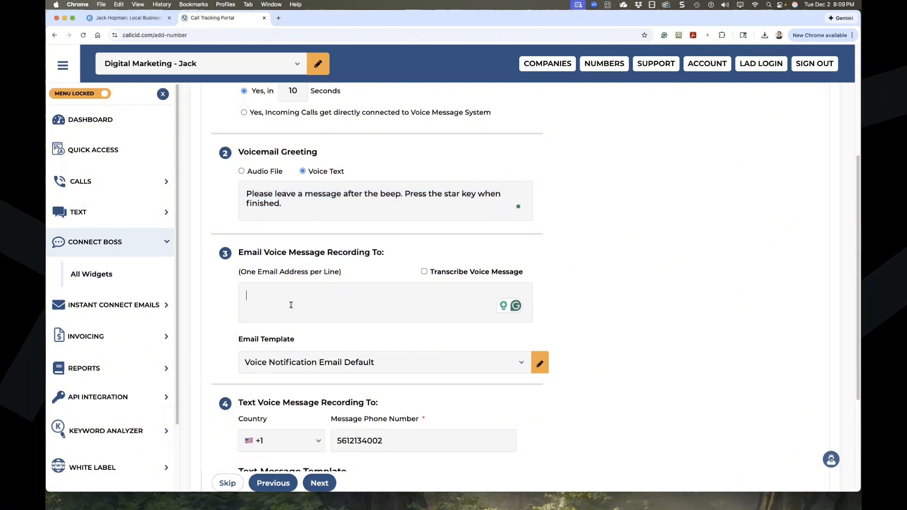
scroll(291, 305, down, 2)
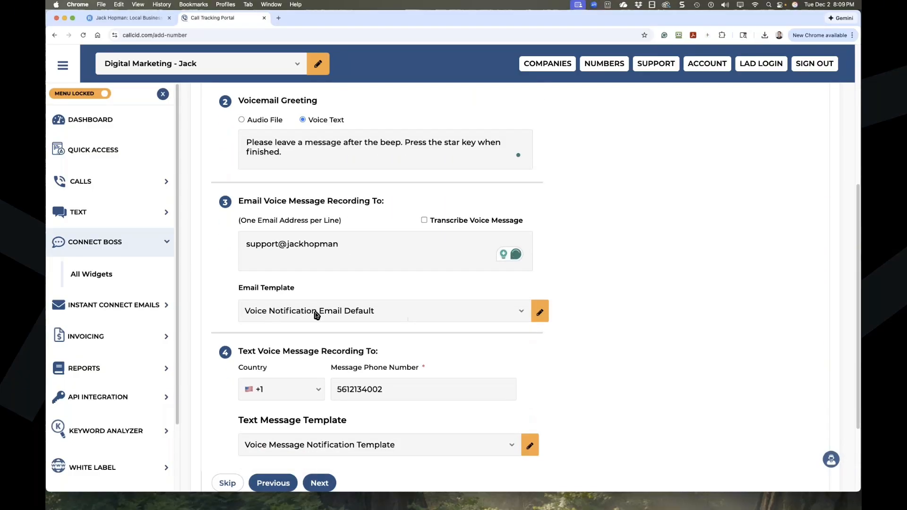
scroll(543, 313, down, 4)
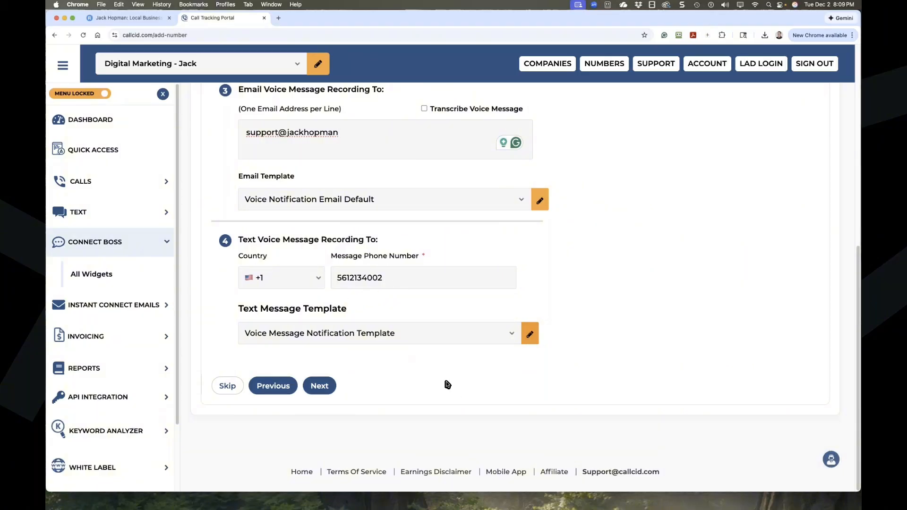
click(325, 391)
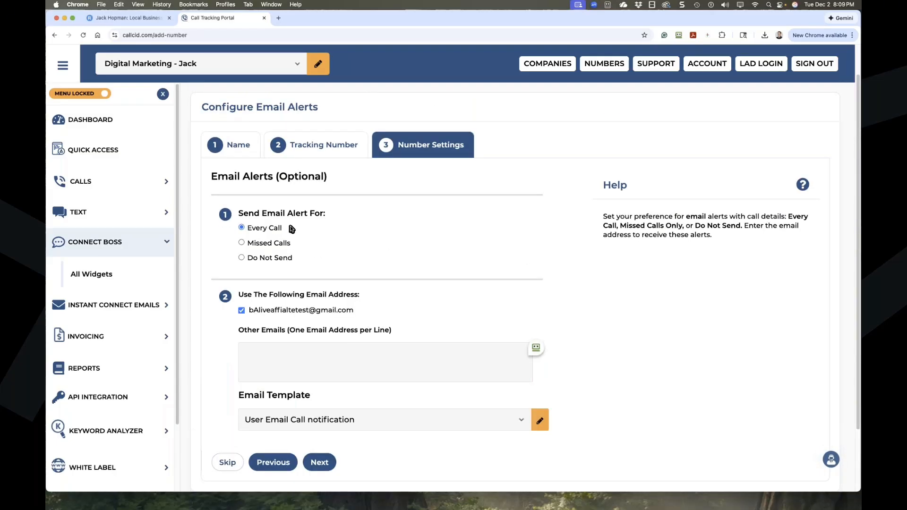
Send email alerts for missed calls to an additional e-mail address and continue.
click(242, 242)
click(242, 256)
click(243, 280)
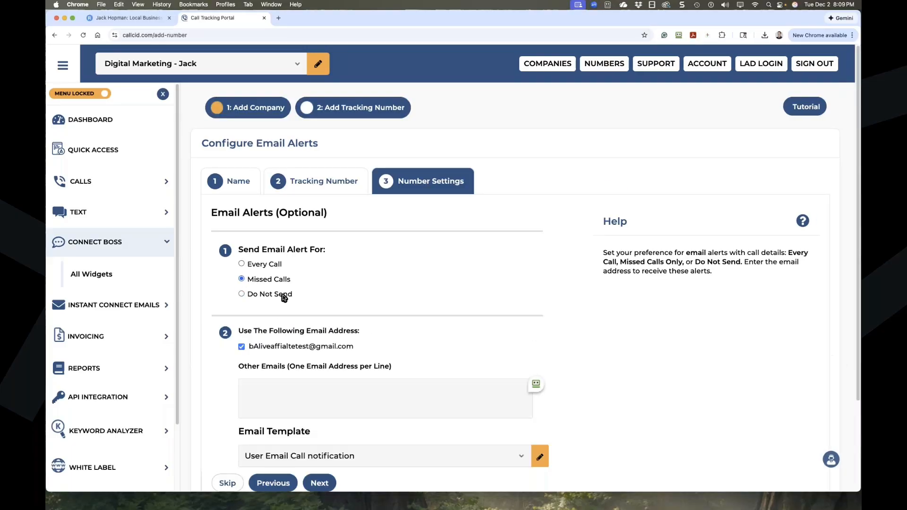
scroll(284, 295, down, 3)
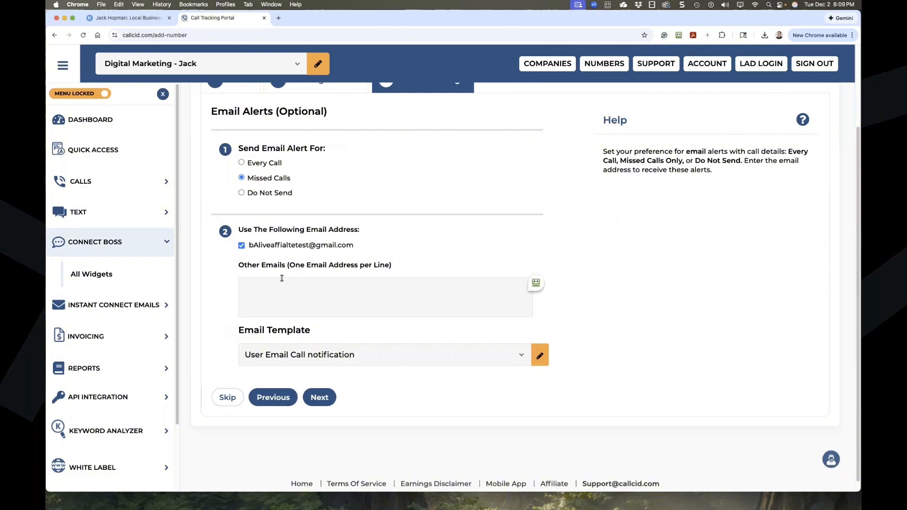
click(255, 278)
click(321, 398)
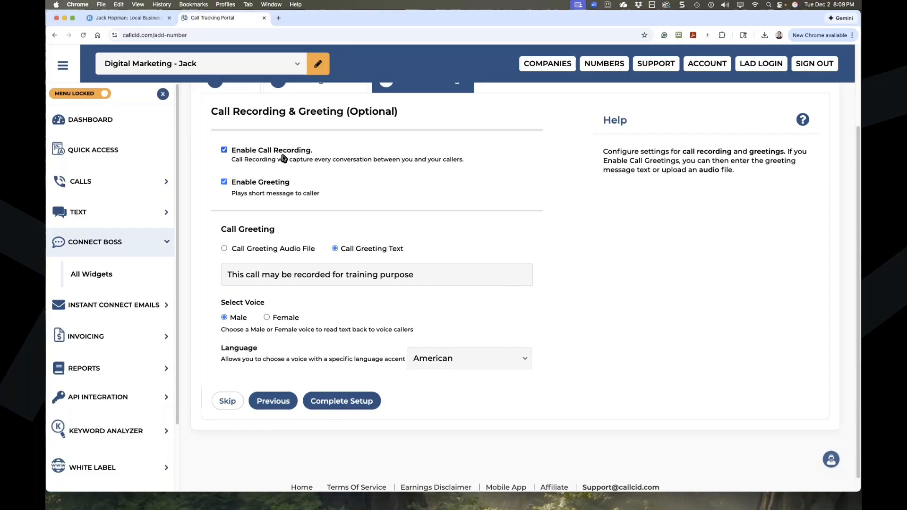
Keep the text call greeting with Male voice and American accent, then complete setup.
scroll(323, 186, up, 1)
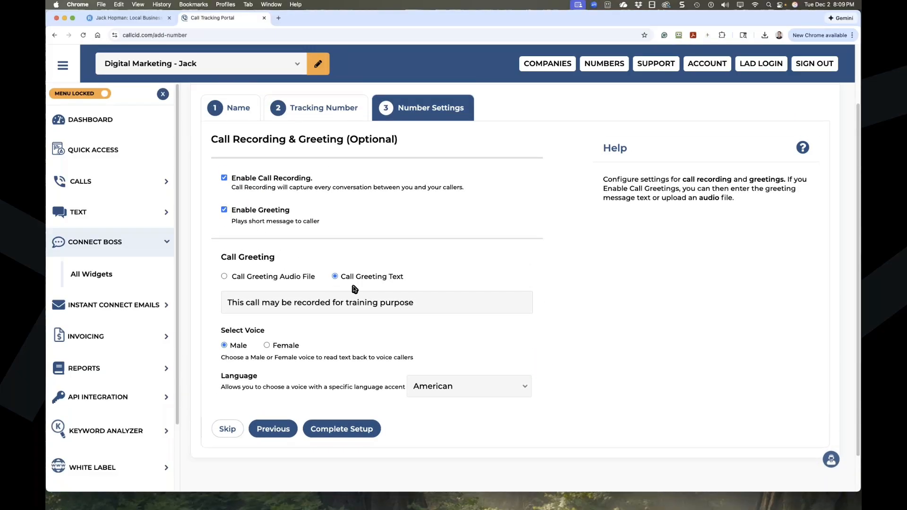
drag(426, 301, 405, 303)
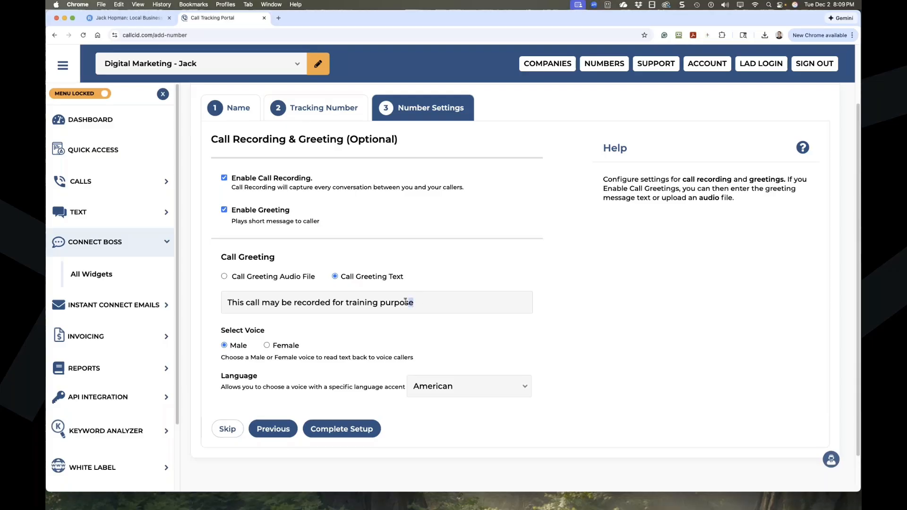
click(224, 277)
click(334, 300)
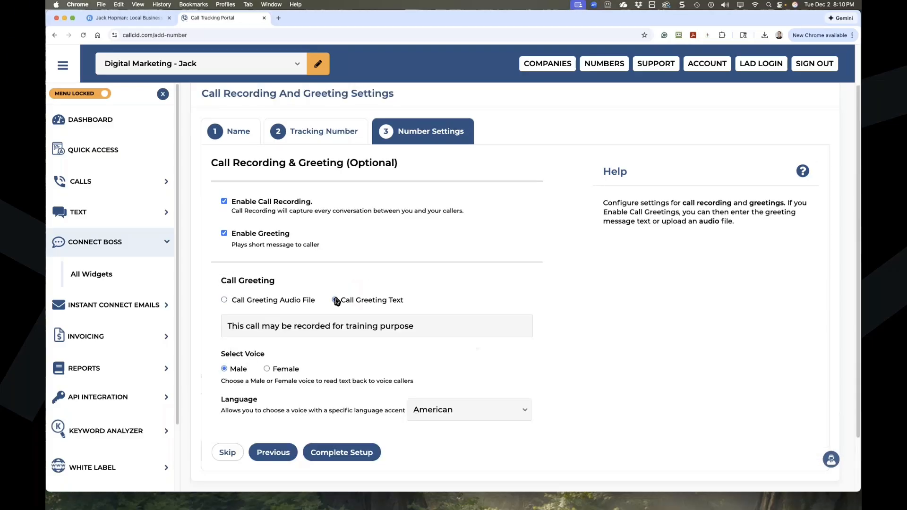
drag(439, 327, 229, 326)
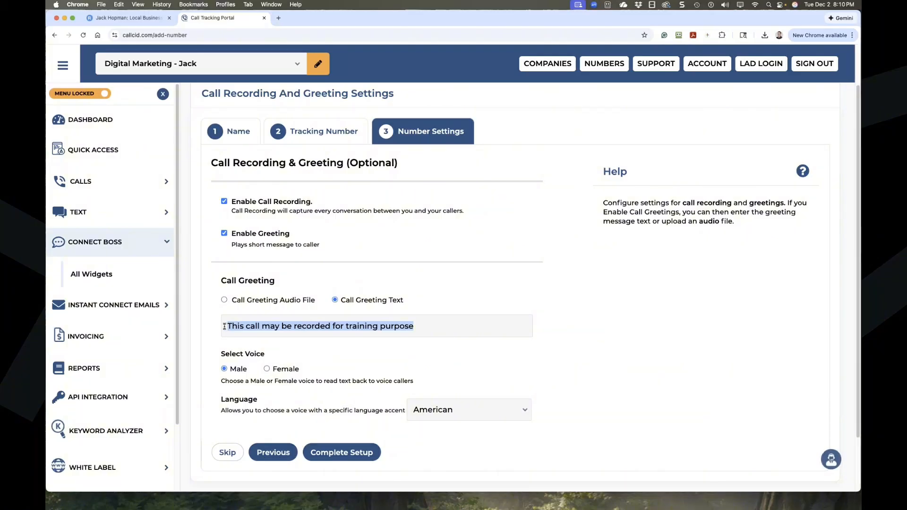
scroll(227, 326, down, 2)
scroll(225, 327, down, 1)
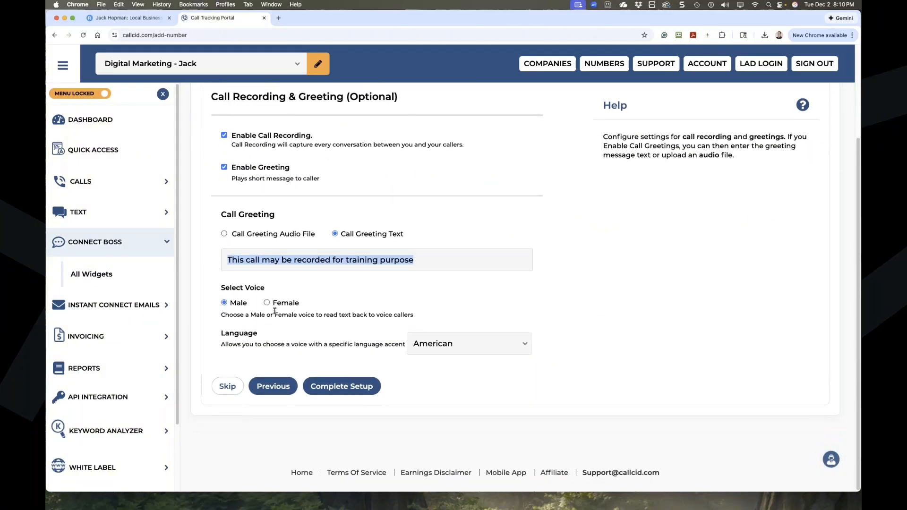
click(268, 303)
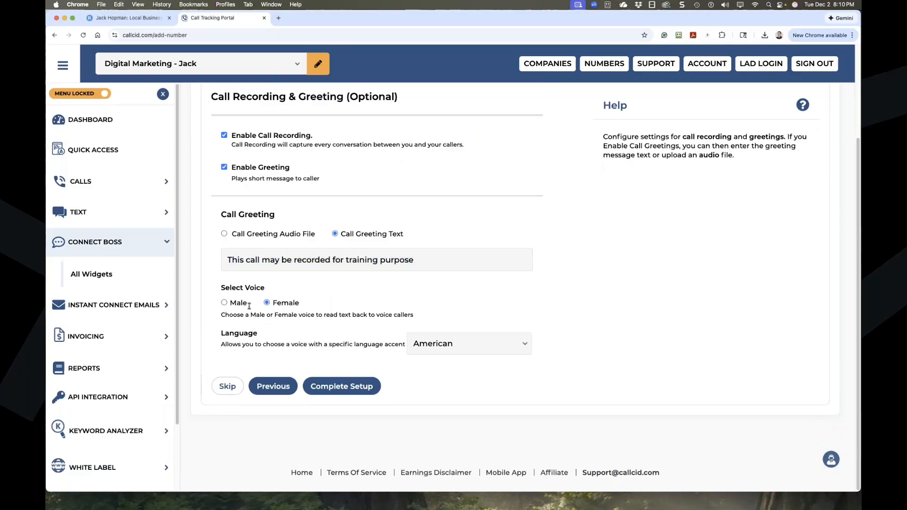
click(224, 302)
drag(227, 260, 412, 260)
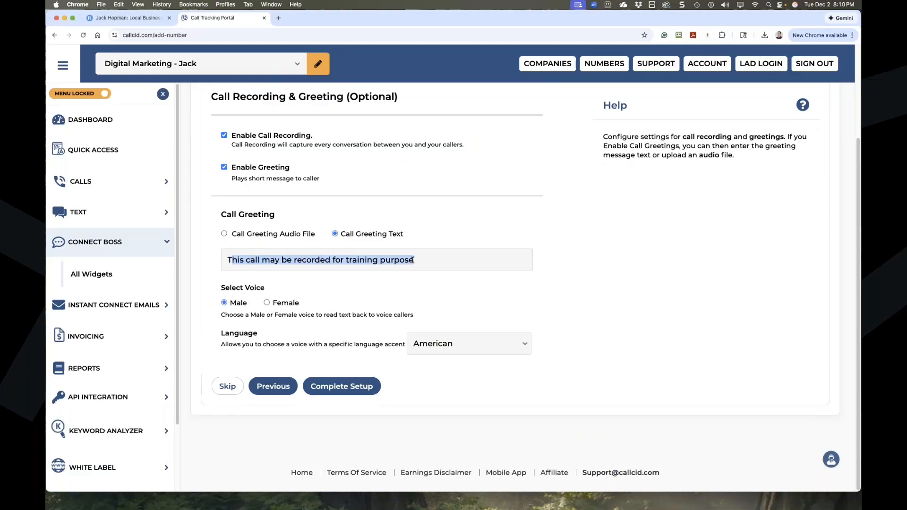
click(467, 348)
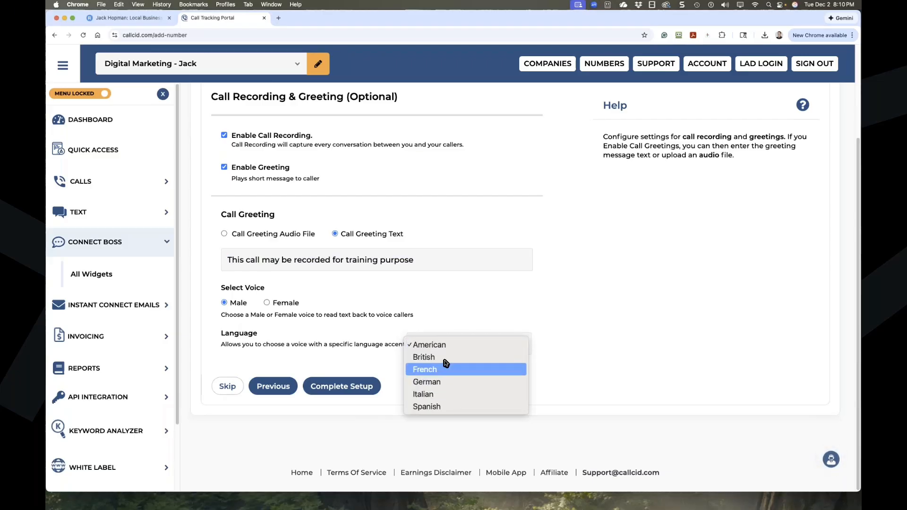
click(449, 345)
click(365, 386)
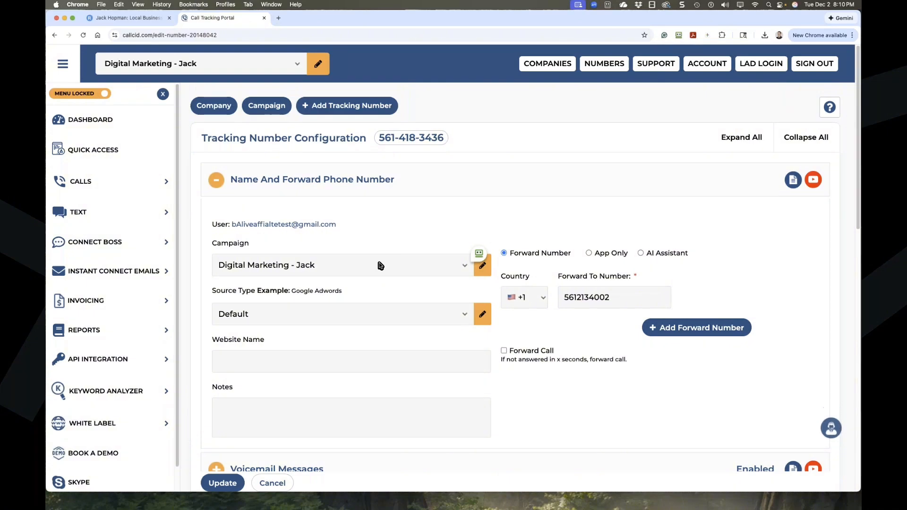
Review the number's configuration sections and save them with Update.
scroll(366, 348, down, 5)
scroll(365, 349, down, 10)
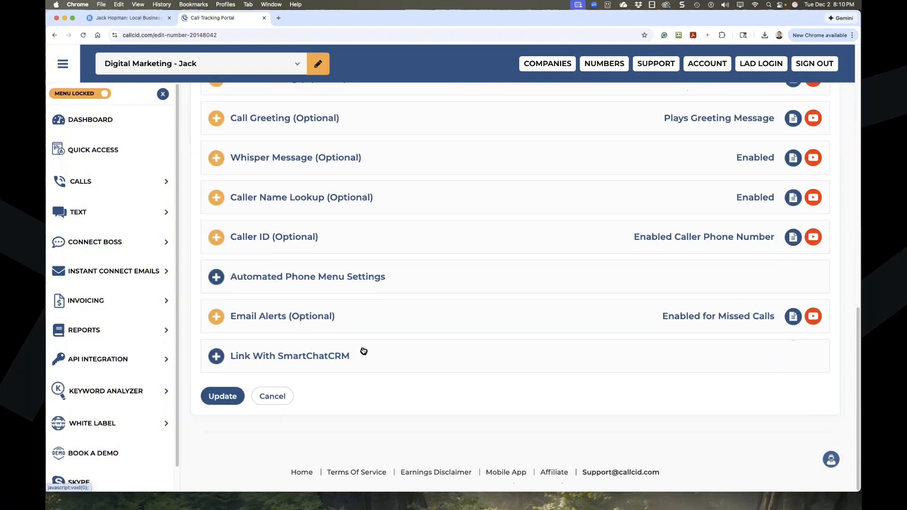
scroll(363, 350, up, 9)
scroll(364, 350, up, 5)
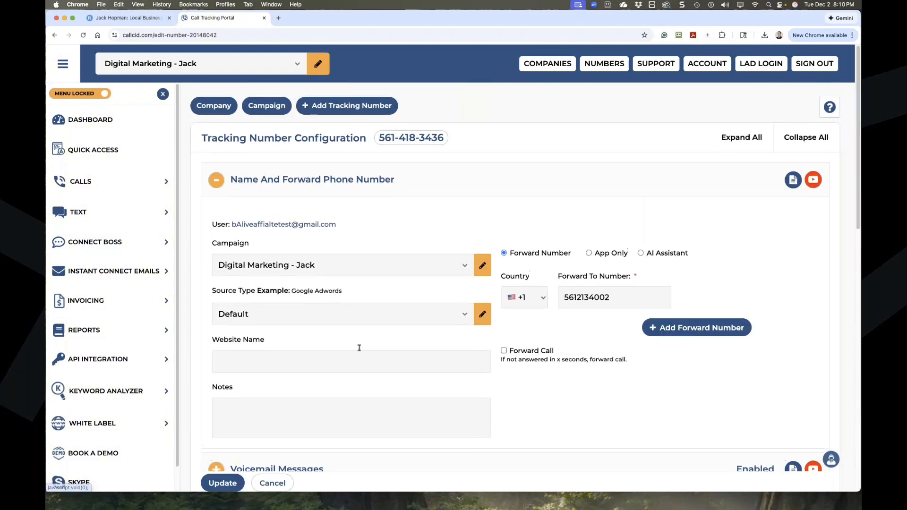
scroll(359, 347, down, 6)
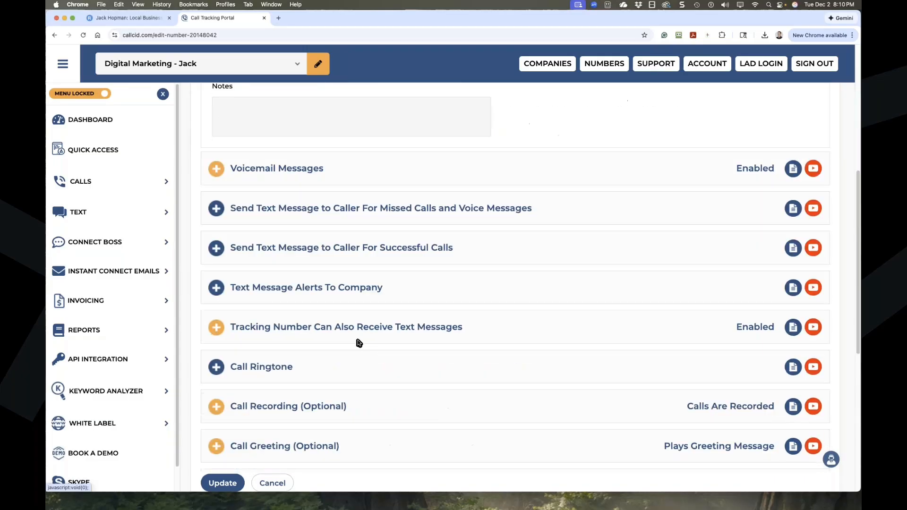
scroll(359, 343, down, 3)
click(223, 483)
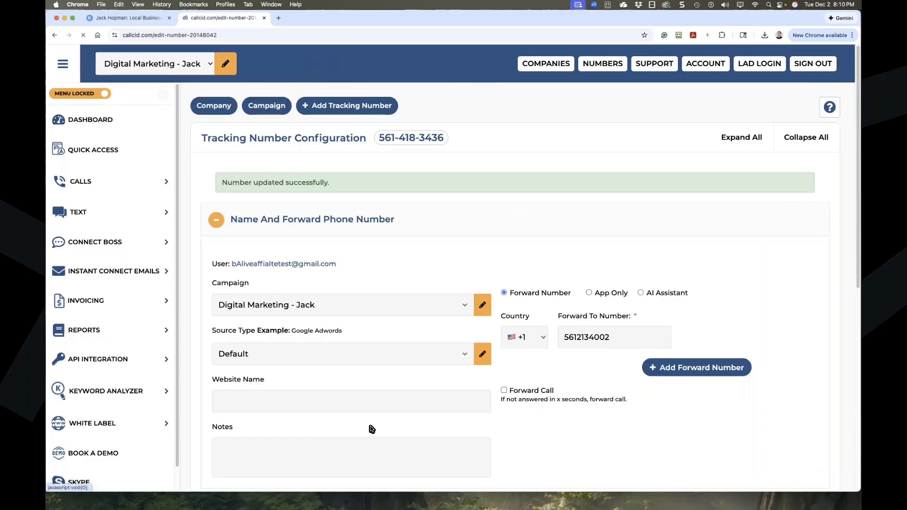
scroll(371, 429, down, 10)
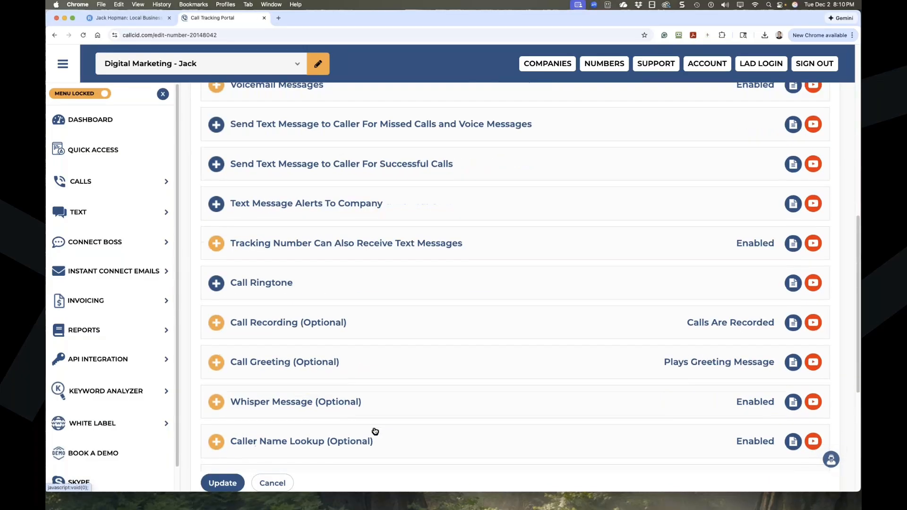
scroll(375, 431, down, 1)
scroll(373, 429, up, 11)
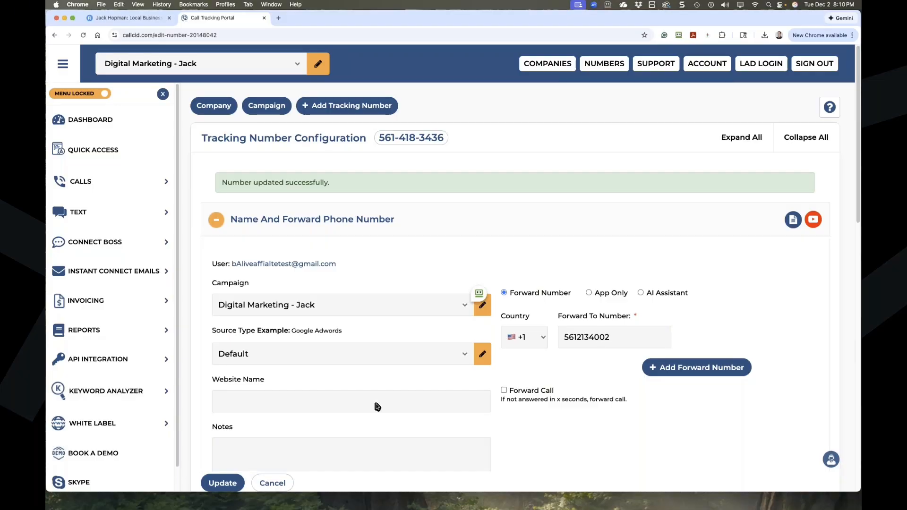
drag(380, 135, 445, 137)
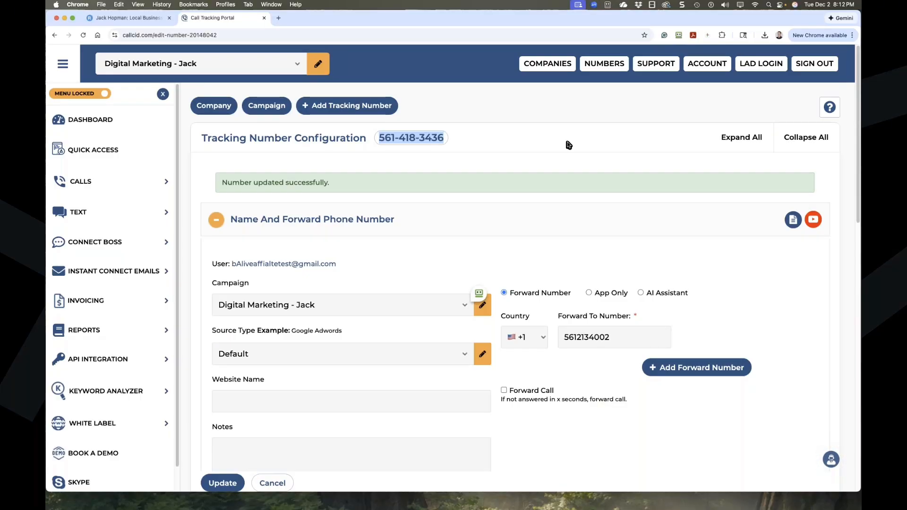
click(220, 227)
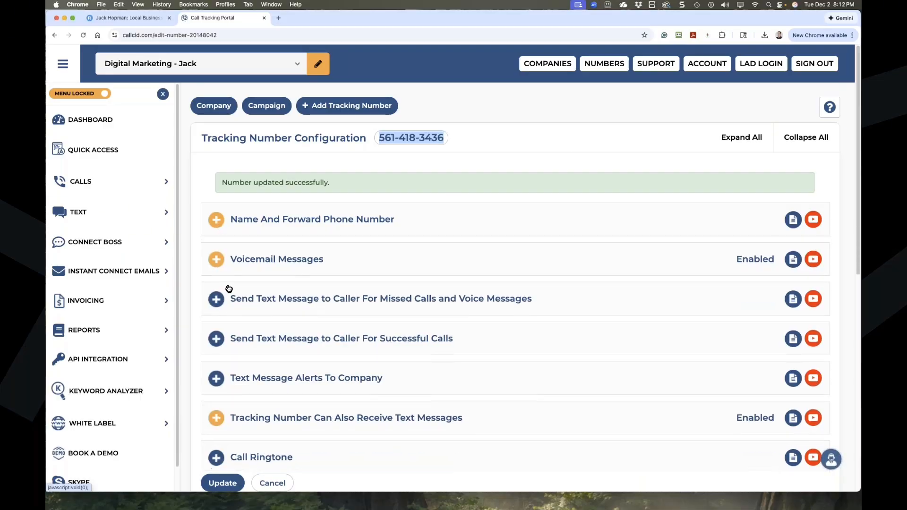
scroll(229, 288, down, 1)
scroll(212, 293, up, 1)
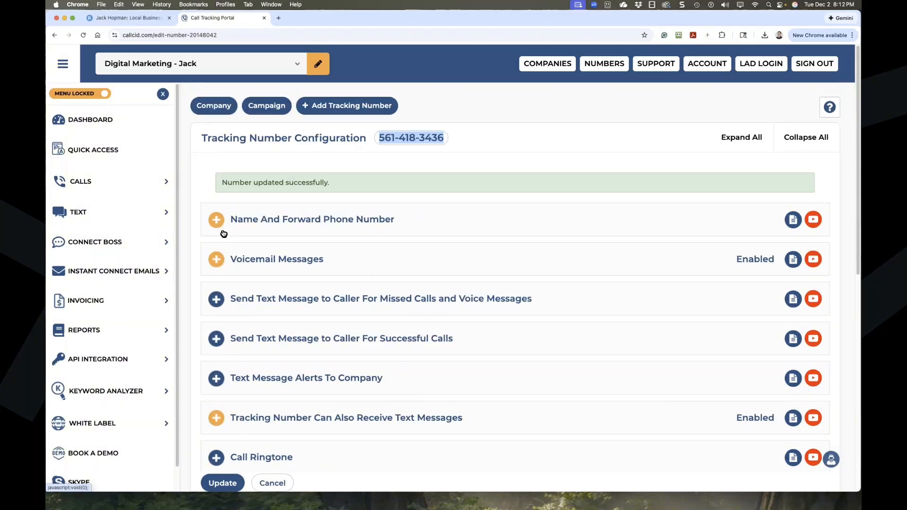
scroll(222, 274, down, 5)
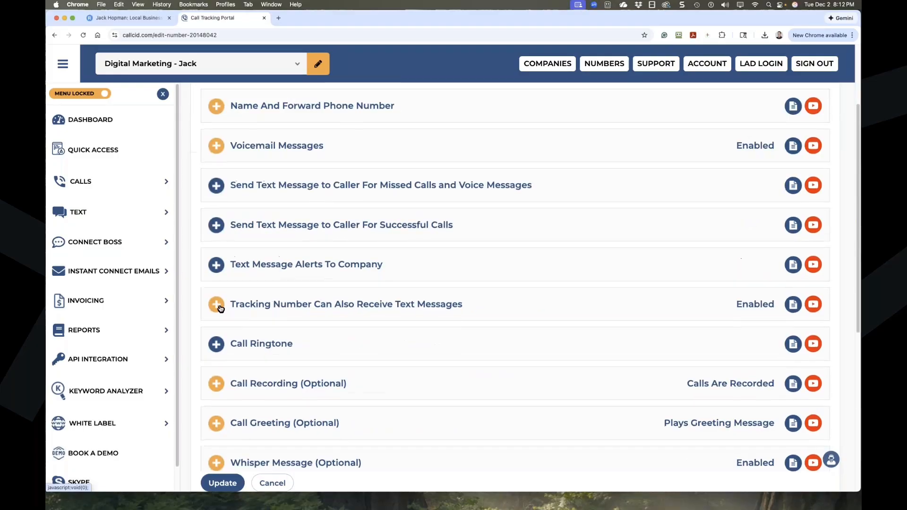
scroll(220, 309, down, 2)
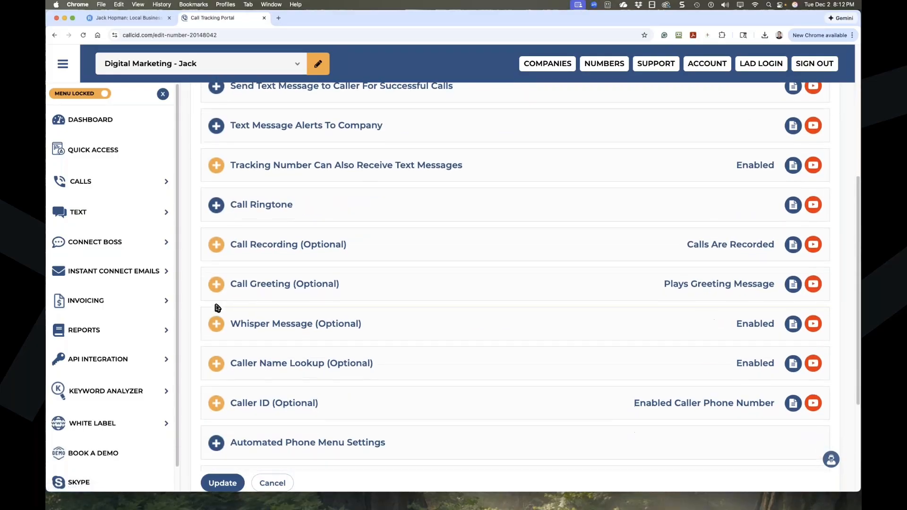
scroll(215, 311, down, 1)
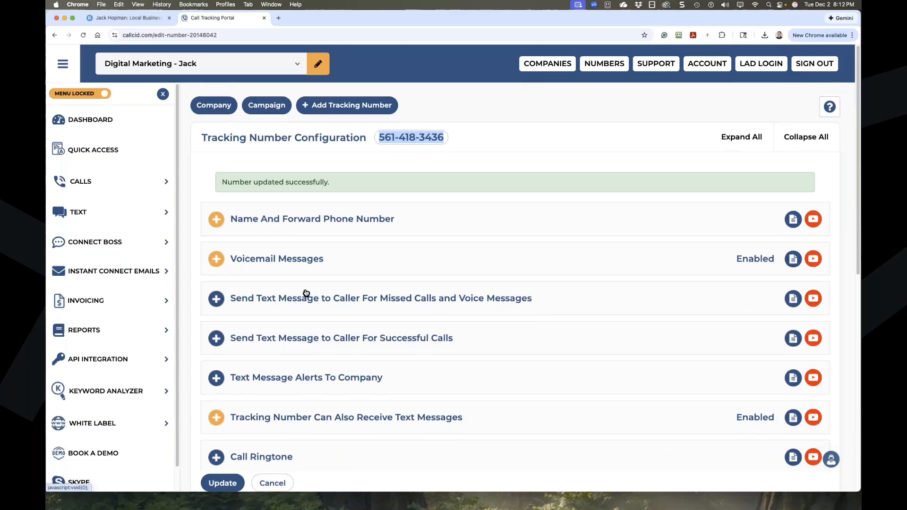
scroll(255, 331, down, 2)
scroll(361, 339, down, 2)
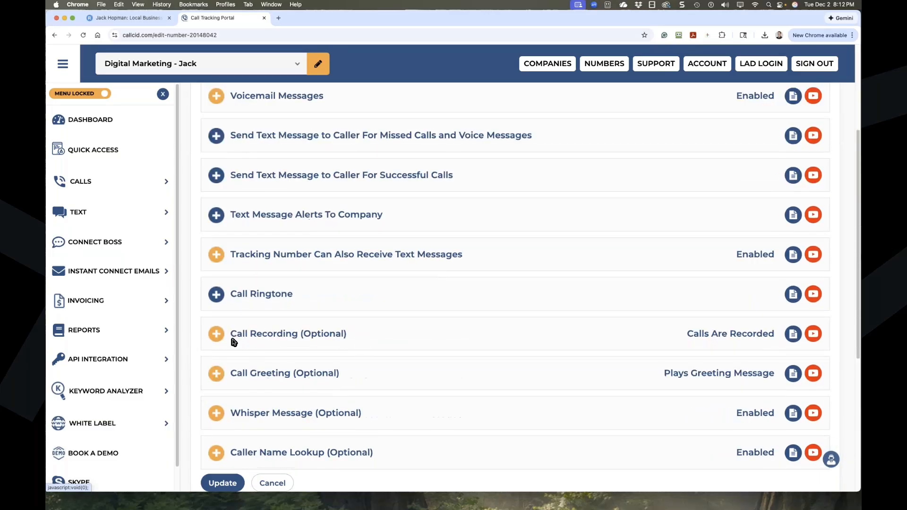
scroll(311, 342, down, 6)
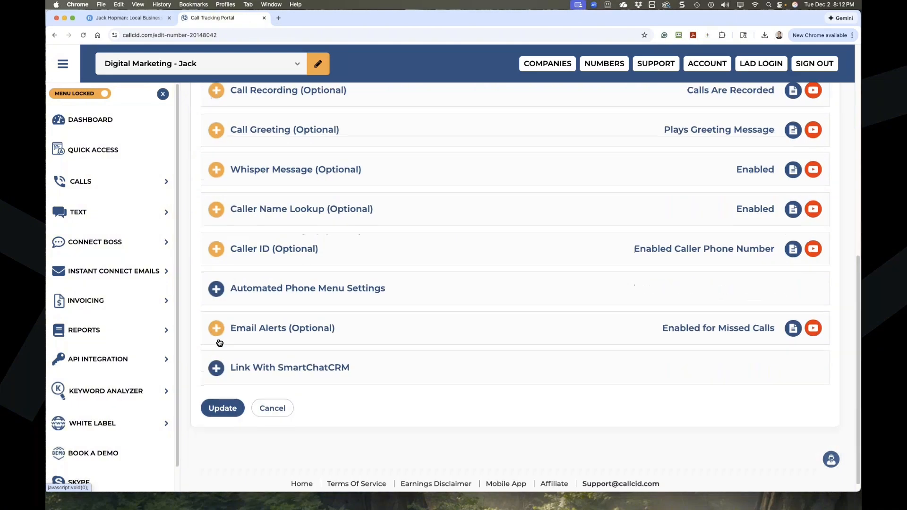
scroll(285, 332, up, 6)
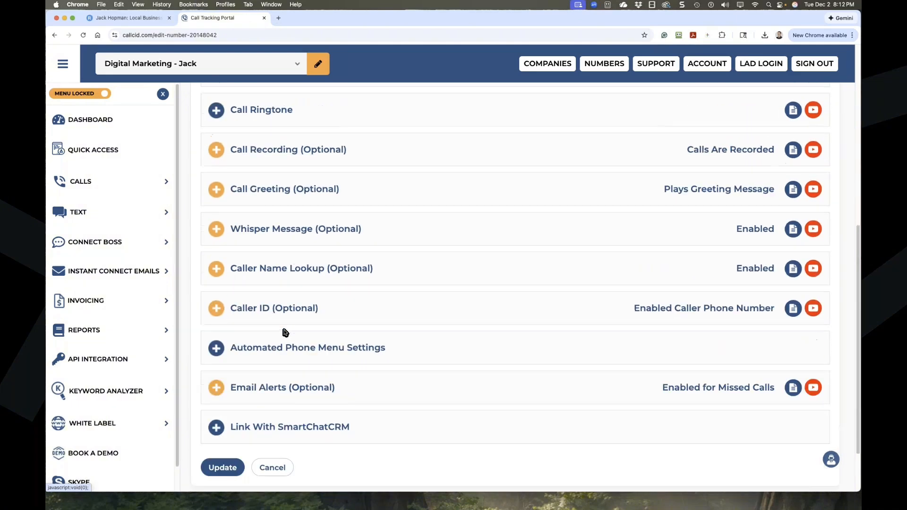
scroll(285, 332, up, 3)
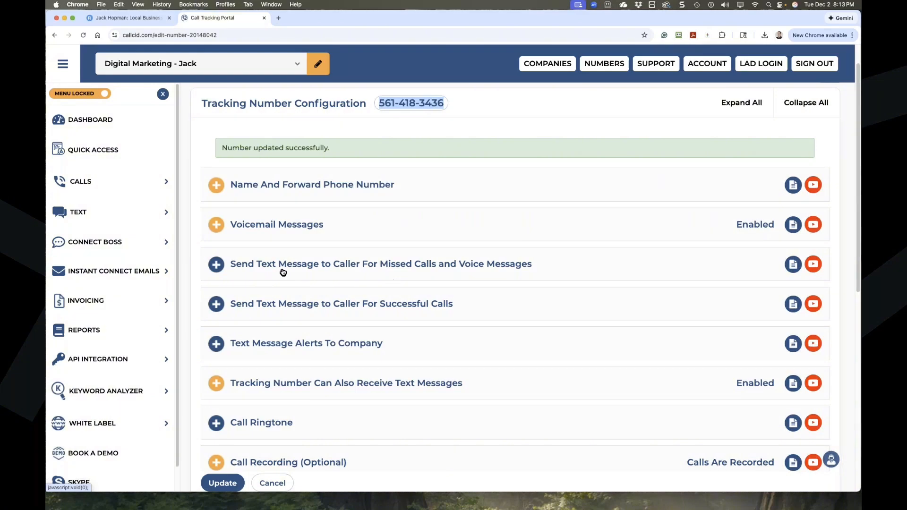
Enable missed-call texts reading 'Hi, so sorry I missed connecting with you today. Thank you for your call.'.
click(216, 265)
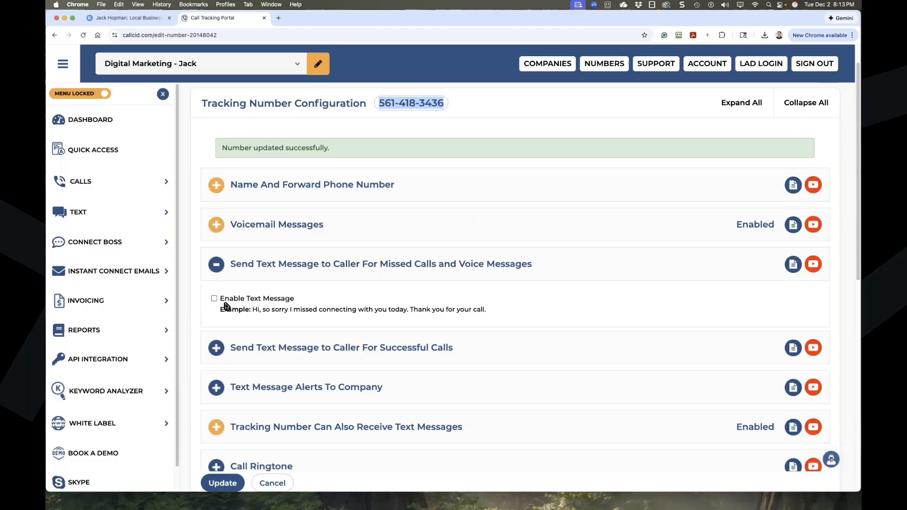
click(214, 299)
mouse_move(253, 310)
mouse_down()
mouse_move(485, 309)
mouse_move(252, 311)
mouse_up()
click(286, 365)
text(https://www.jackhopman.com/)
key(super+c)
click(319, 373)
key(super+a)
key(super+v)
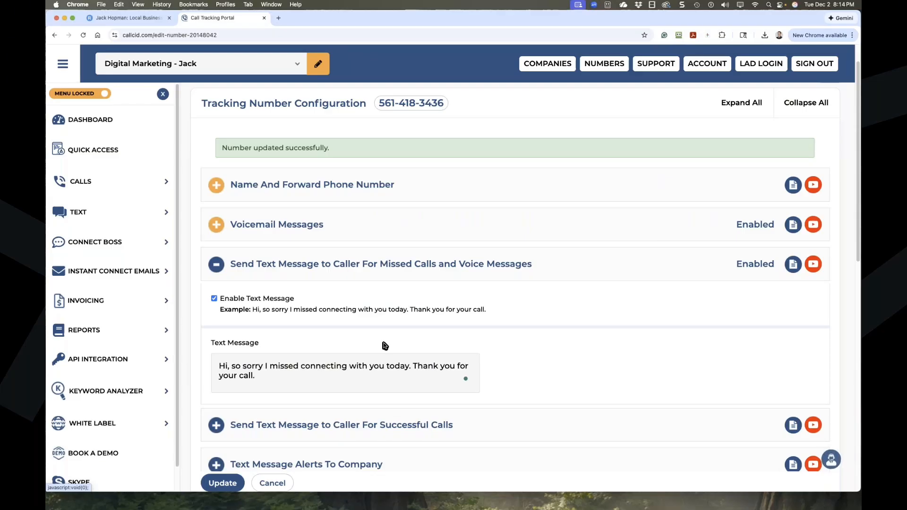
scroll(395, 375, down, 3)
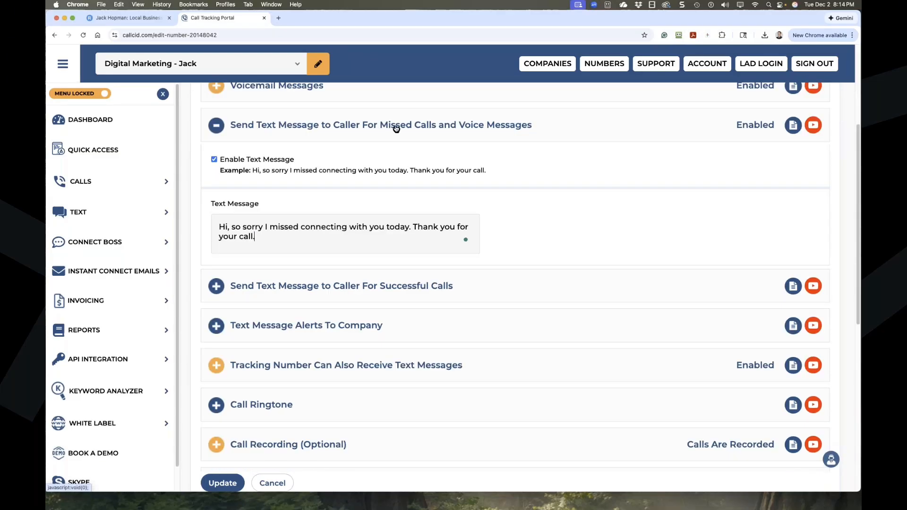
click(216, 285)
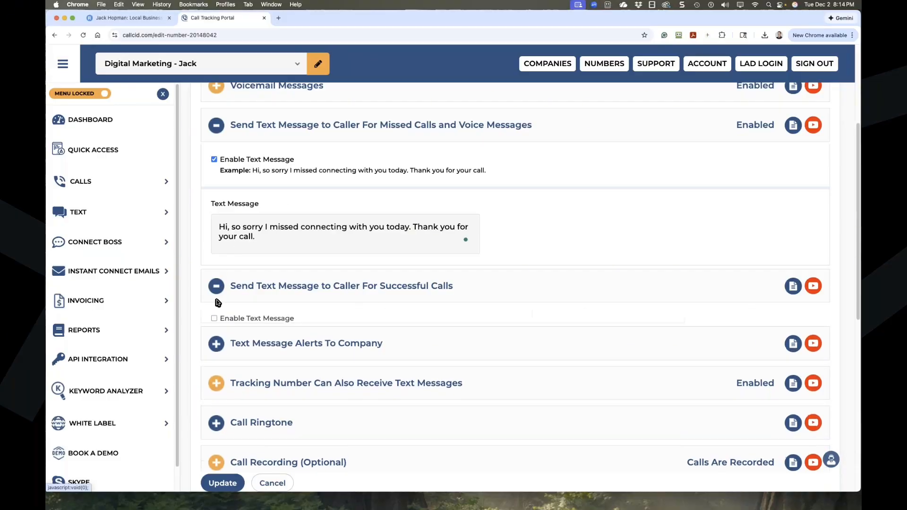
Enable successful-call texts: 'Thanks for your call. I appreciate it. If you need more help, just reply to this message'.
click(214, 320)
drag(367, 332, 253, 332)
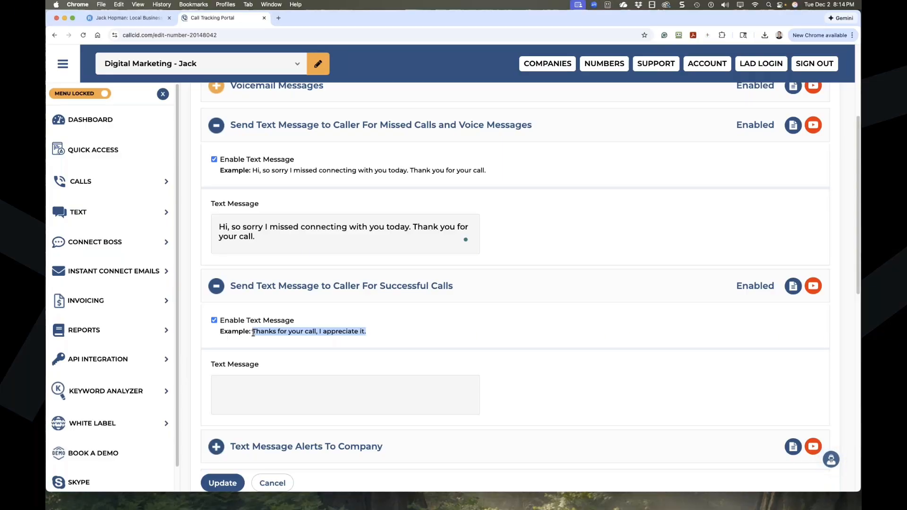
key(super+c)
click(255, 387)
key(super+v)
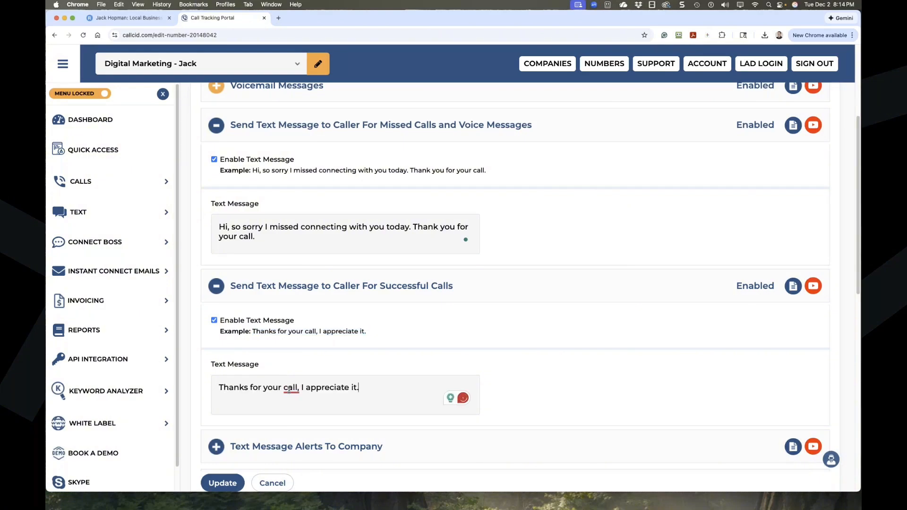
mouse_move(289, 390)
click(293, 416)
text(If up)
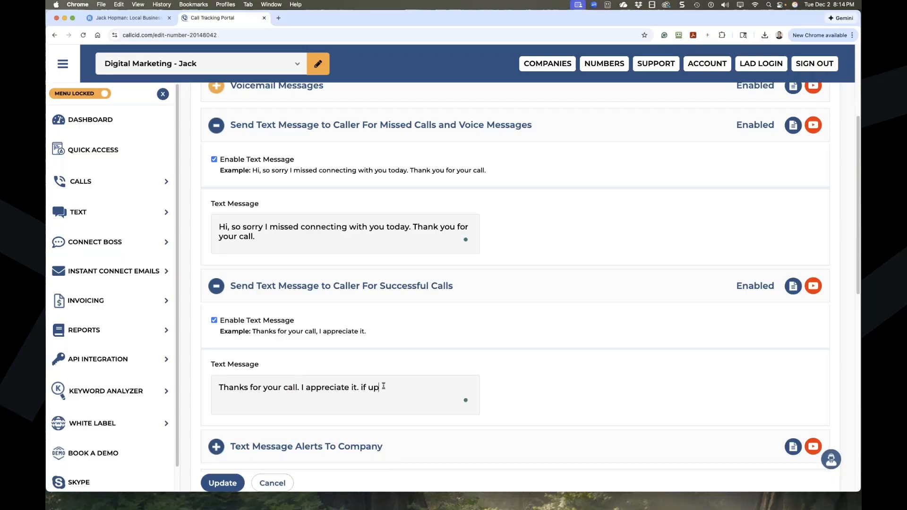
key(BackSpace)
text(ou need more help)
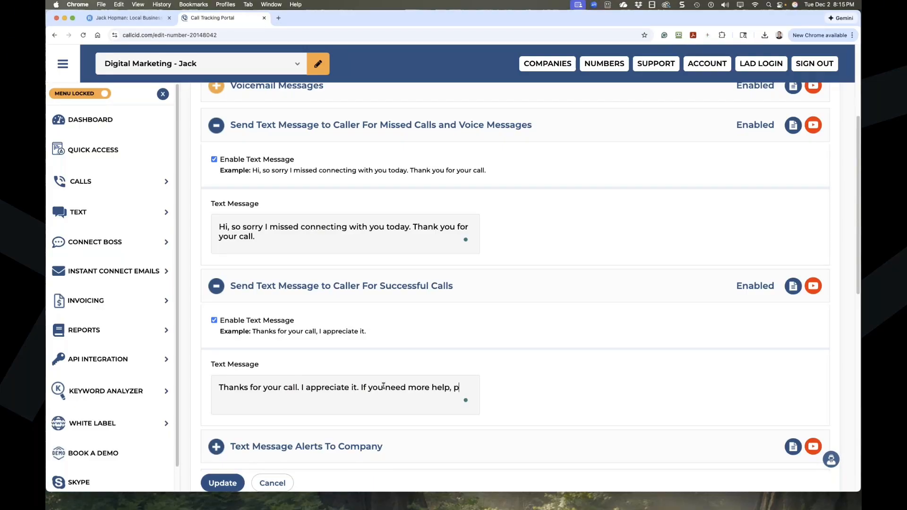
text(, just reply to this message.)
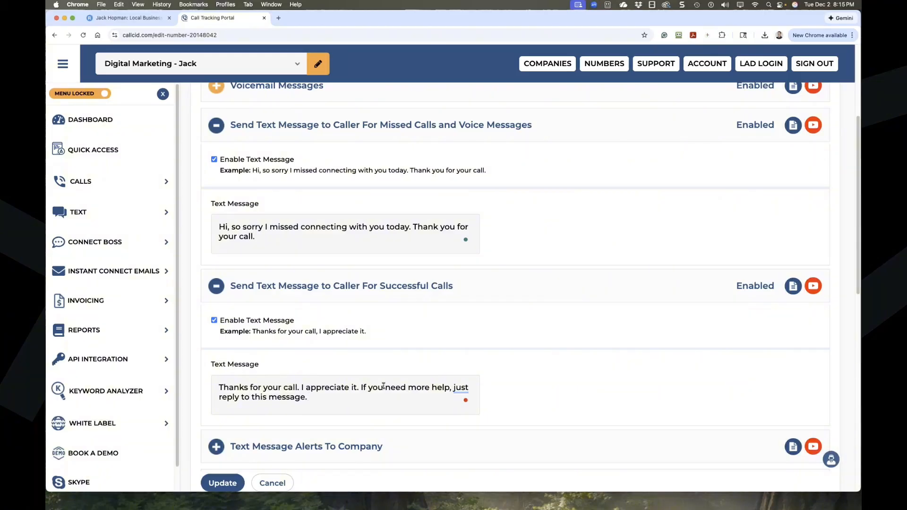
Turn off company text alerts after trying the every-call and missed-call options.
scroll(390, 375, down, 5)
click(227, 316)
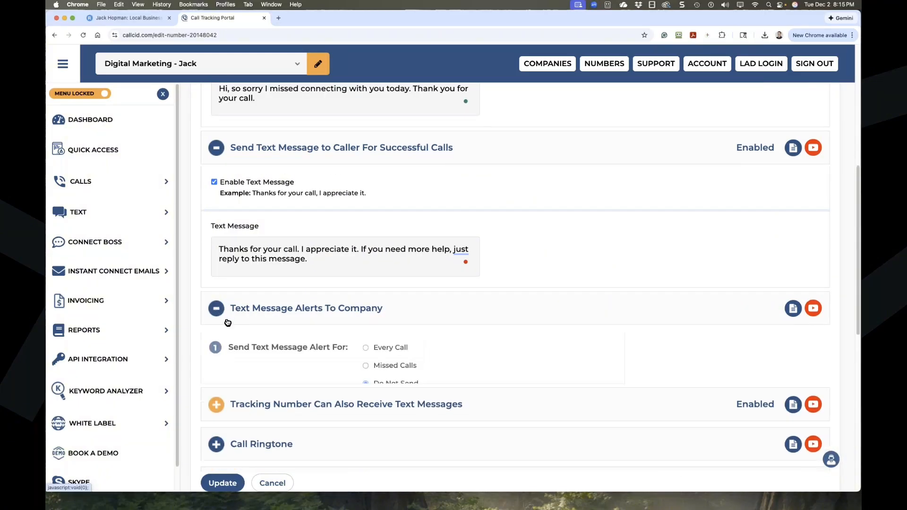
scroll(305, 374, down, 1)
click(365, 326)
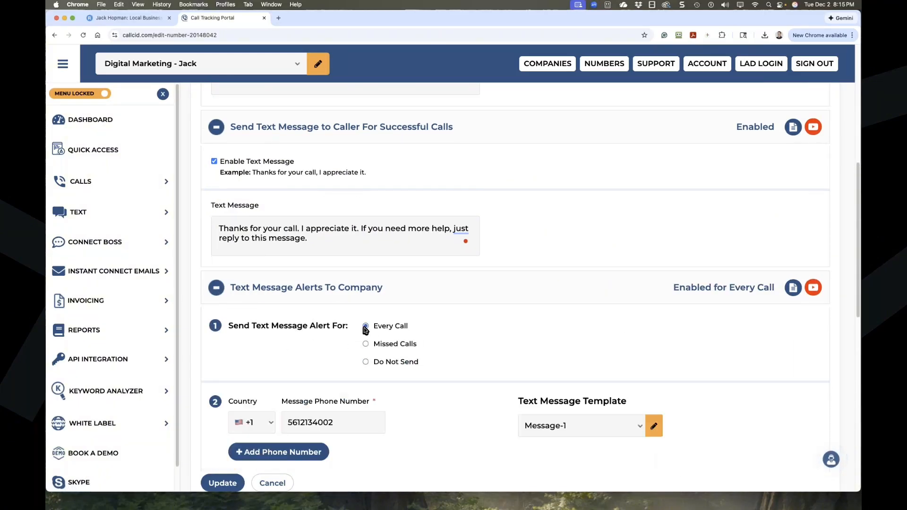
click(366, 344)
click(366, 362)
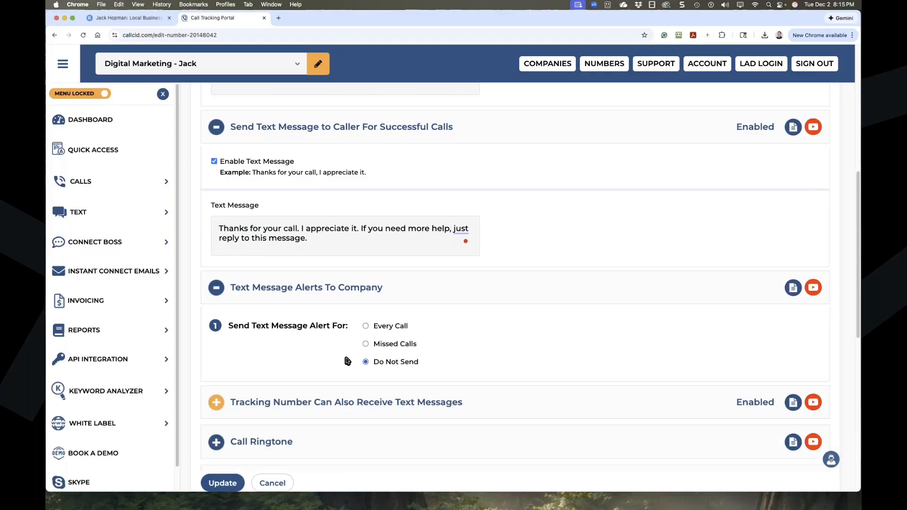
click(217, 289)
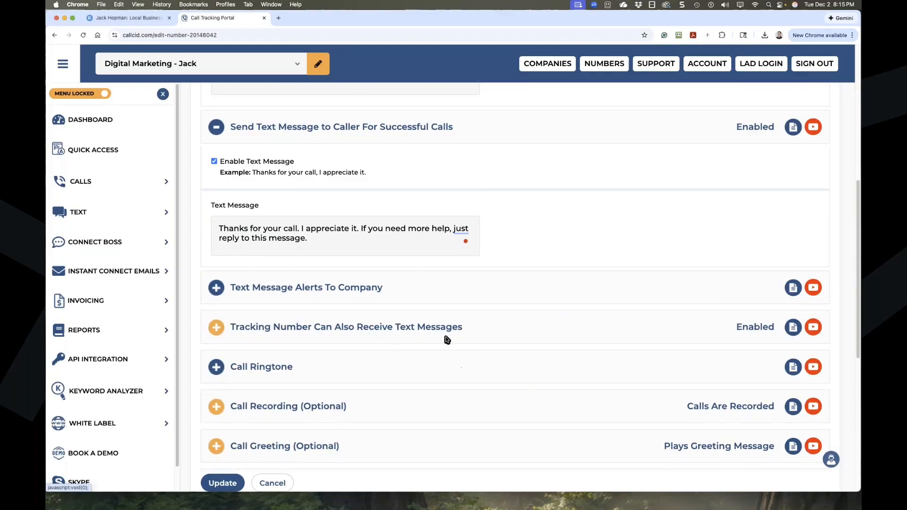
Review the settings for receiving texts on the tracking number.
click(213, 331)
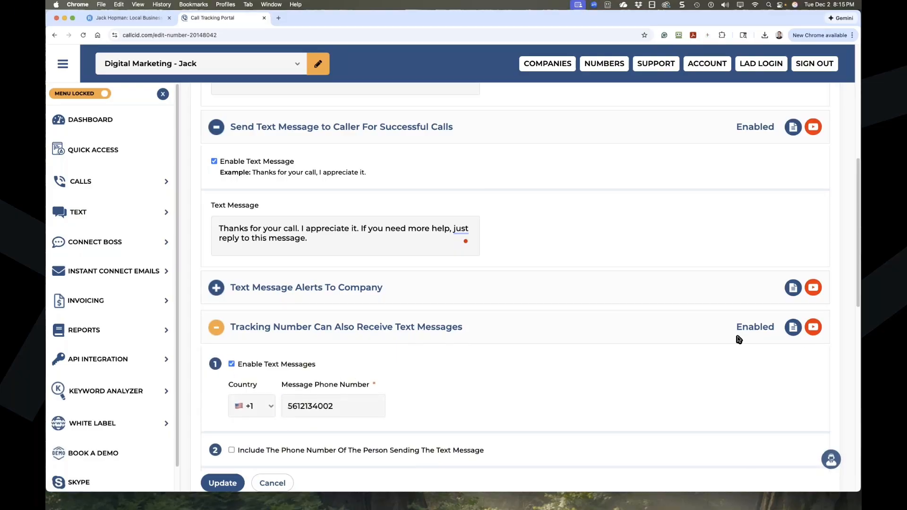
click(220, 327)
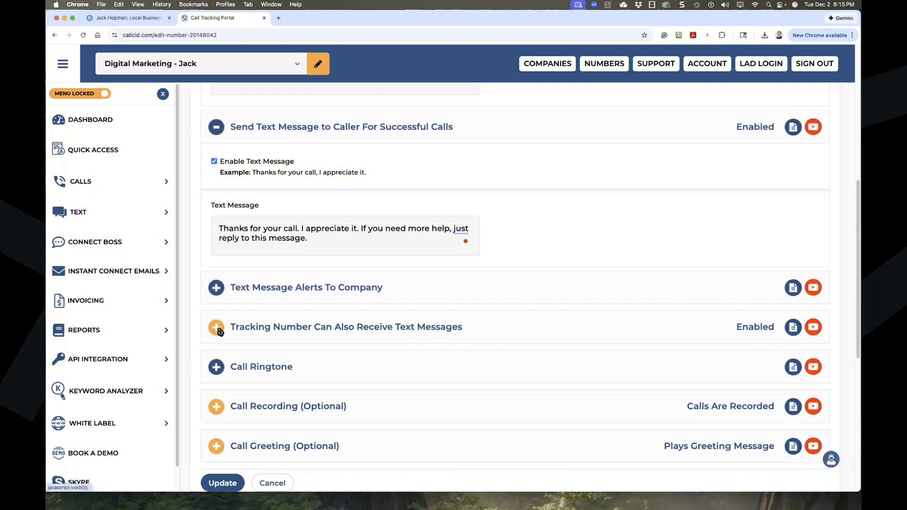
scroll(219, 328, down, 2)
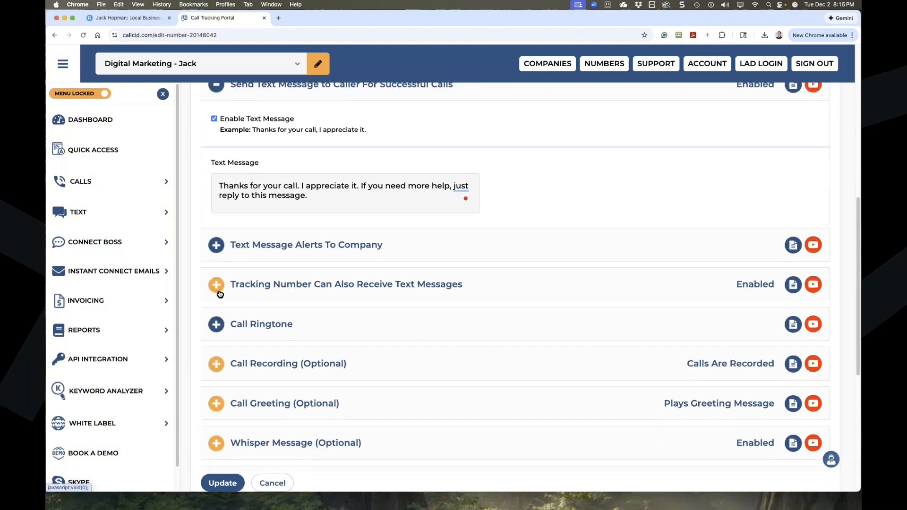
click(219, 294)
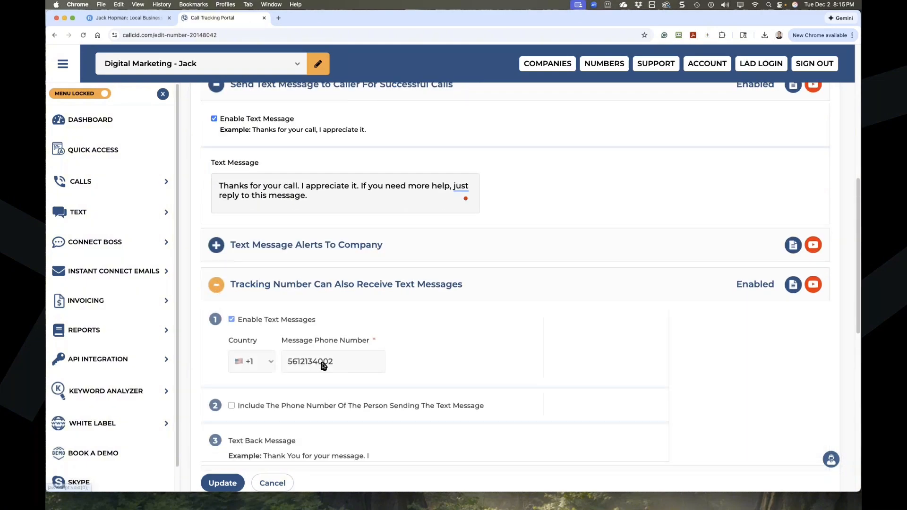
click(225, 281)
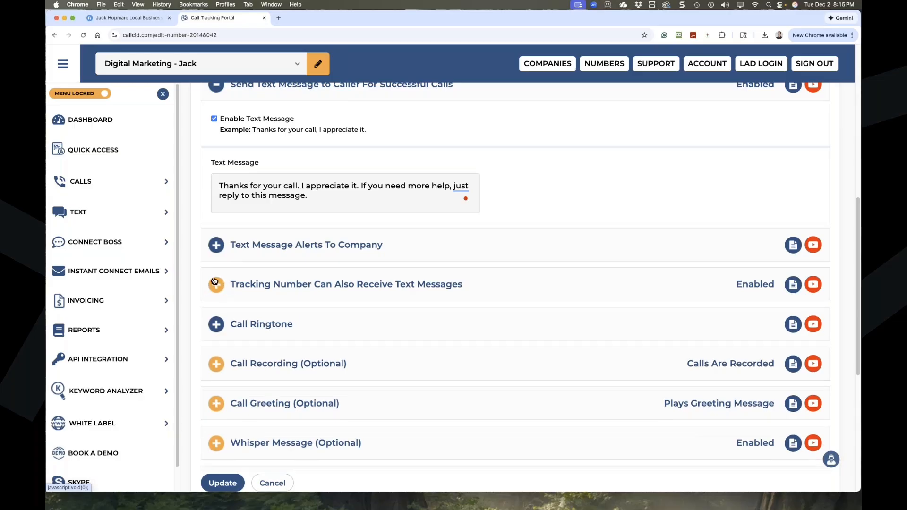
Keep Standard Ringtone as the call ringtone.
click(216, 325)
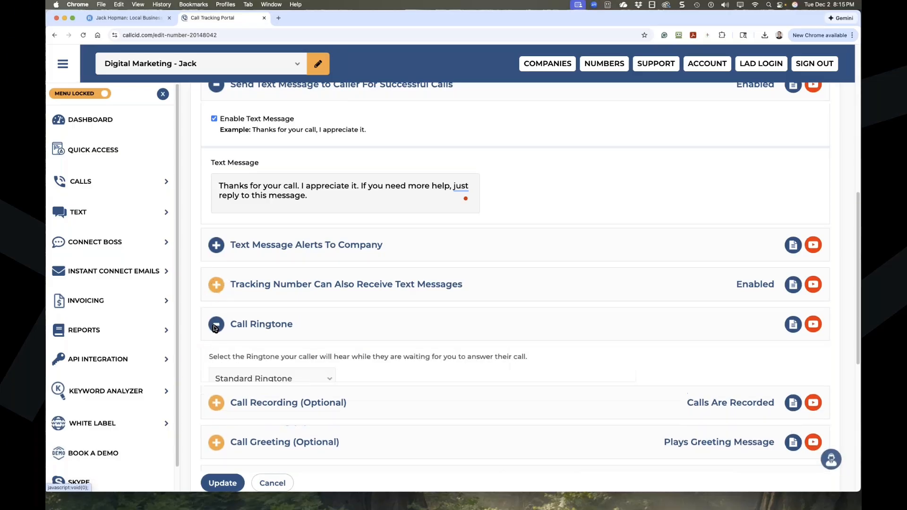
scroll(320, 362, down, 1)
click(319, 360)
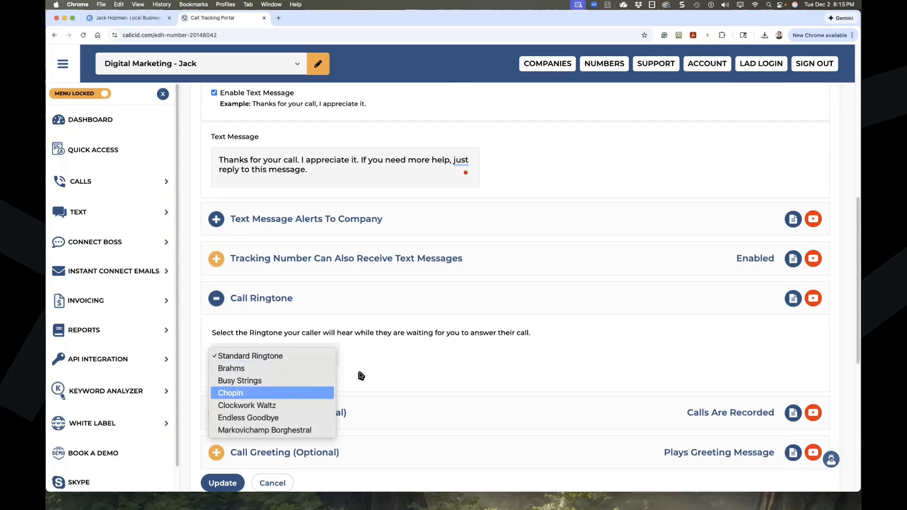
click(405, 368)
scroll(405, 368, down, 1)
click(216, 234)
Review the call recording and call greeting settings.
click(215, 279)
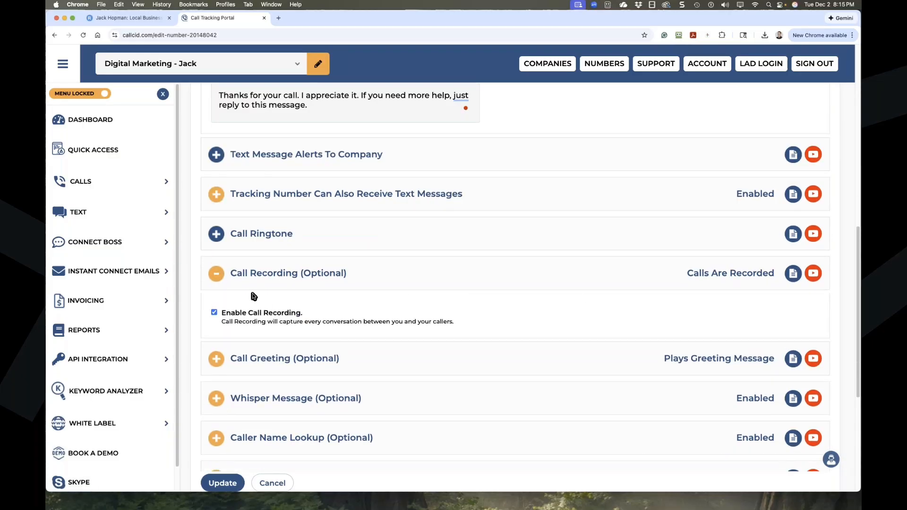
click(218, 276)
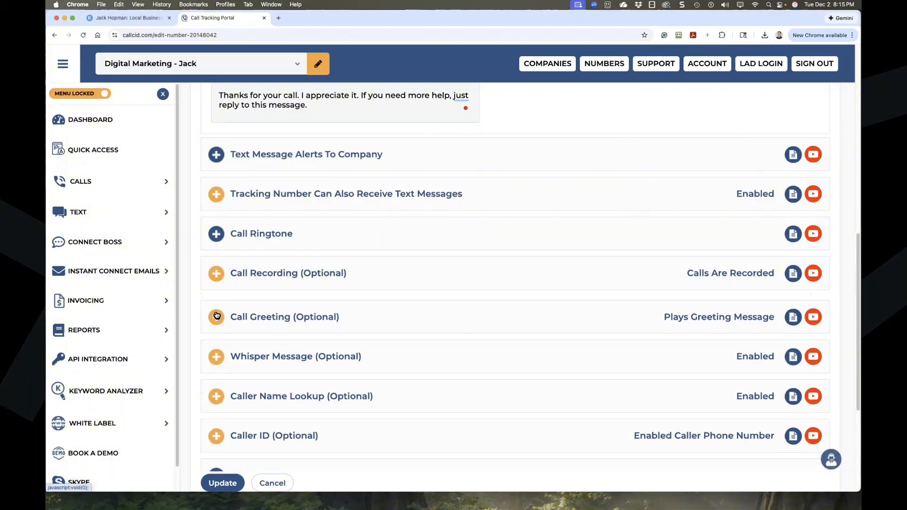
click(217, 312)
scroll(288, 369, down, 2)
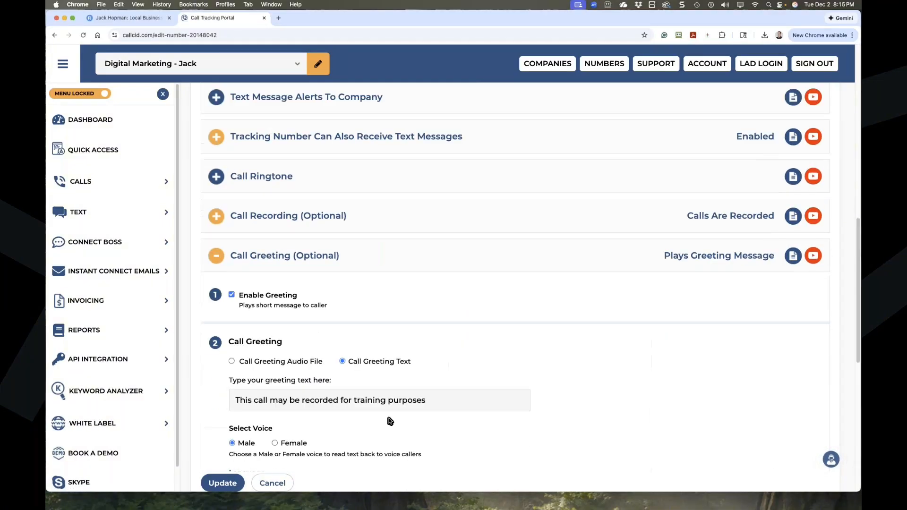
click(216, 255)
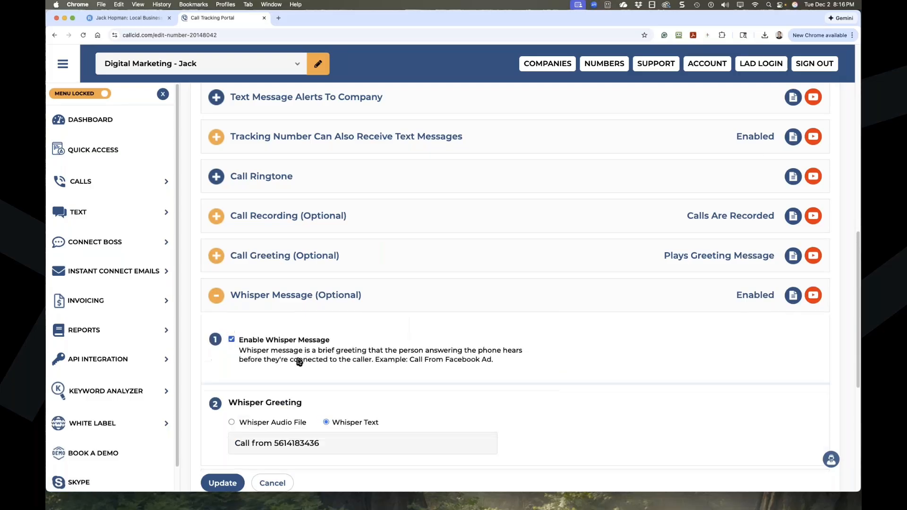
Disable the whisper message, check Caller Name Lookup and Caller ID, and click Update.
click(420, 349)
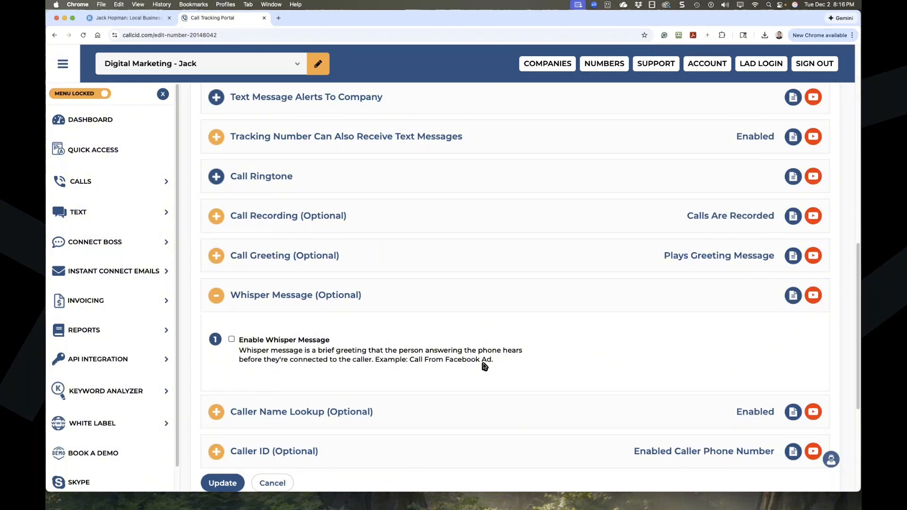
click(212, 299)
click(220, 342)
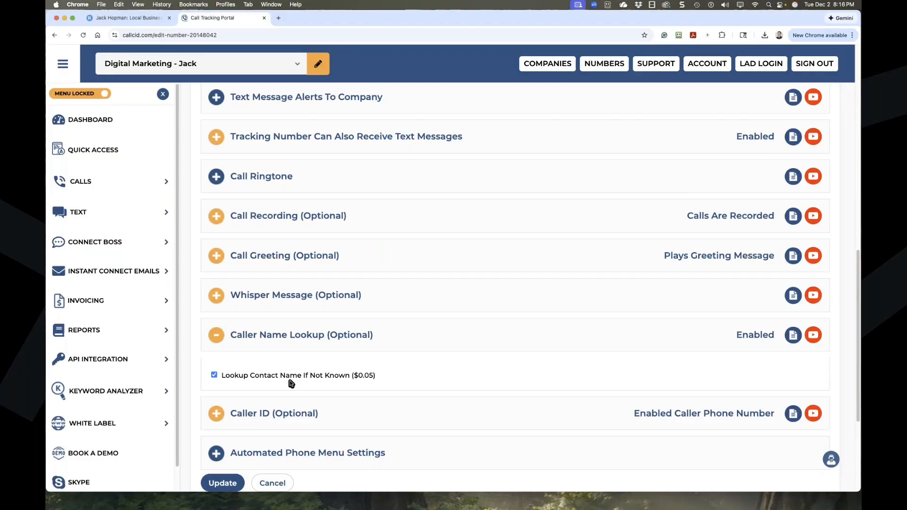
click(356, 342)
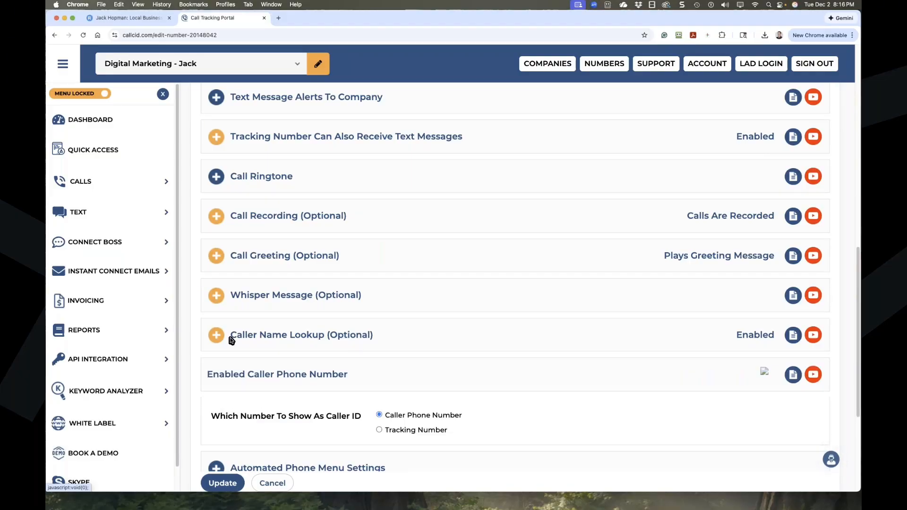
scroll(283, 348, down, 3)
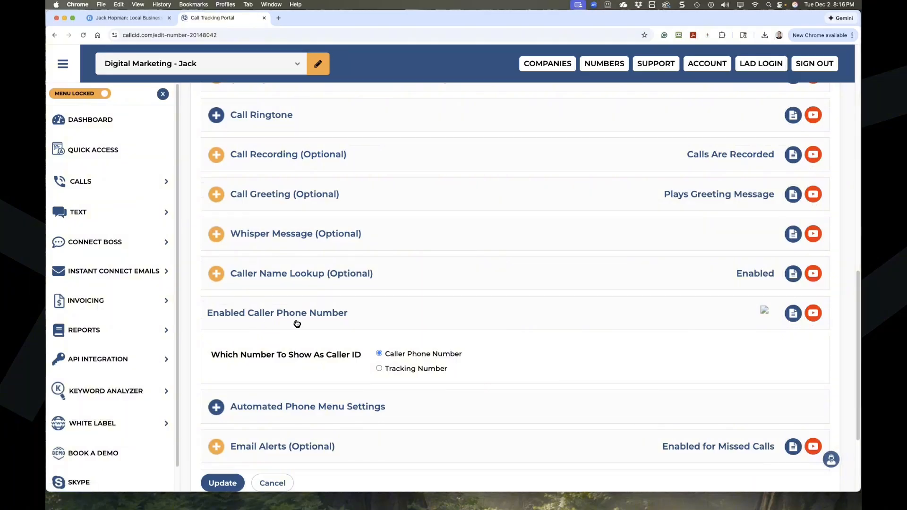
scroll(226, 322, down, 3)
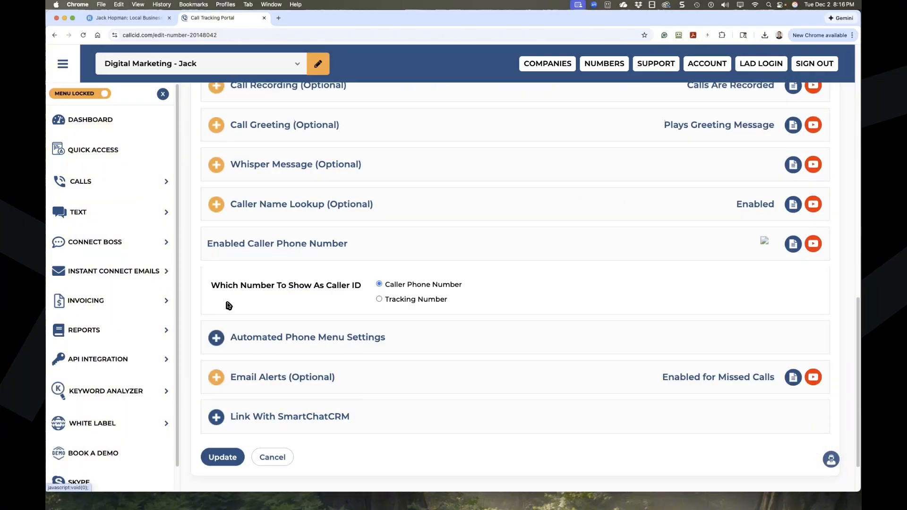
scroll(235, 331, down, 2)
click(222, 411)
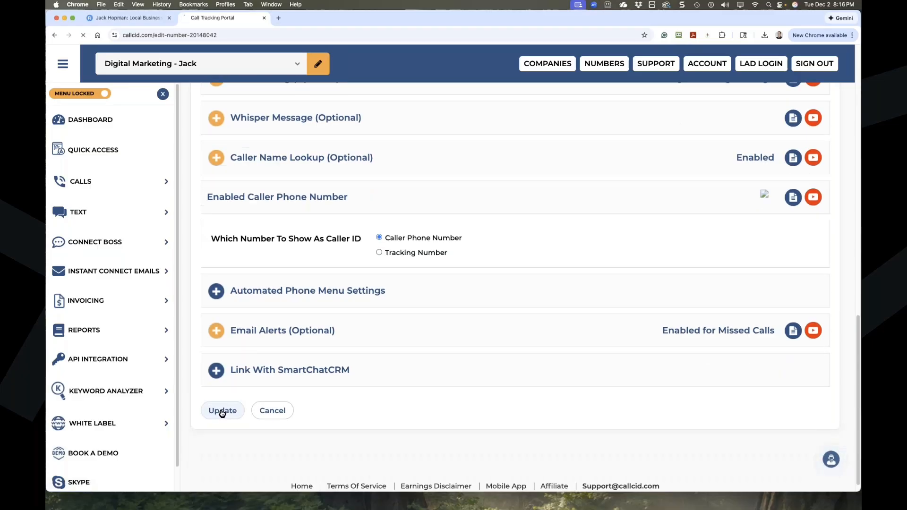
scroll(418, 317, down, 15)
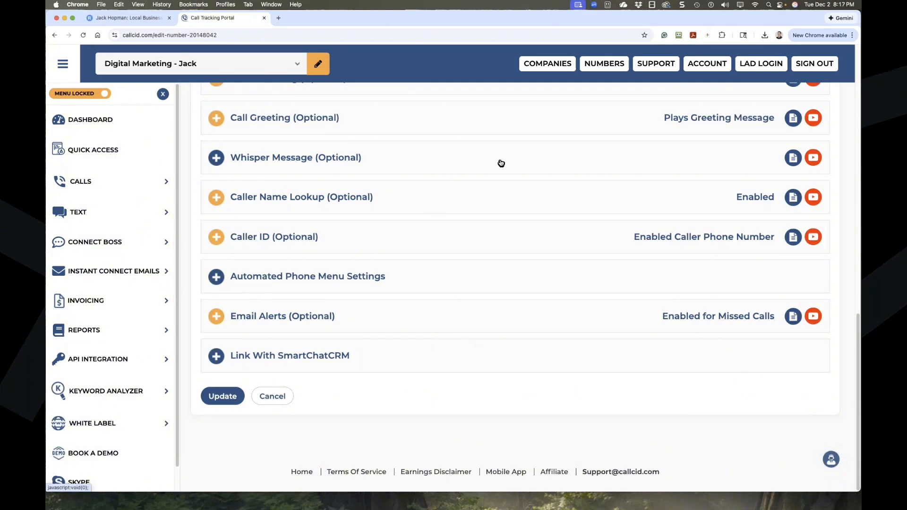
click(605, 85)
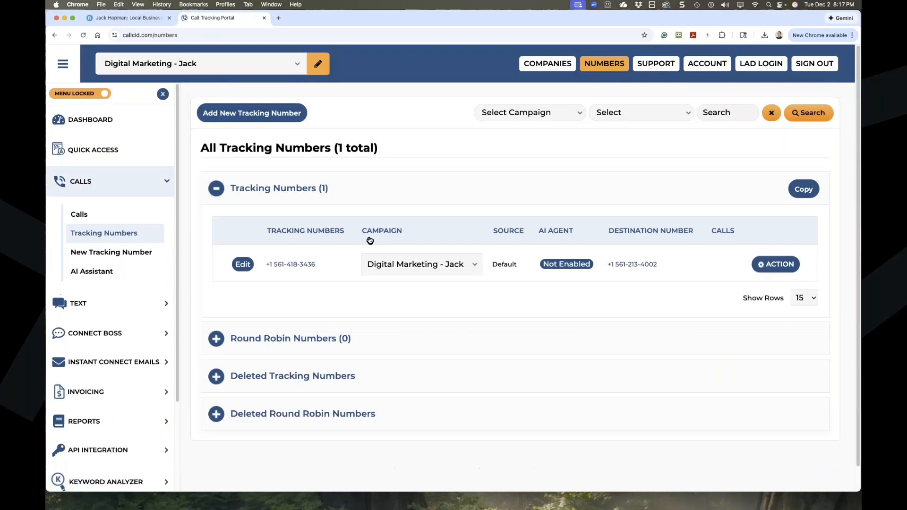
drag(334, 265, 266, 265)
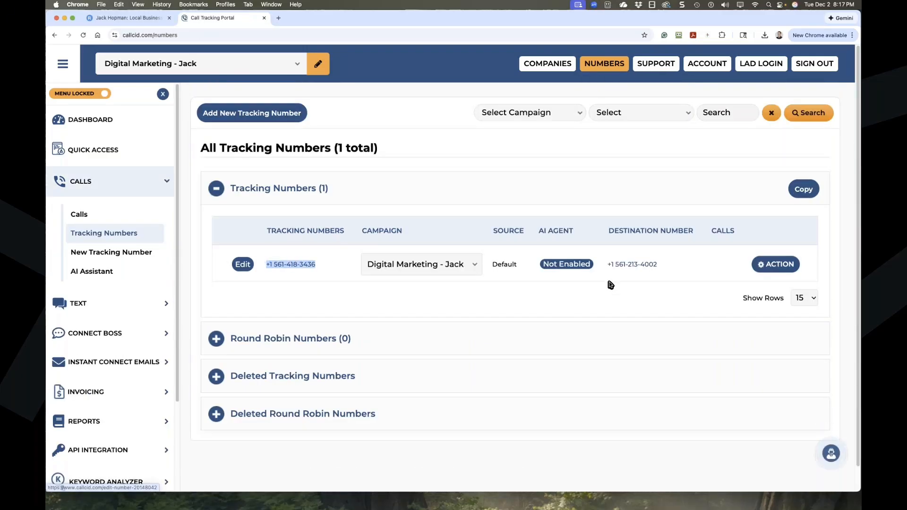
Browse the All Companies list, then return to All Tracking Numbers.
mouse_move(547, 69)
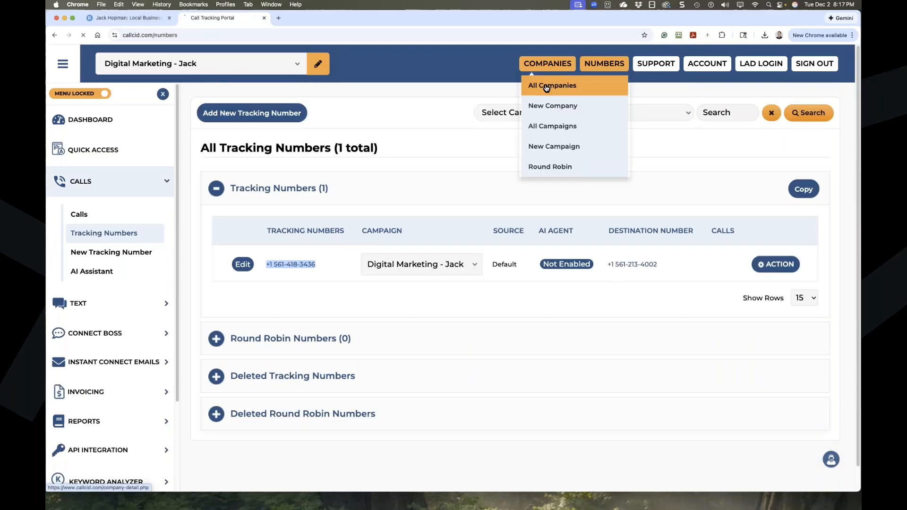
click(547, 85)
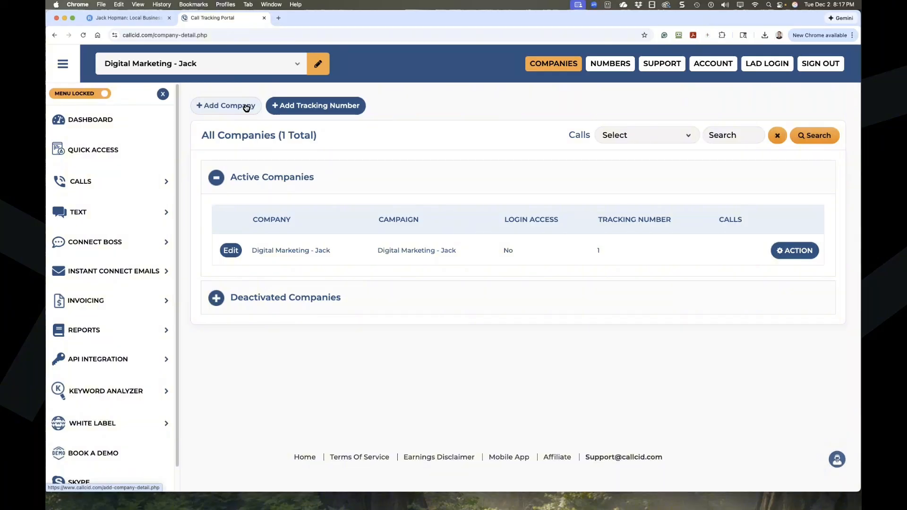
scroll(325, 340, down, 3)
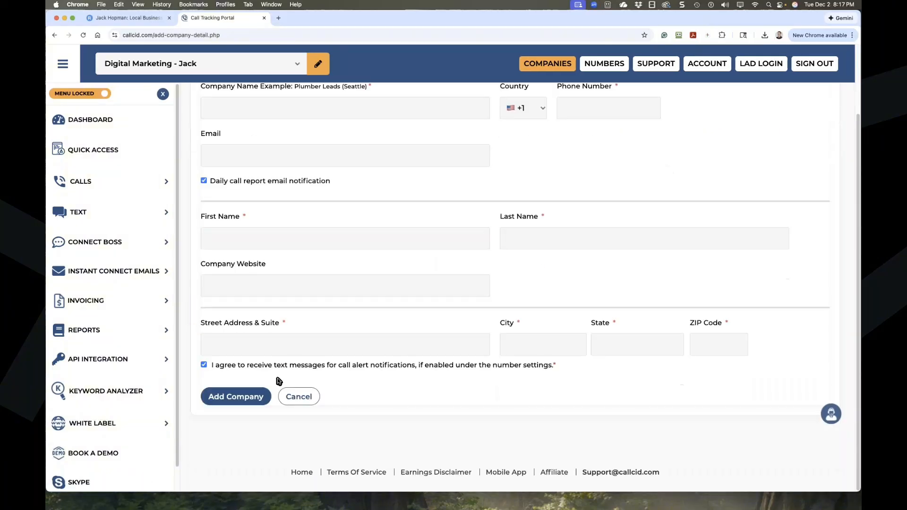
scroll(577, 378, up, 3)
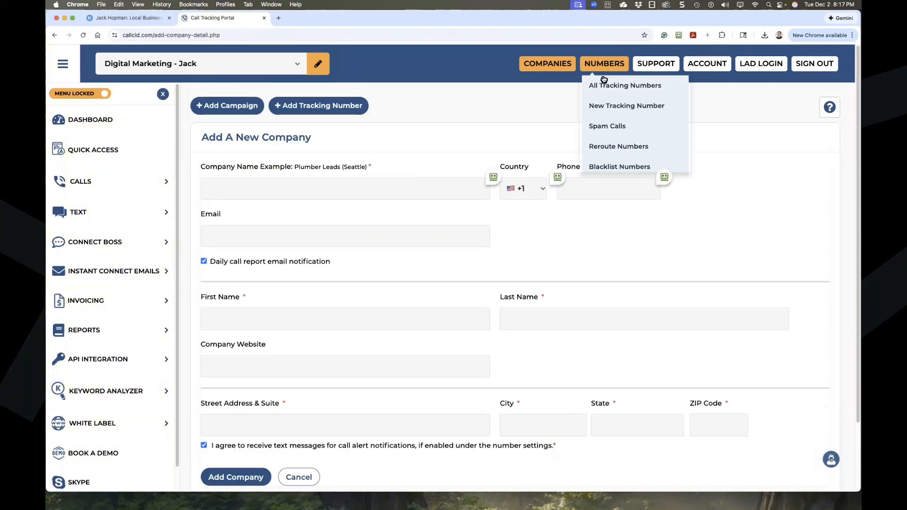
mouse_move(570, 65)
mouse_move(607, 63)
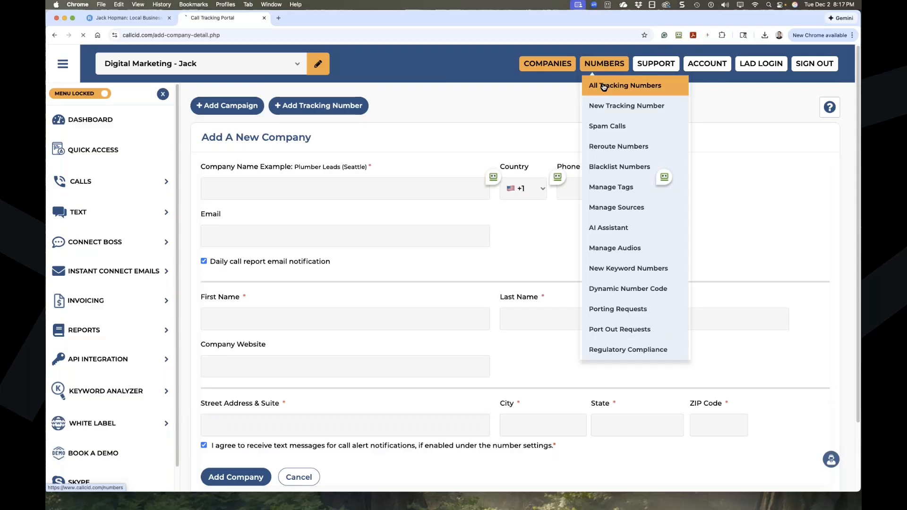
click(604, 85)
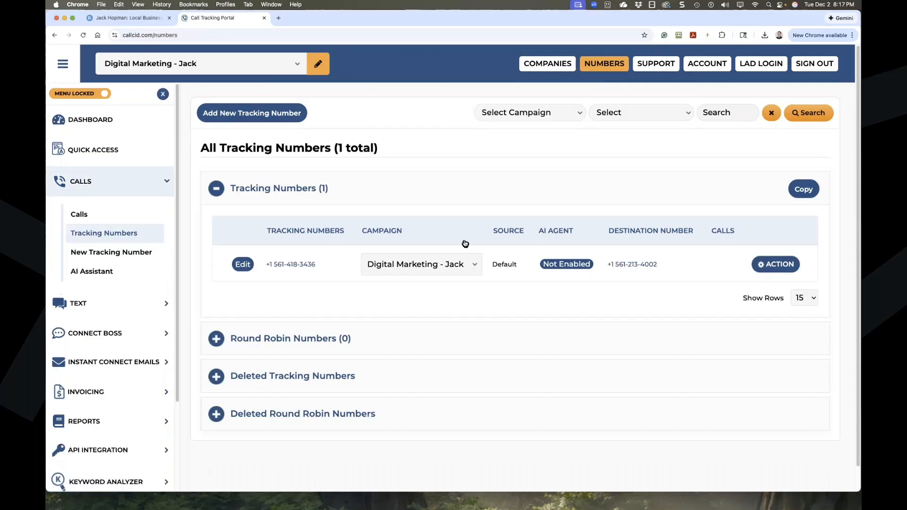
click(258, 122)
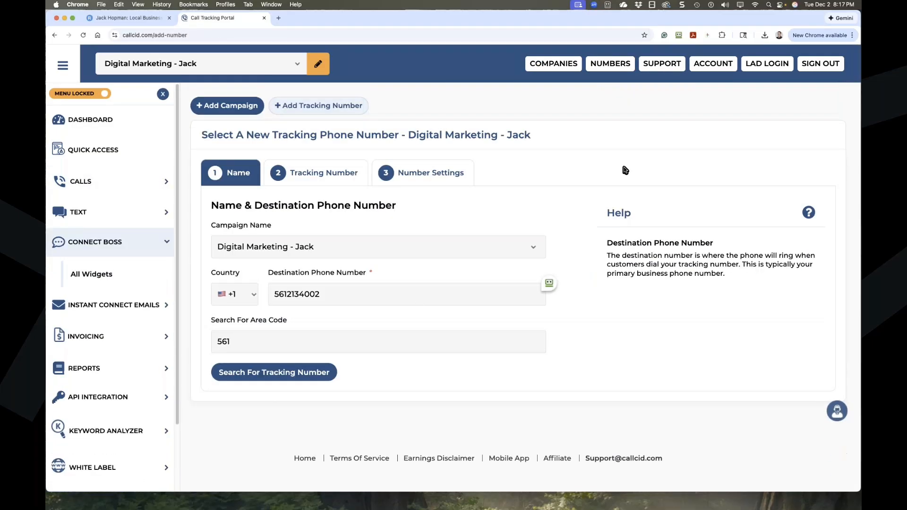
click(610, 64)
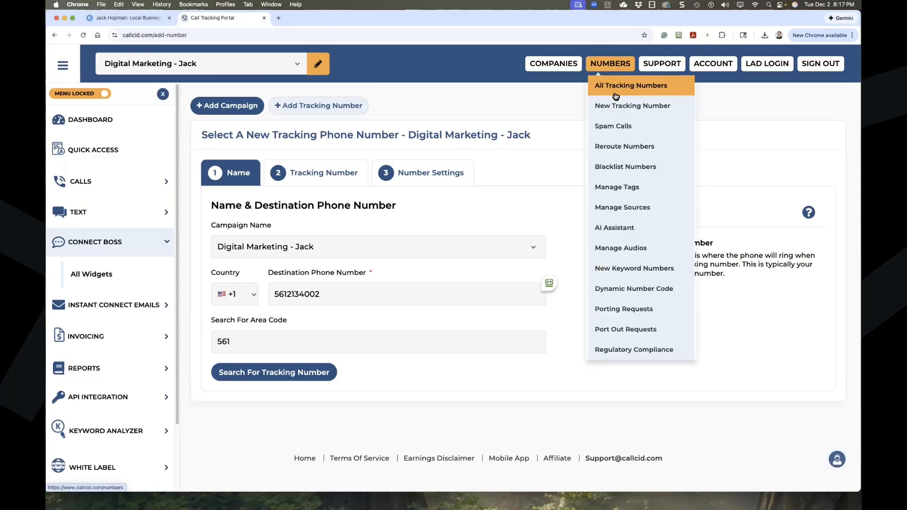
click(95, 181)
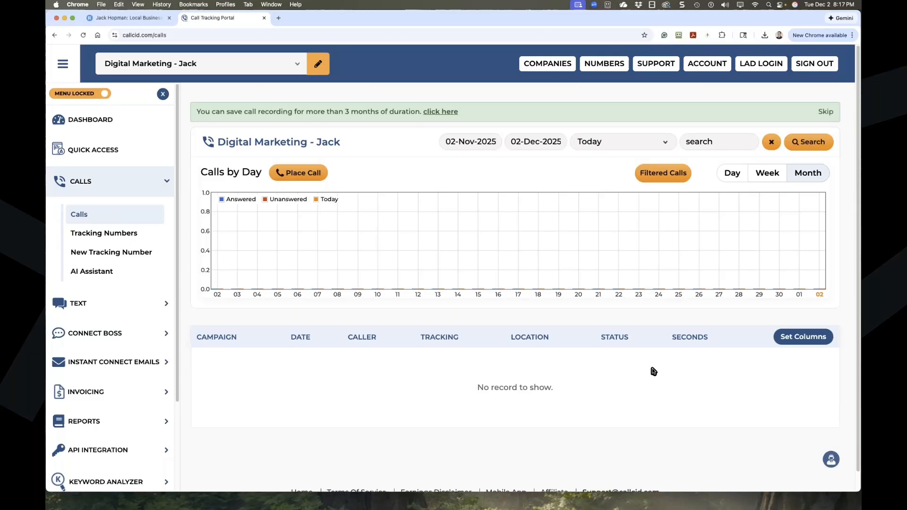
click(602, 64)
click(612, 89)
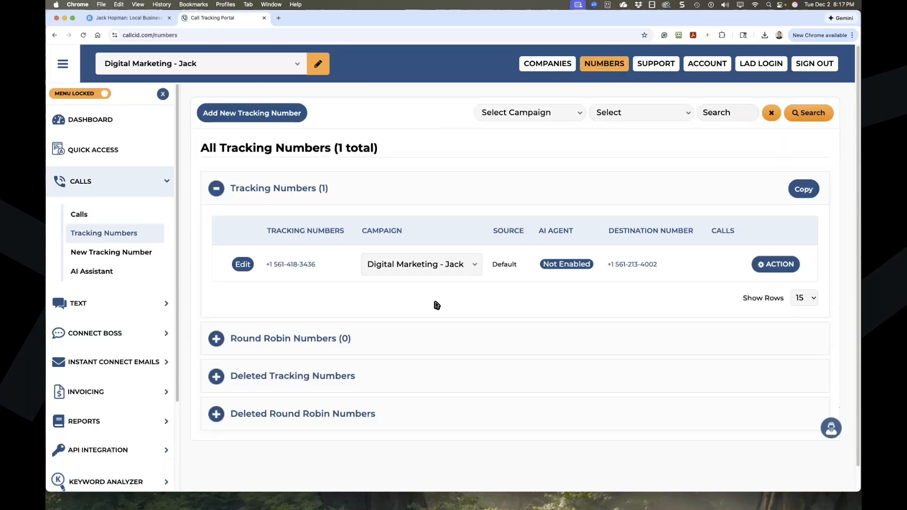
click(243, 269)
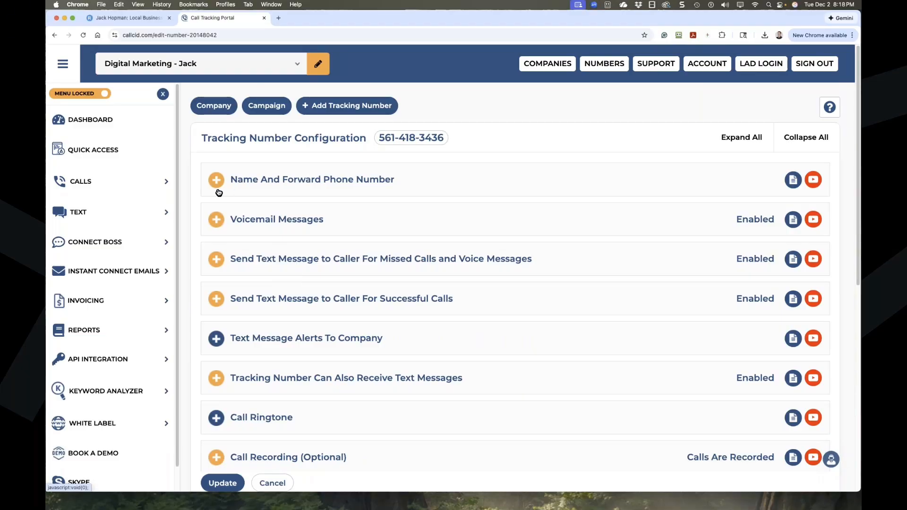
scroll(259, 256, down, 1)
scroll(258, 256, down, 10)
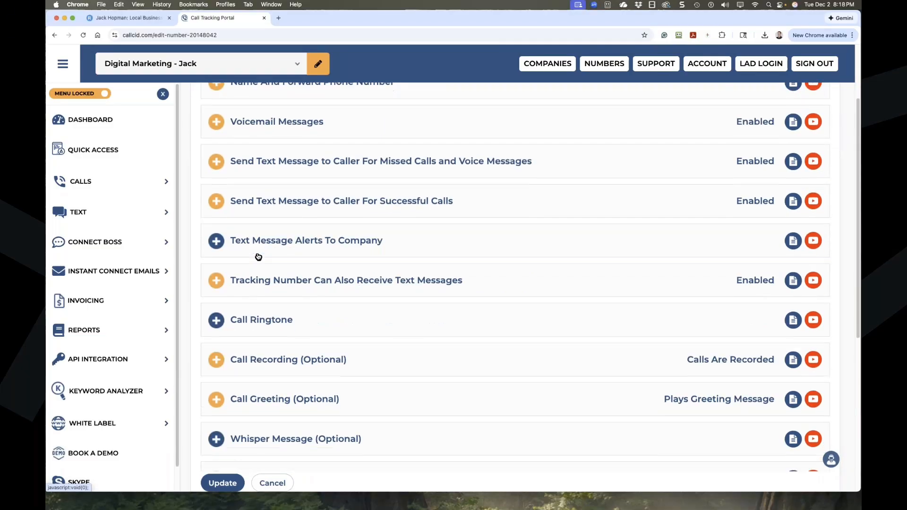
scroll(245, 350, up, 11)
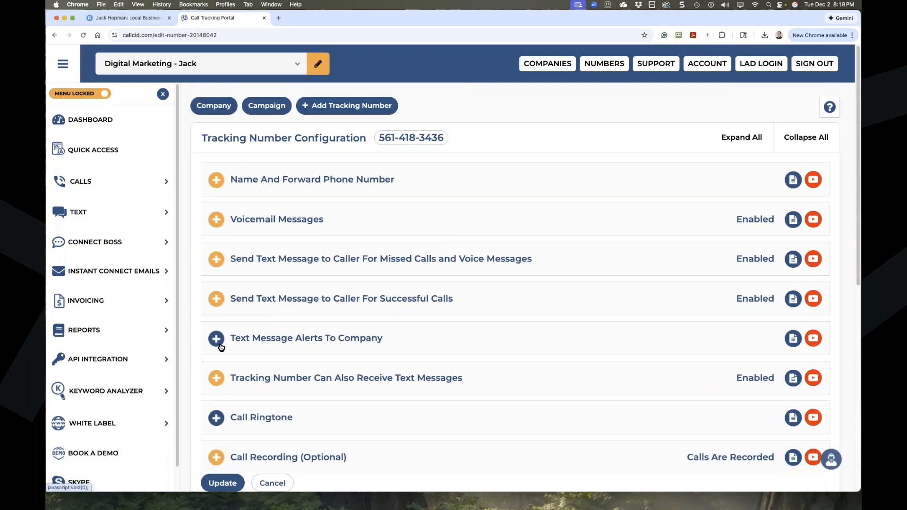
scroll(219, 343, down, 4)
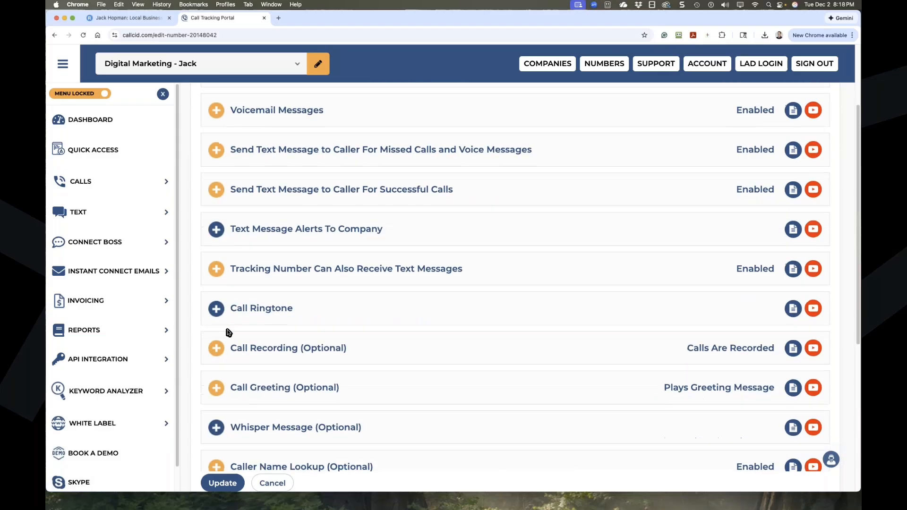
scroll(228, 332, up, 4)
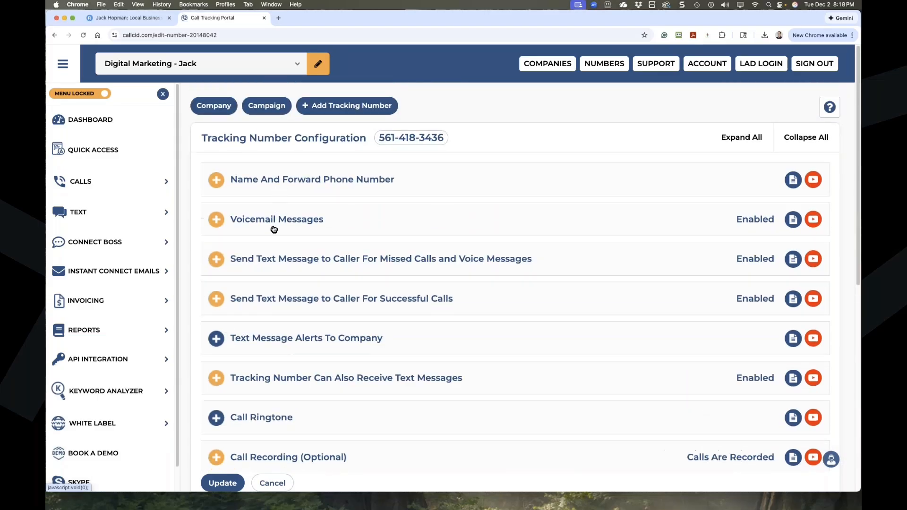
scroll(264, 259, down, 4)
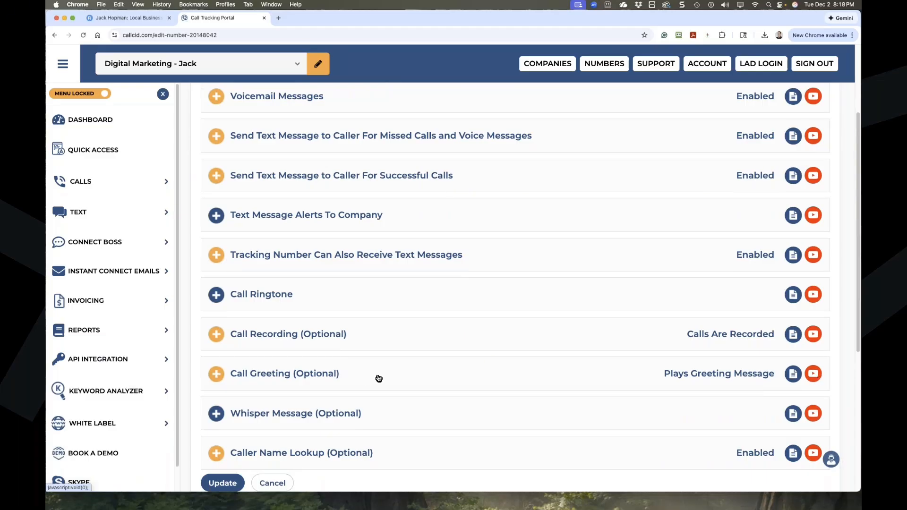
scroll(366, 378, down, 6)
scroll(368, 379, down, 3)
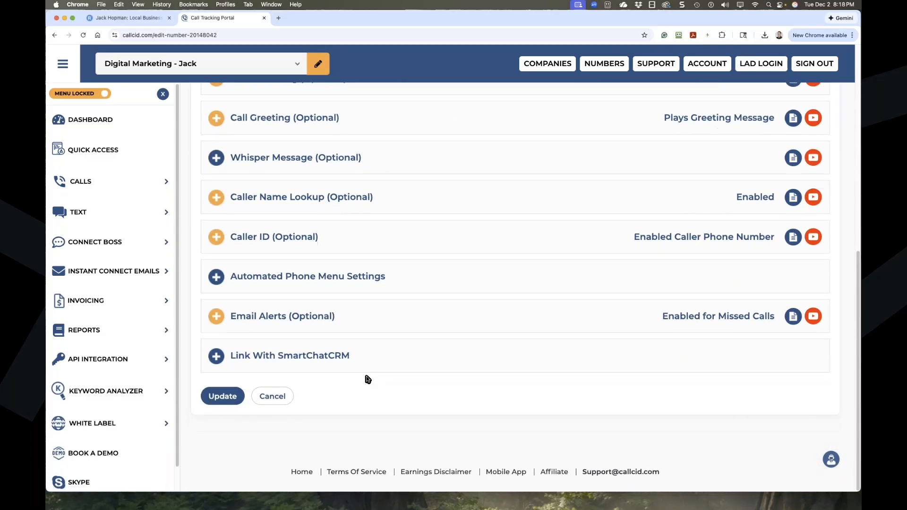
scroll(367, 379, up, 12)
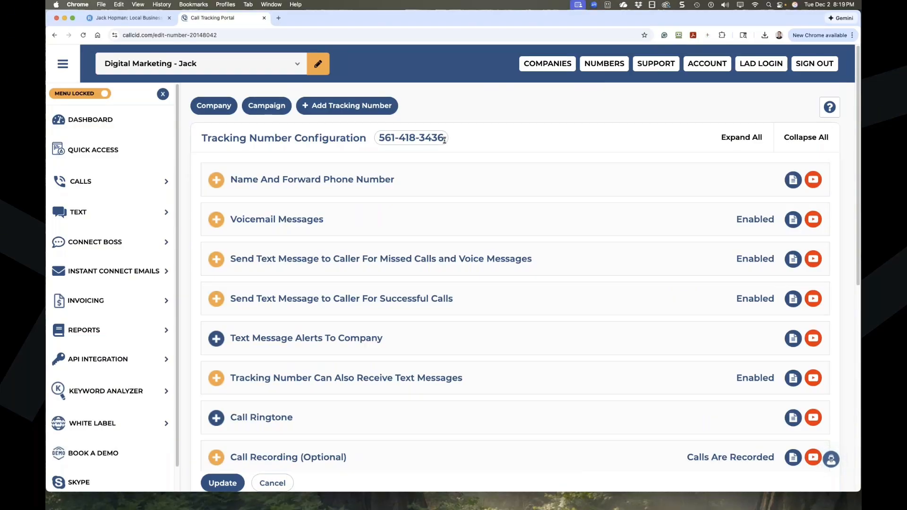
scroll(428, 162, down, 10)
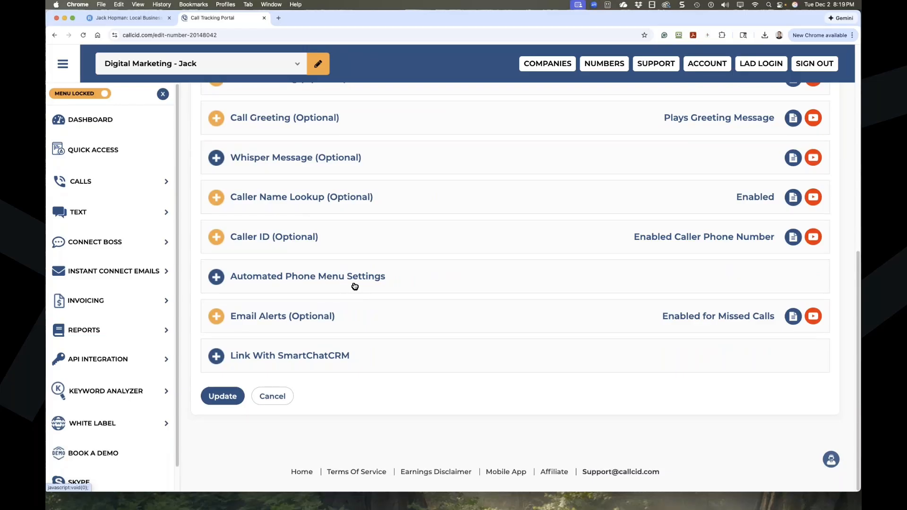
Expand Automated Phone Menu Settings and check Enable Automated Phone Menu Settings.
click(222, 283)
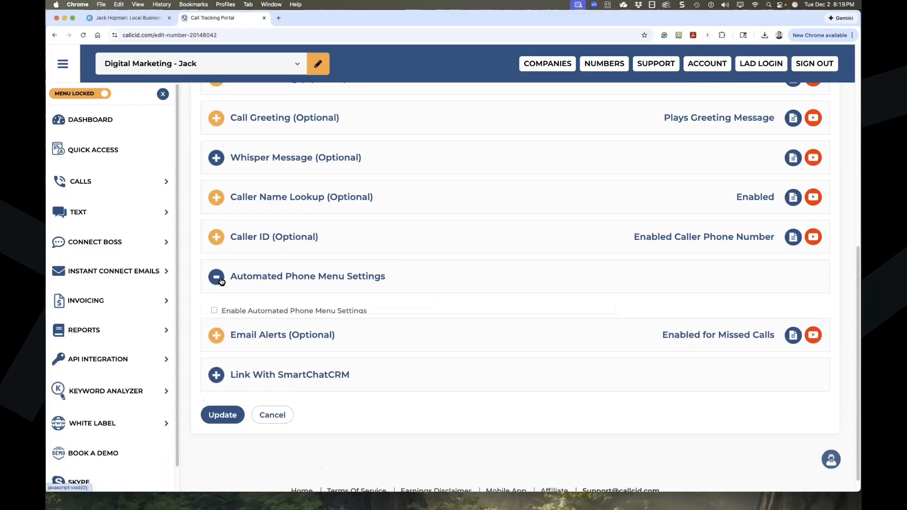
click(215, 314)
scroll(239, 298, down, 3)
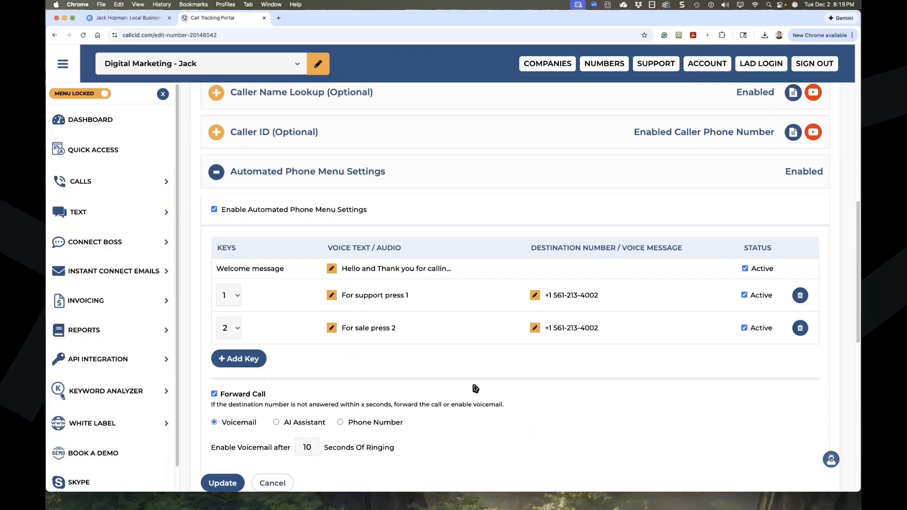
click(332, 269)
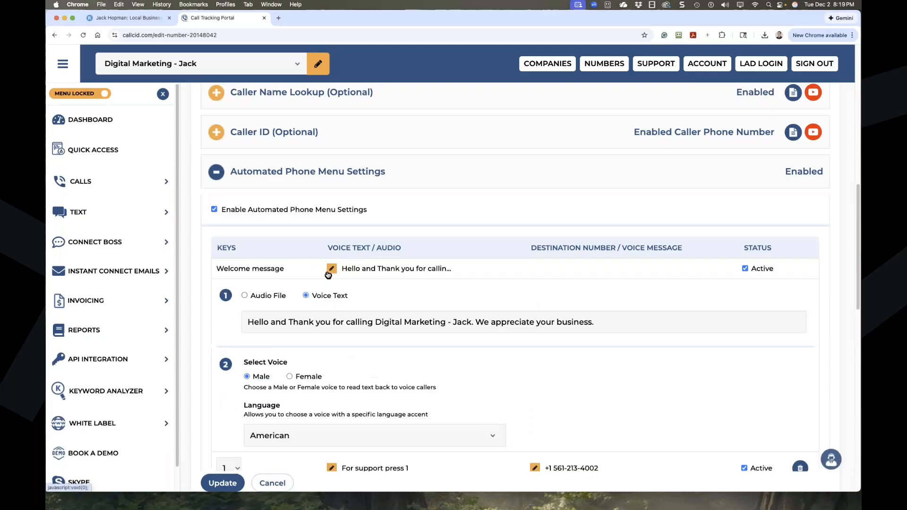
click(245, 296)
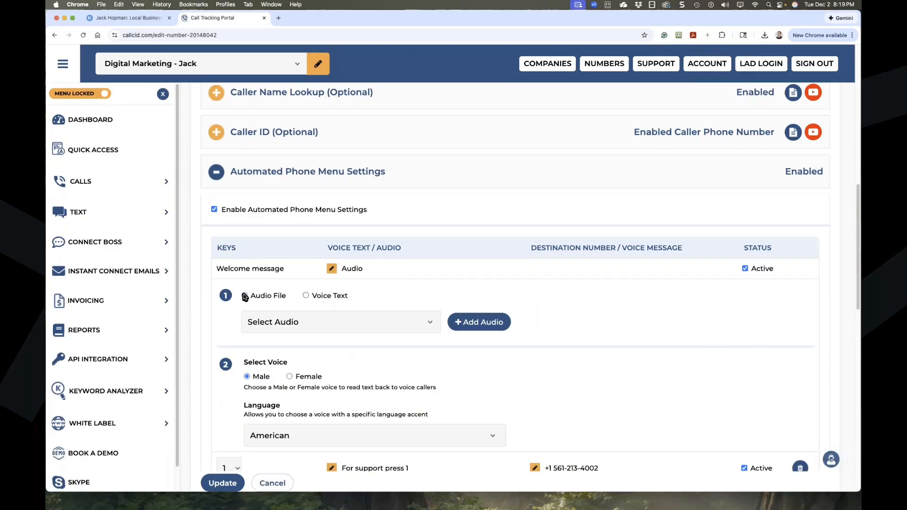
click(305, 295)
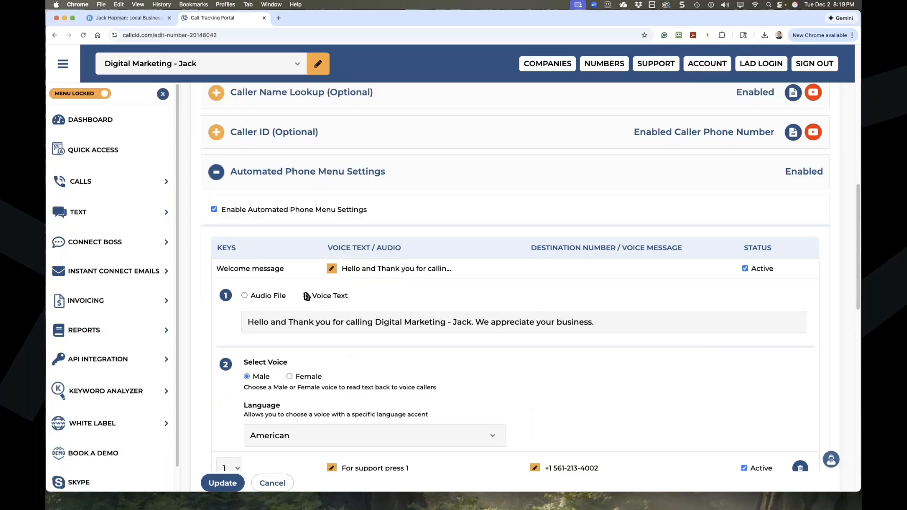
drag(611, 329, 273, 318)
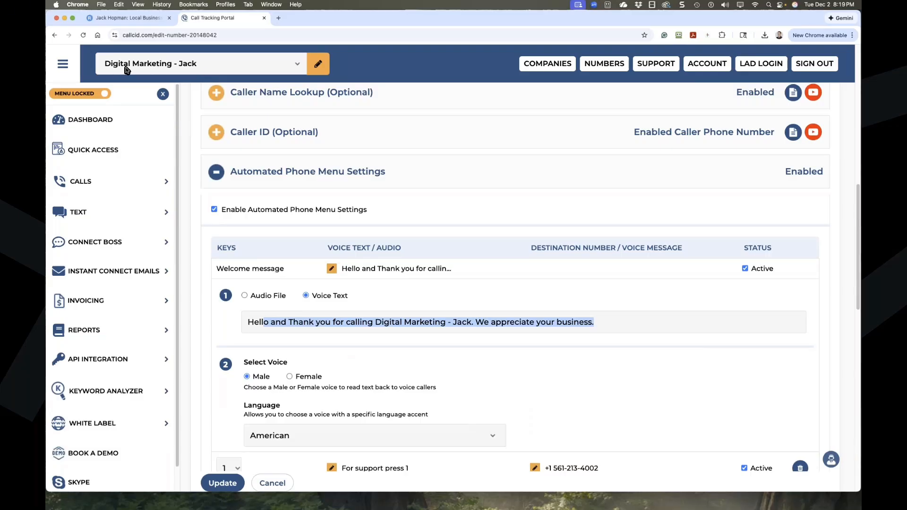
click(483, 322)
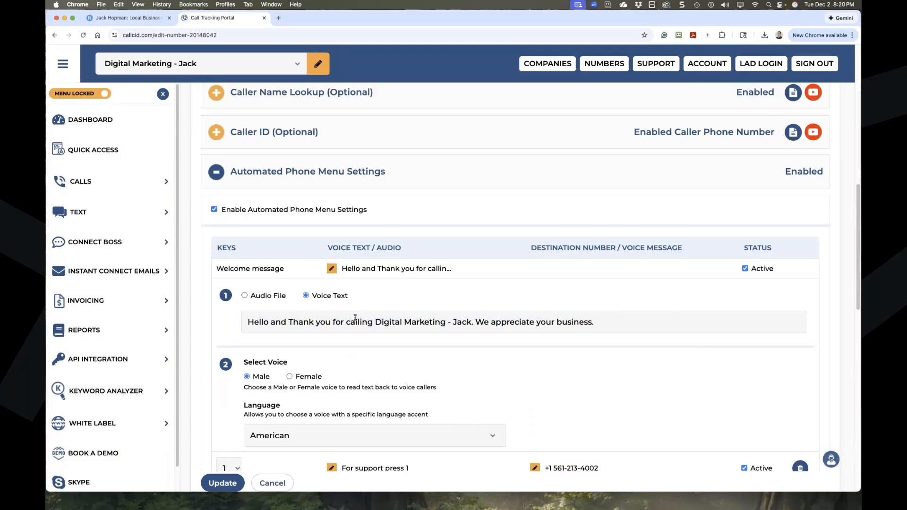
scroll(355, 318, down, 1)
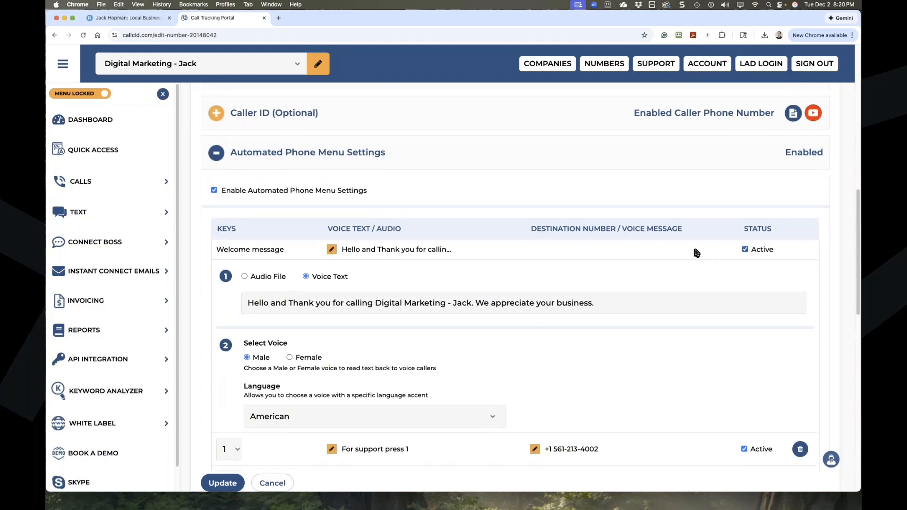
click(332, 249)
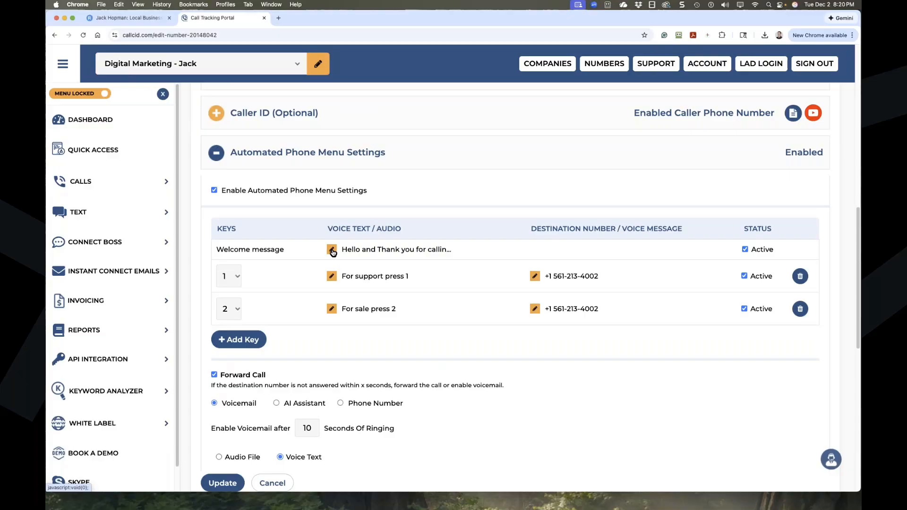
Change key 2's spoken prompt to 'For sales press 2'.
click(332, 277)
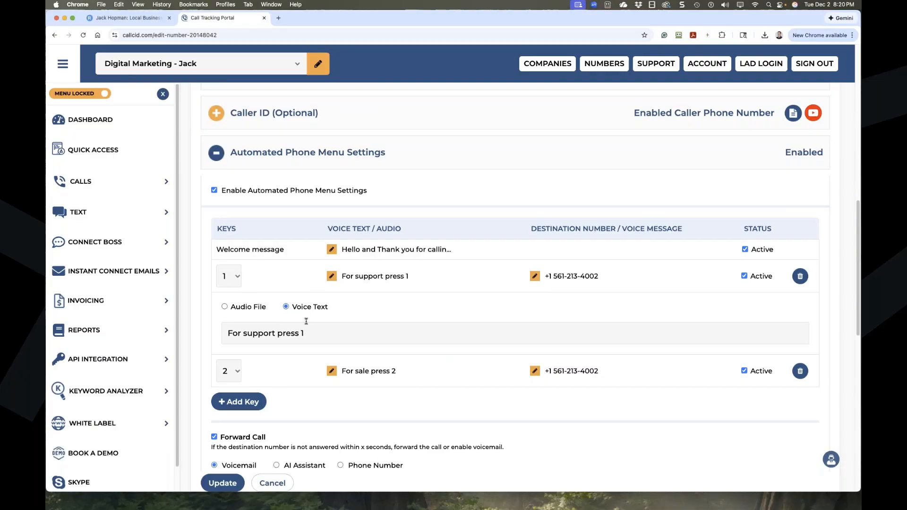
drag(307, 333, 209, 332)
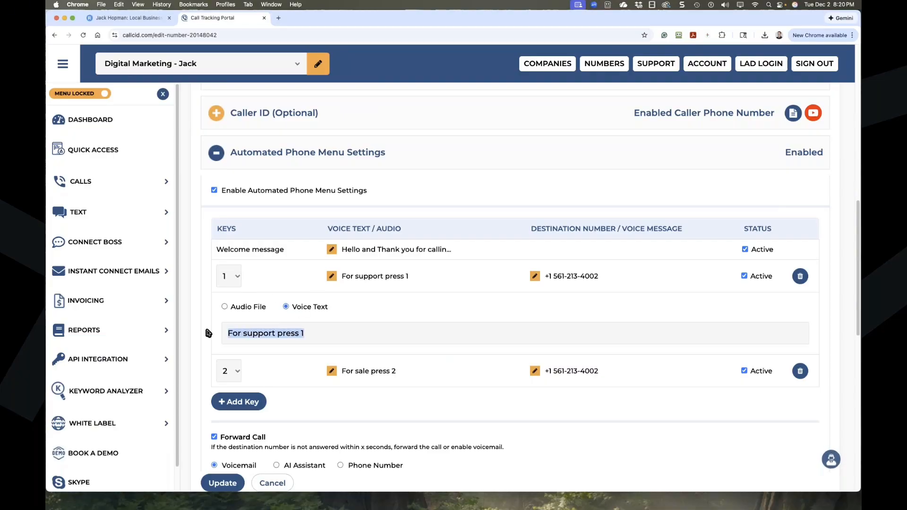
click(331, 276)
click(331, 308)
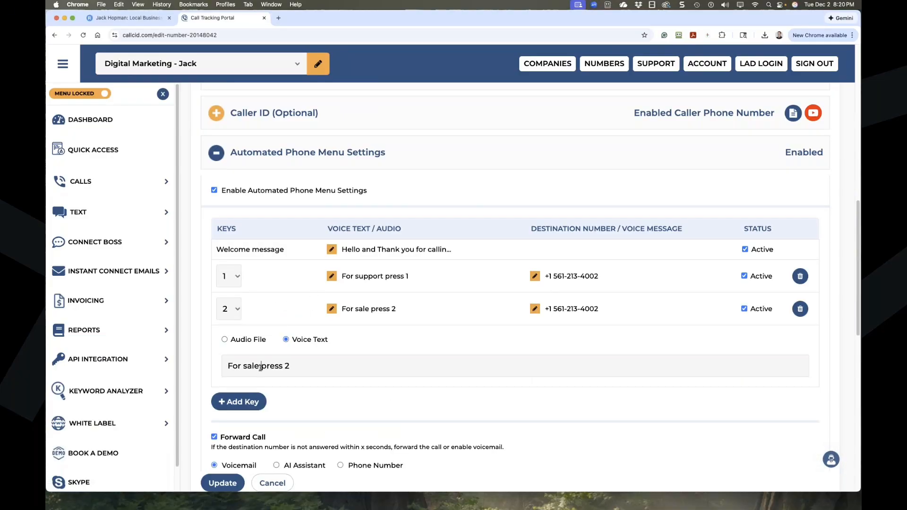
text(s)
scroll(285, 359, down, 2)
Add key 3 with the prompt 'To speak with the Owner press 3'.
click(245, 363)
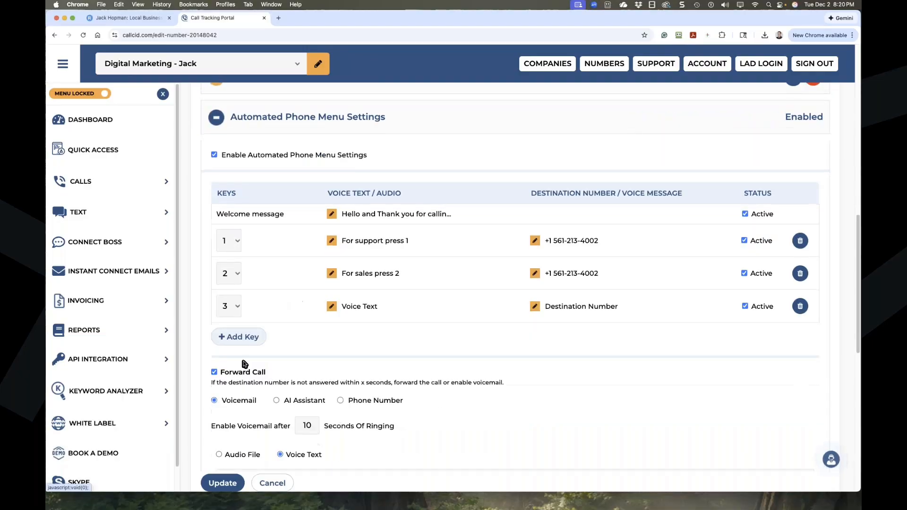
click(333, 307)
drag(364, 362, 230, 367)
text(To speak w)
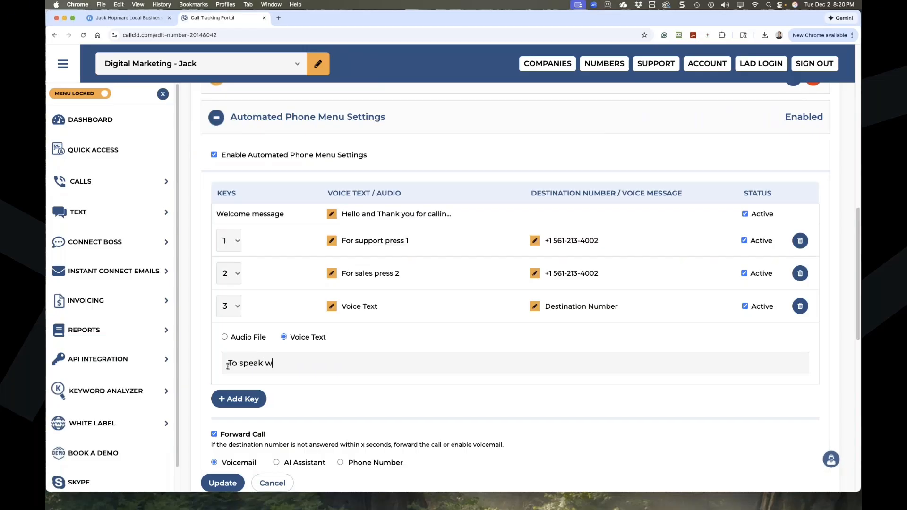
text(ith the Owner press 3)
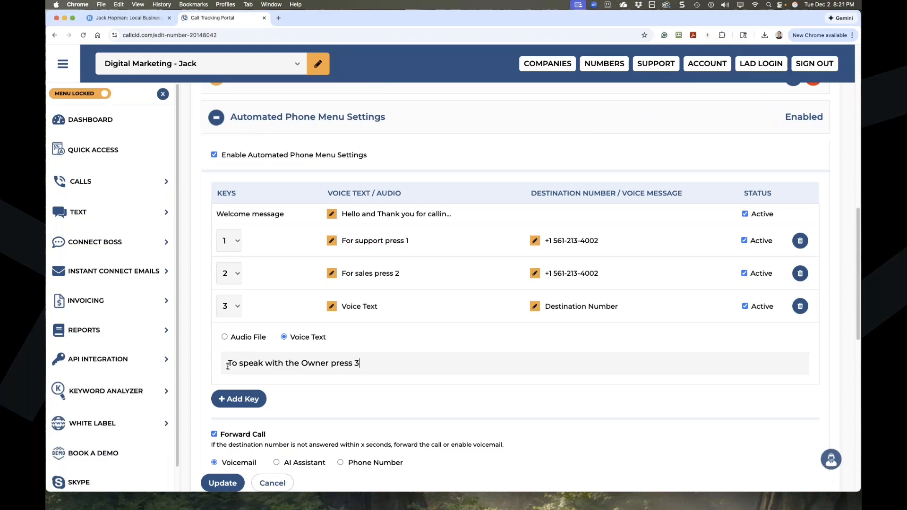
click(332, 307)
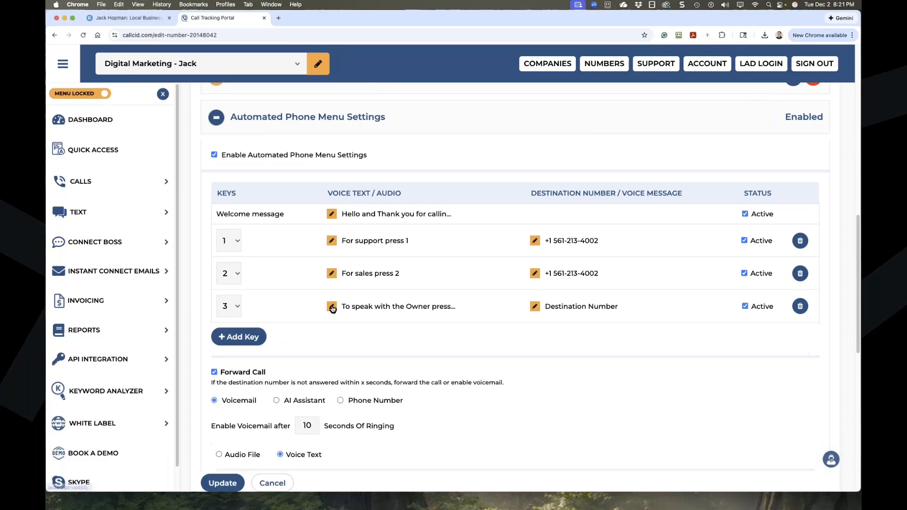
click(534, 307)
click(324, 389)
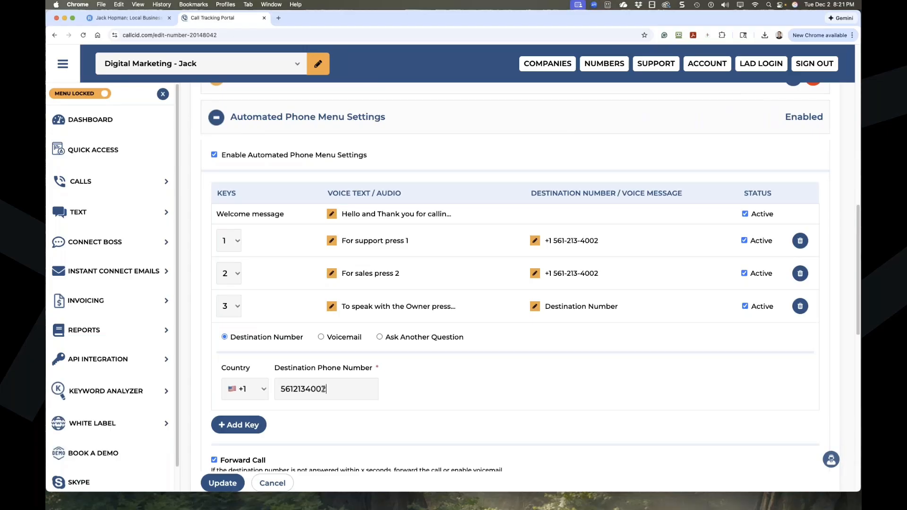
click(534, 306)
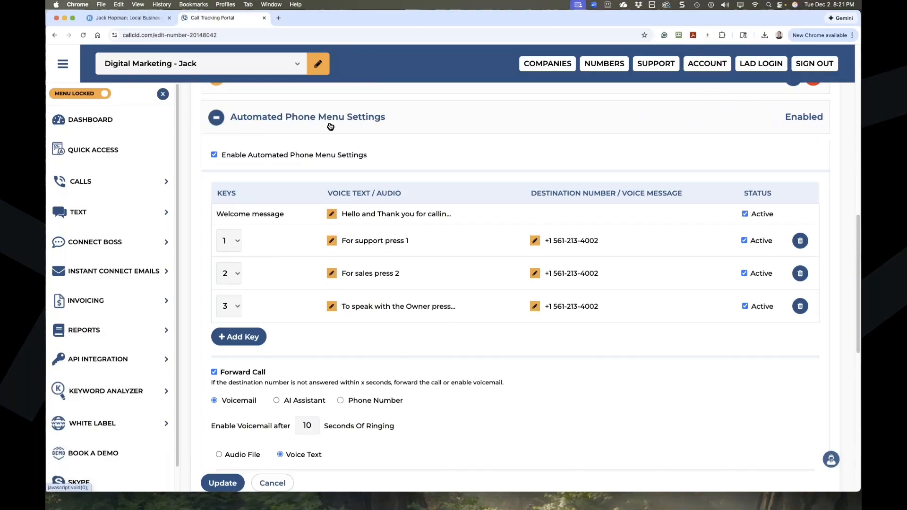
scroll(279, 307, down, 3)
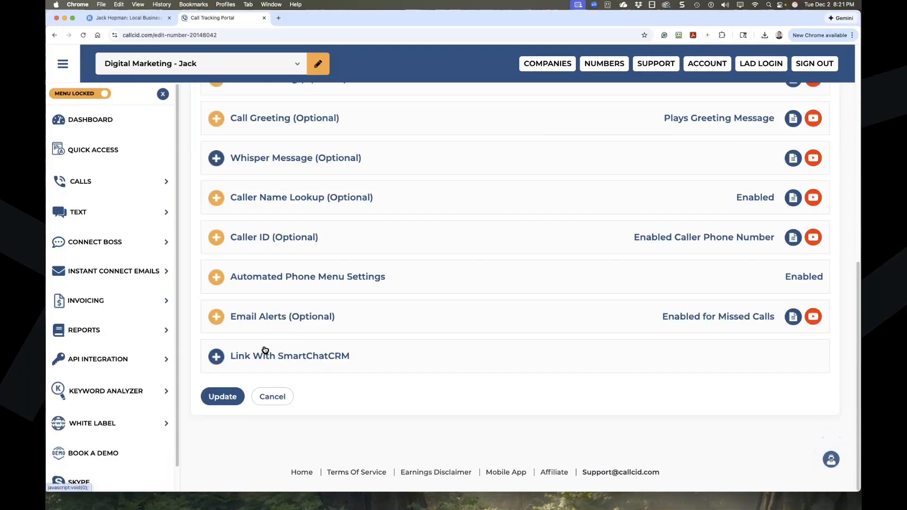
click(215, 276)
scroll(227, 350, down, 2)
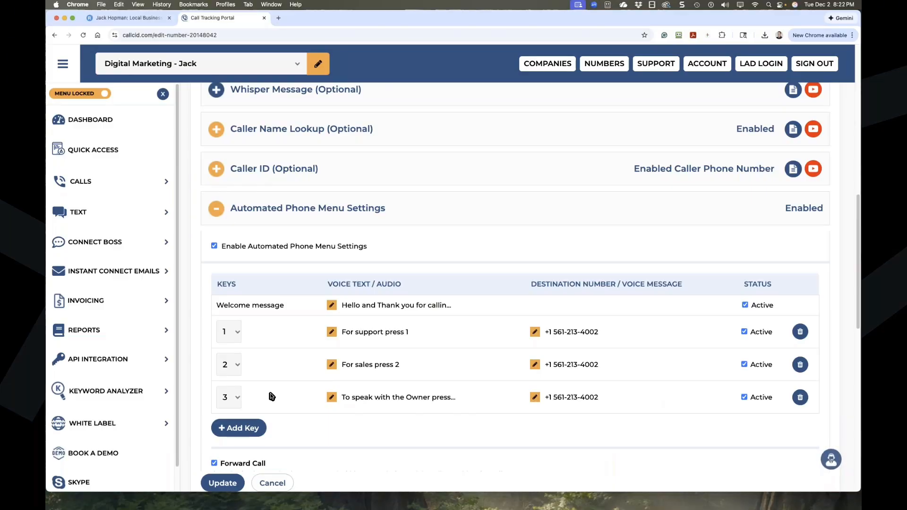
Forward unanswered calls to the AI Assistant after 10 seconds of ringing.
scroll(275, 377, down, 1)
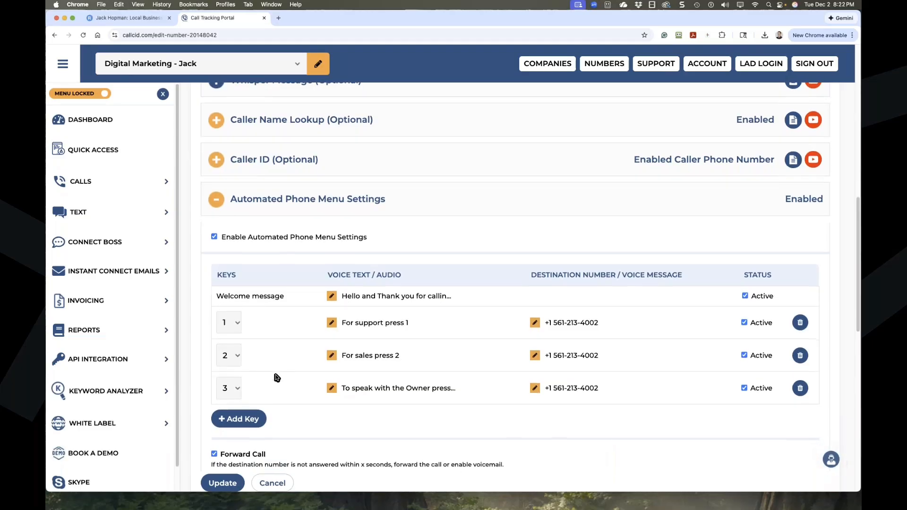
scroll(276, 377, down, 2)
scroll(277, 378, down, 10)
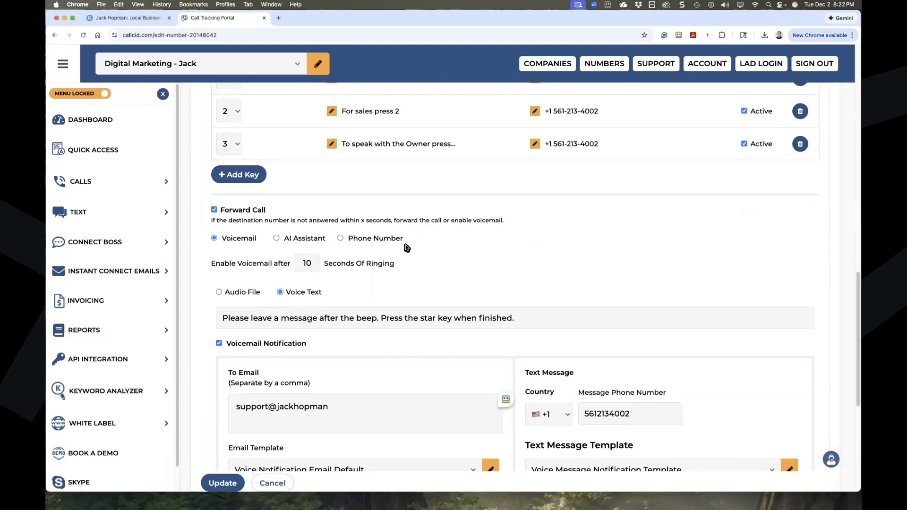
scroll(428, 257, up, 4)
scroll(344, 315, down, 4)
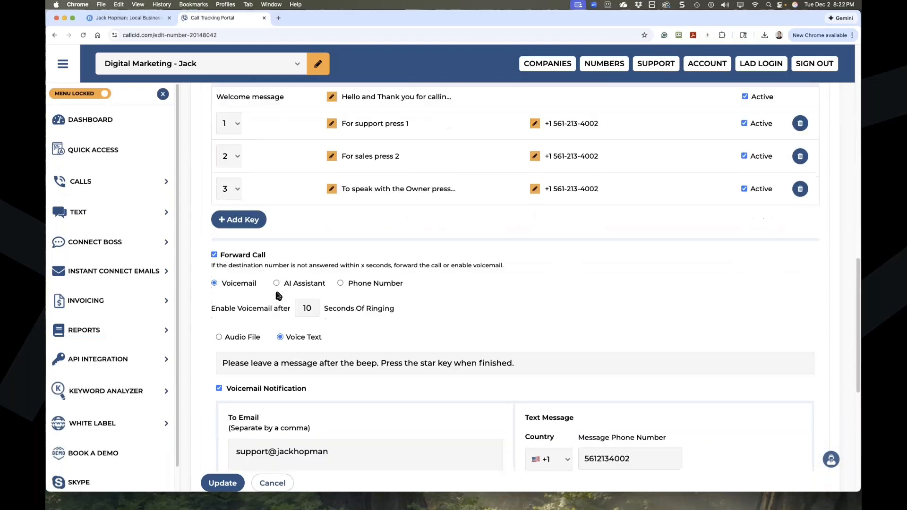
click(276, 283)
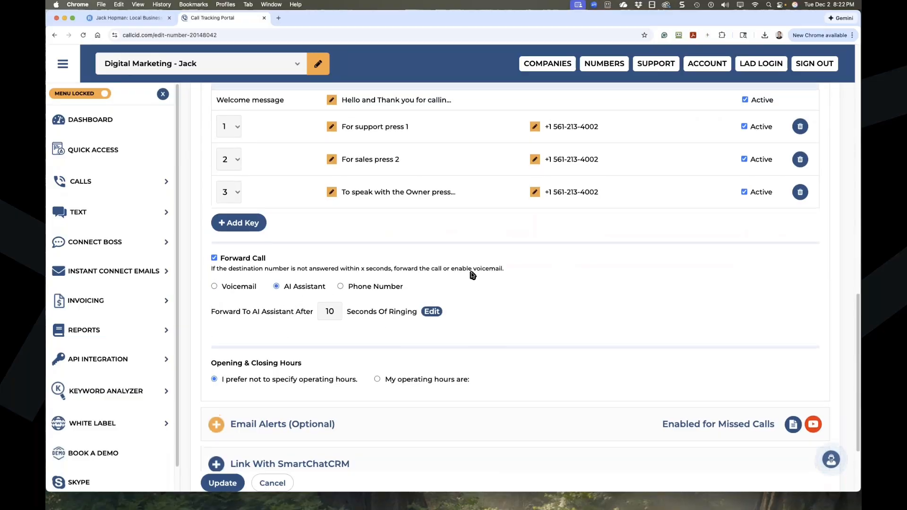
scroll(534, 274, up, 5)
scroll(443, 358, down, 5)
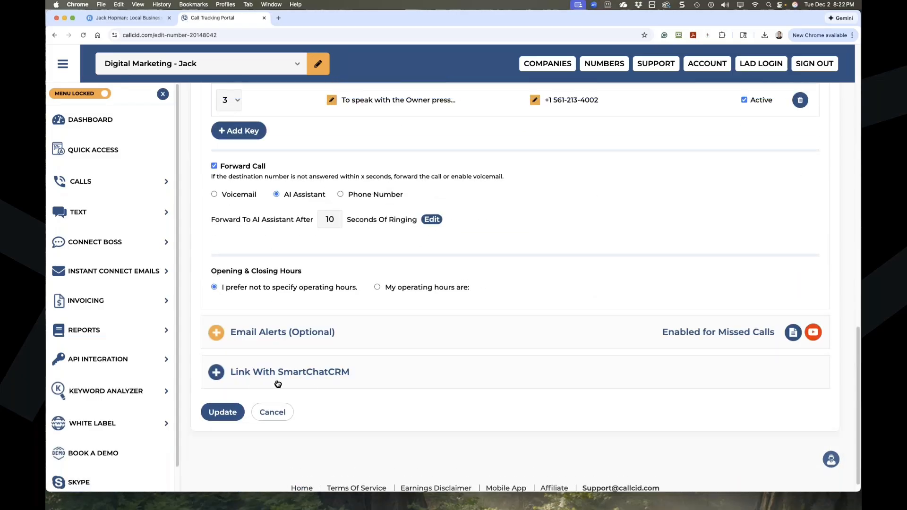
Check the Link With SmartChatCRM section, then save the number's configuration.
click(288, 373)
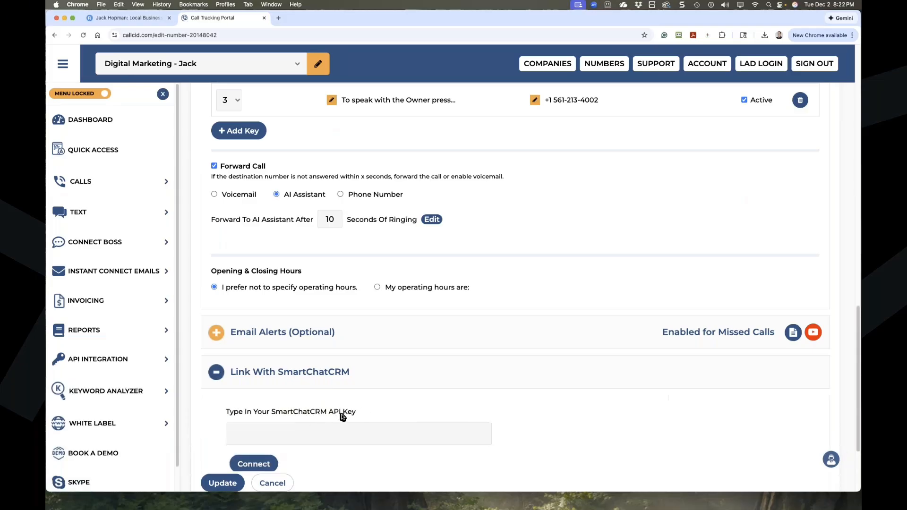
click(223, 373)
click(223, 483)
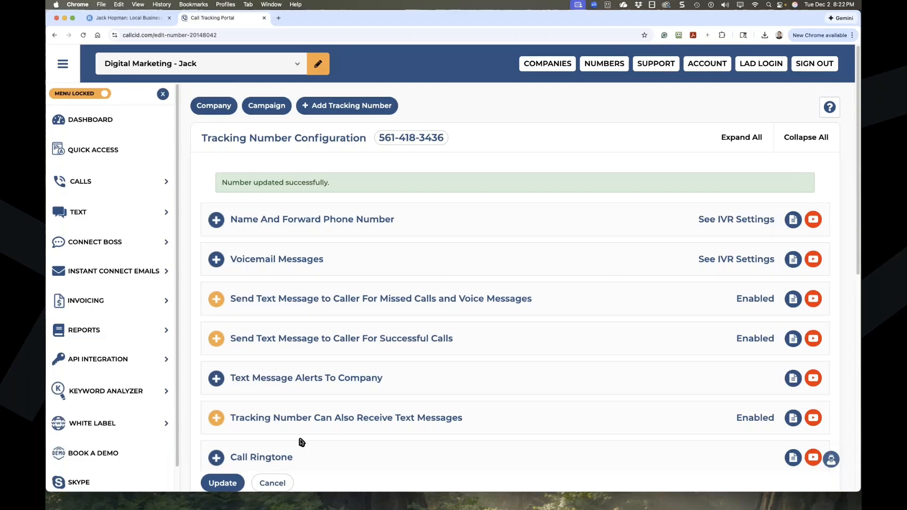
Expand the phone menu and inspect the key prompts and three destination numbers.
scroll(388, 359, down, 10)
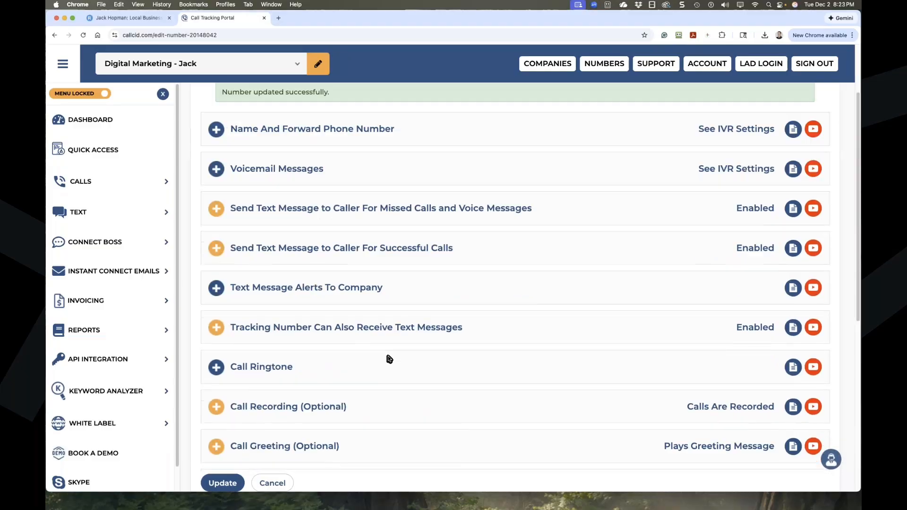
click(283, 276)
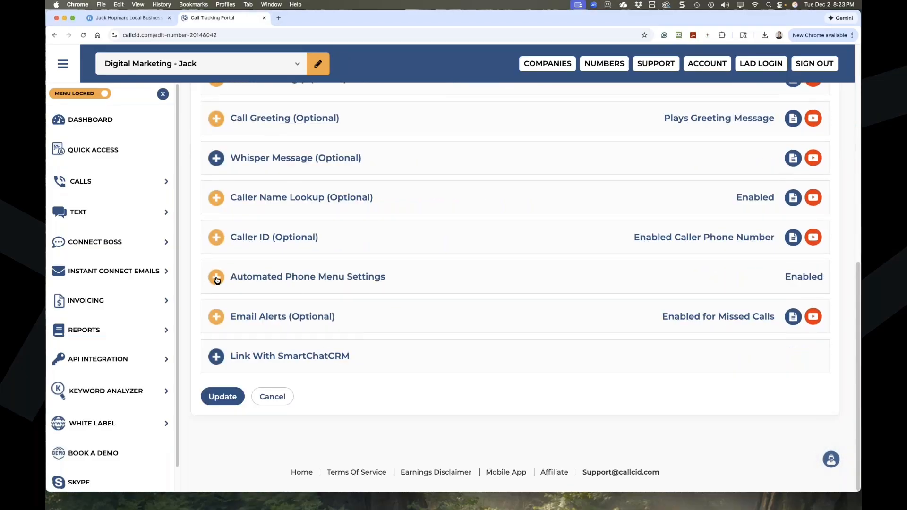
scroll(278, 374, down, 2)
scroll(279, 374, down, 1)
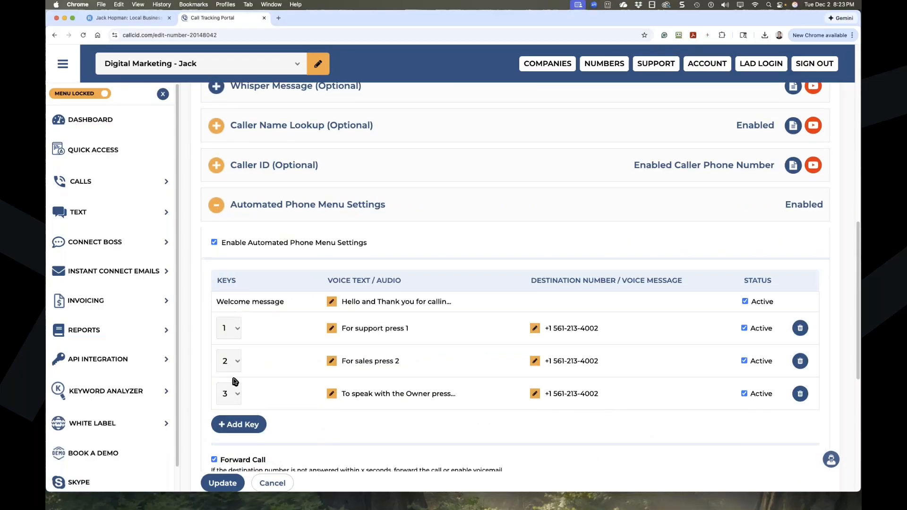
click(332, 361)
drag(302, 418, 221, 417)
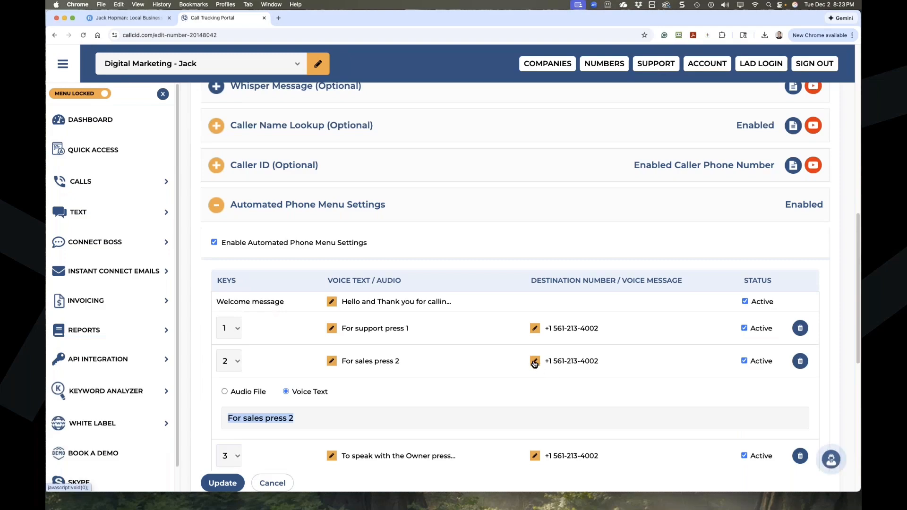
drag(602, 329, 548, 330)
drag(612, 360, 547, 363)
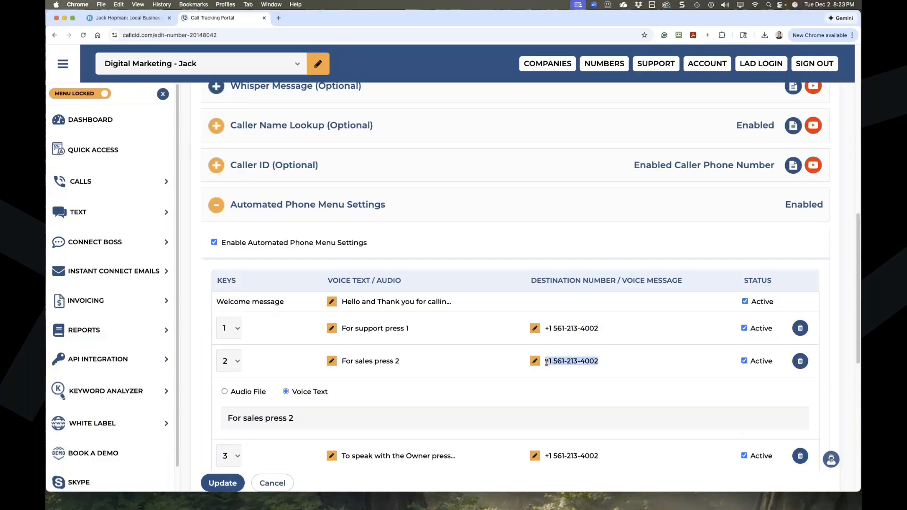
drag(603, 331, 549, 330)
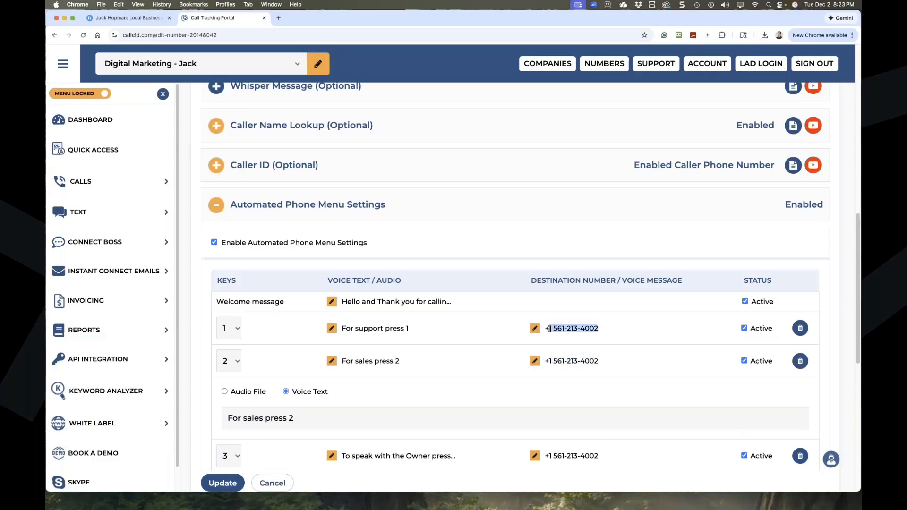
drag(603, 362, 546, 363)
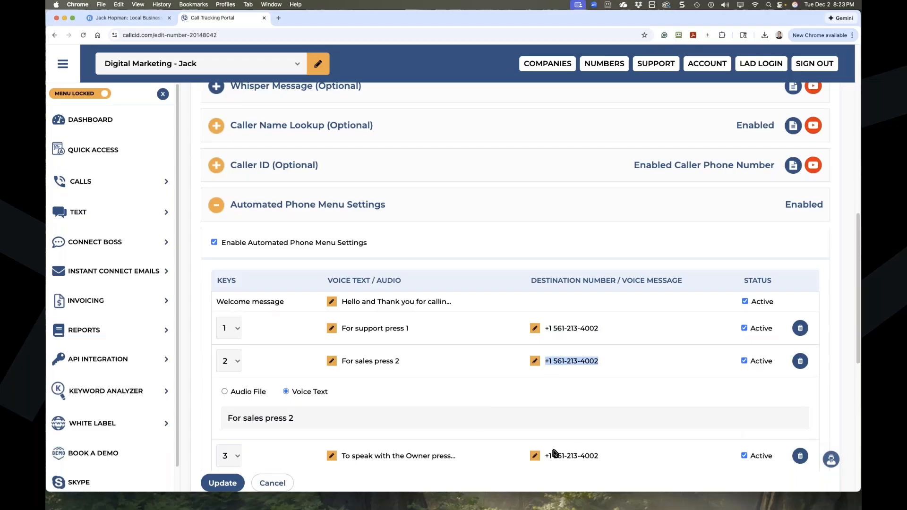
drag(553, 455, 613, 456)
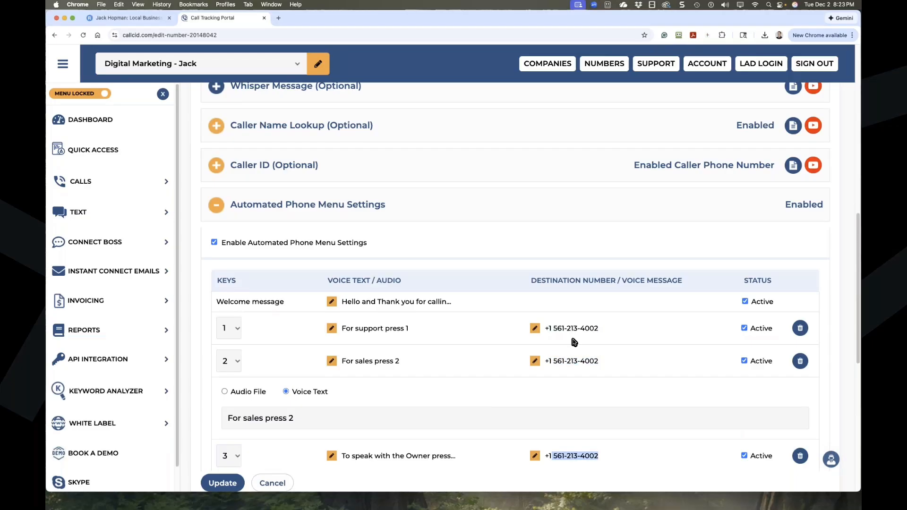
click(538, 328)
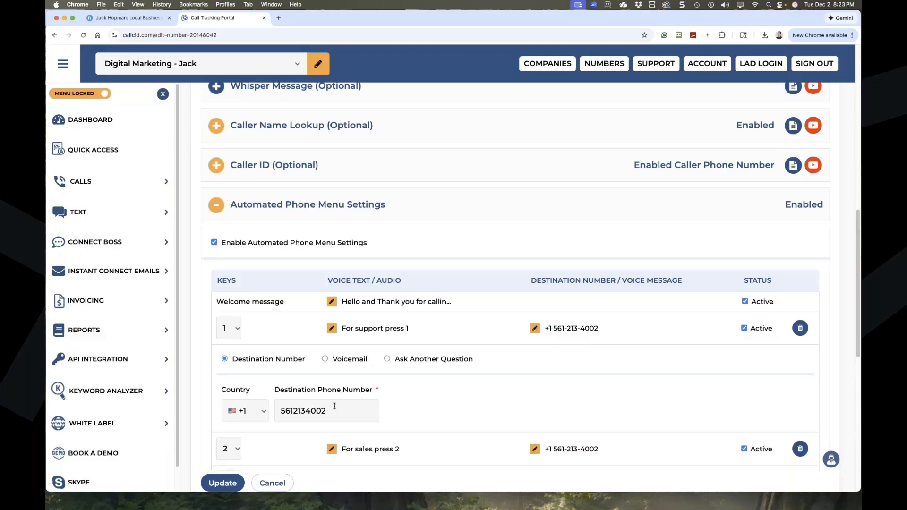
key(BackSpace)
text(1)
click(534, 329)
click(535, 394)
scroll(425, 406, down, 2)
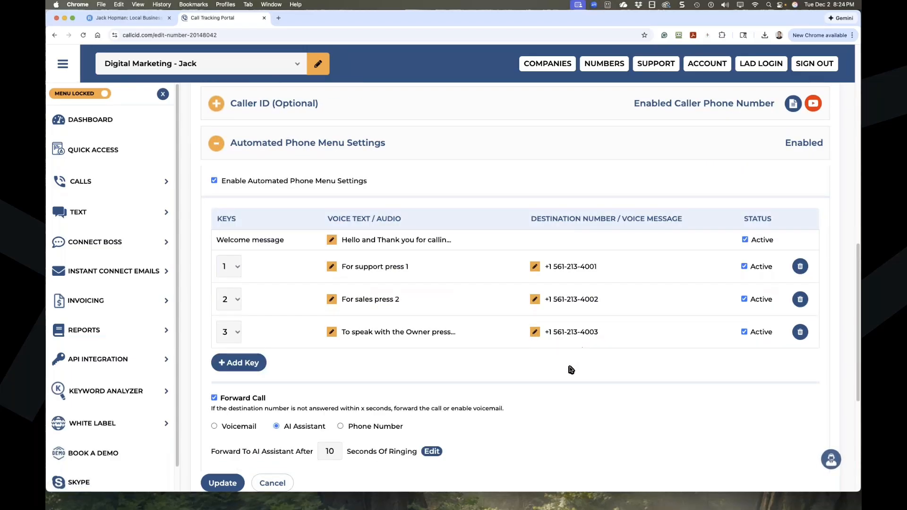
scroll(571, 370, down, 2)
Save the updated phone menu numbers and reopen Automated Phone Menu Settings.
click(222, 482)
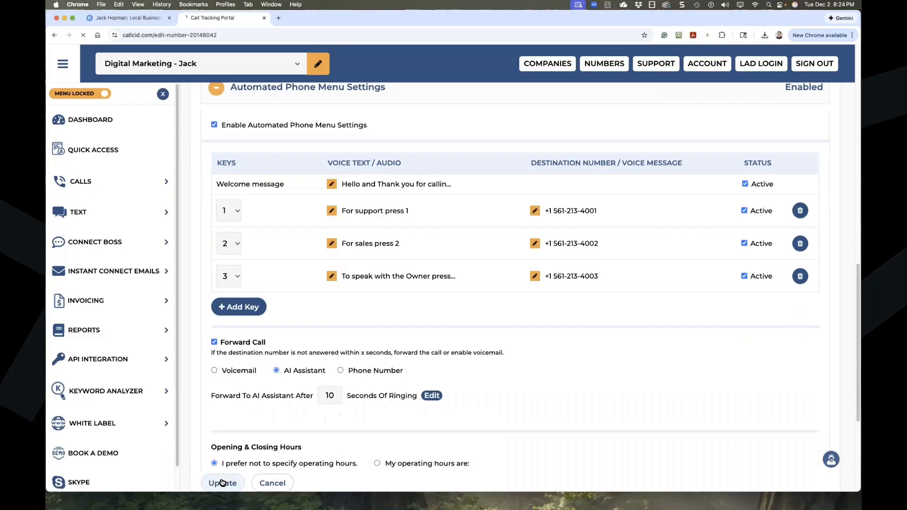
scroll(358, 438, down, 1)
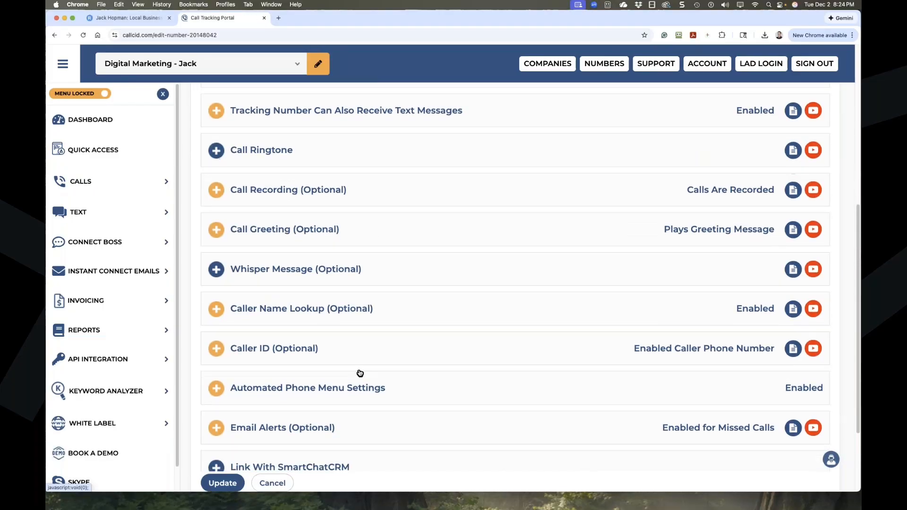
click(284, 388)
scroll(286, 395, down, 3)
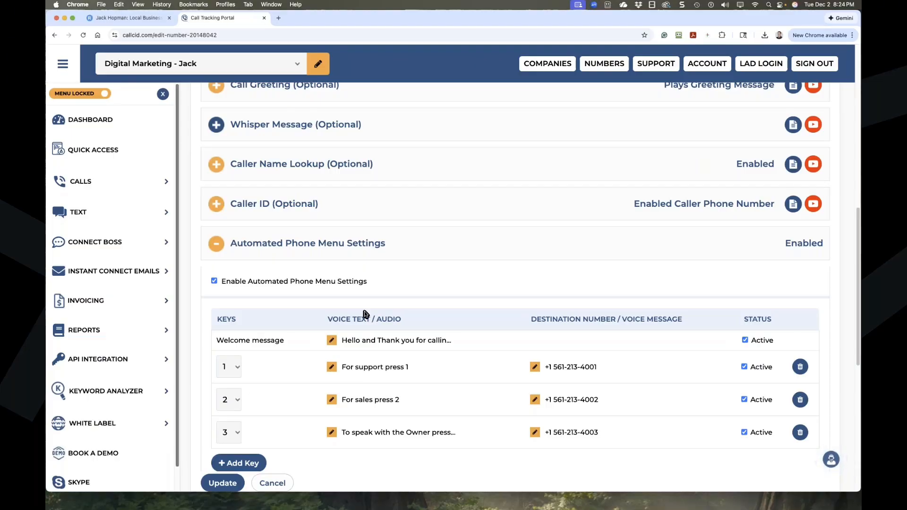
scroll(407, 333, down, 1)
scroll(407, 335, down, 5)
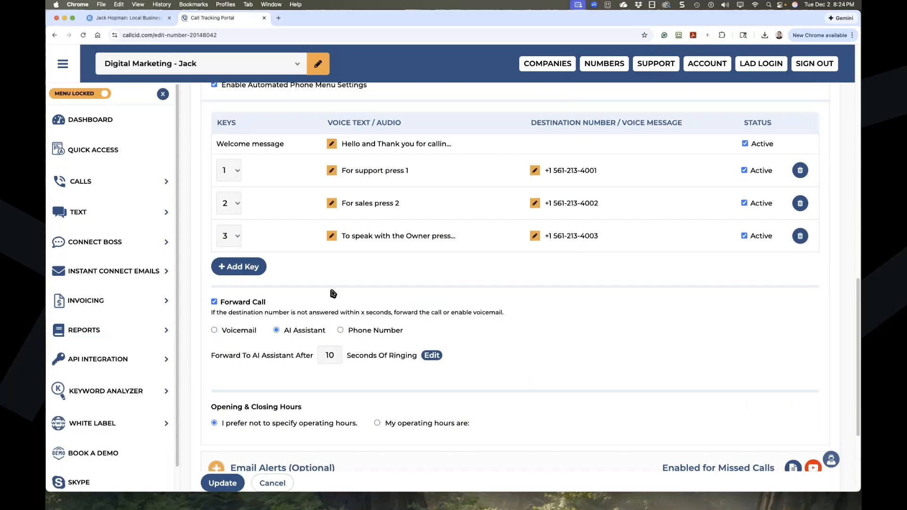
Try Voicemail for unanswered calls, then switch back to the AI Assistant.
click(214, 330)
scroll(298, 317, down, 3)
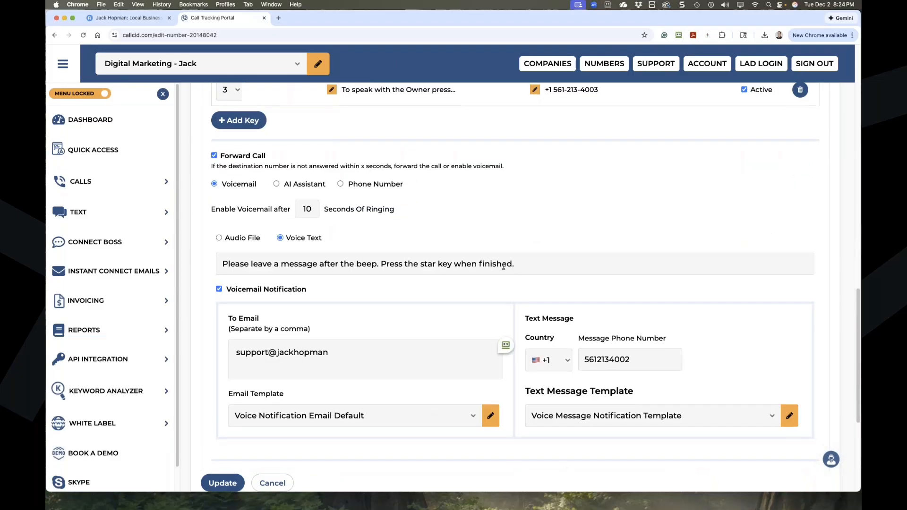
click(276, 184)
scroll(344, 298, up, 2)
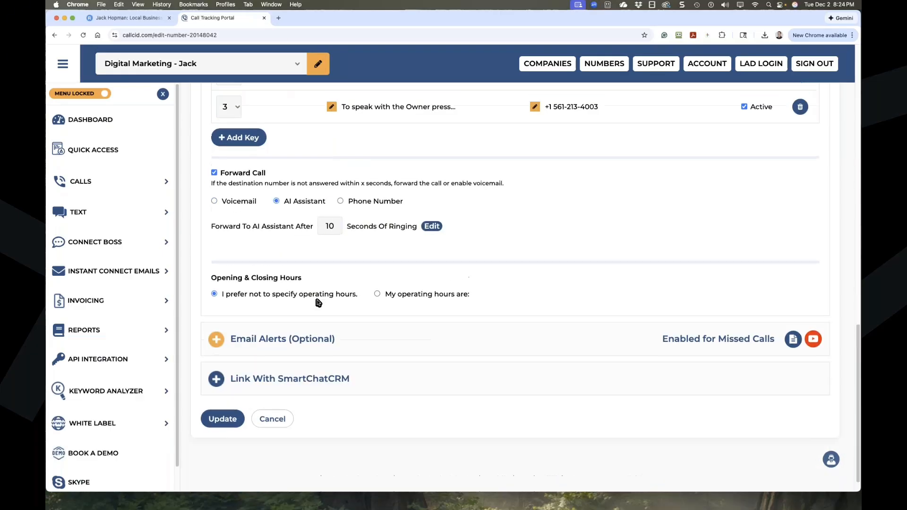
Try forwarding unanswered calls to a phone number and check key 2's destination.
scroll(417, 264, up, 4)
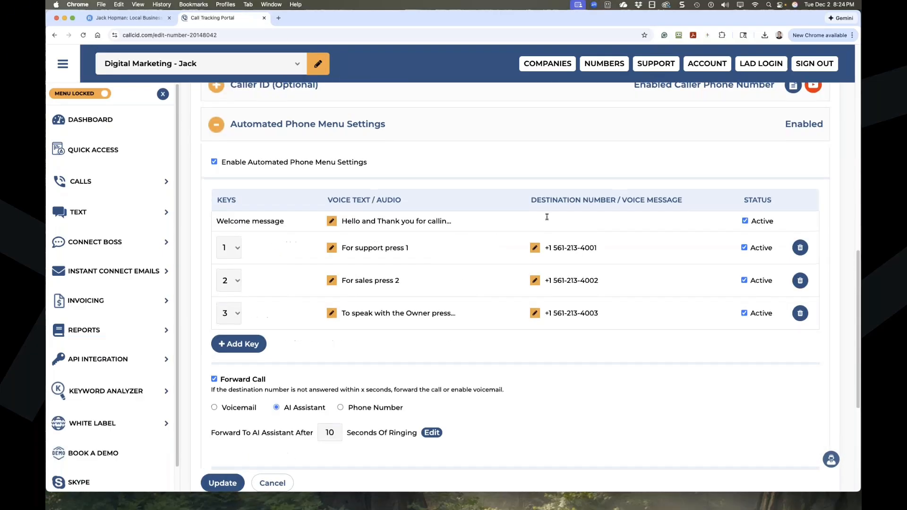
scroll(304, 407, down, 1)
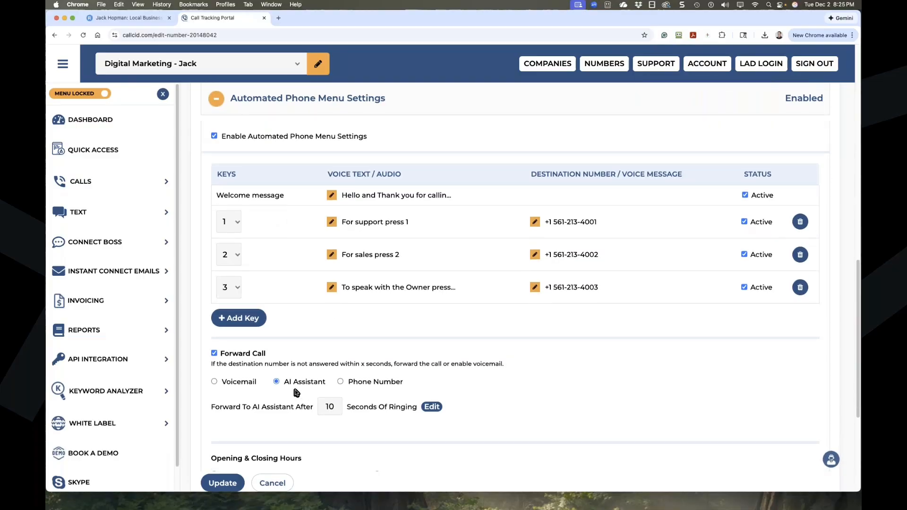
scroll(338, 378, down, 1)
click(340, 375)
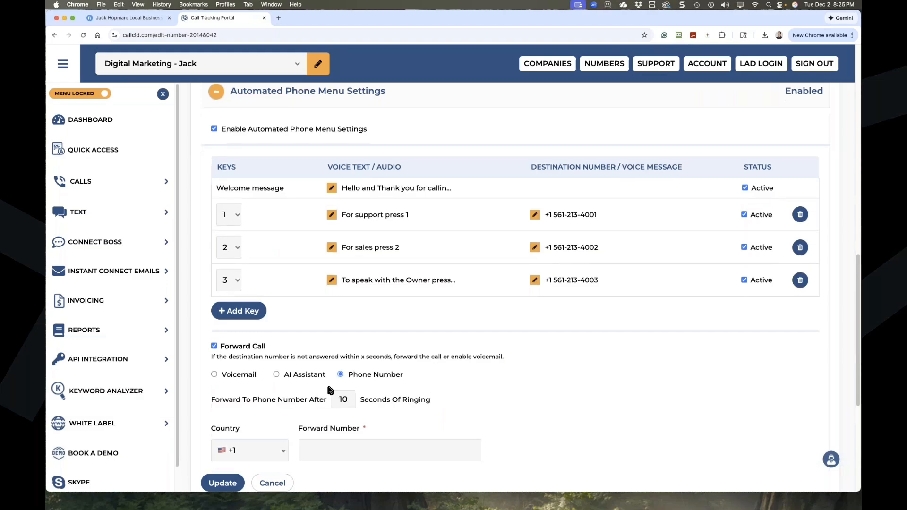
scroll(326, 392, down, 2)
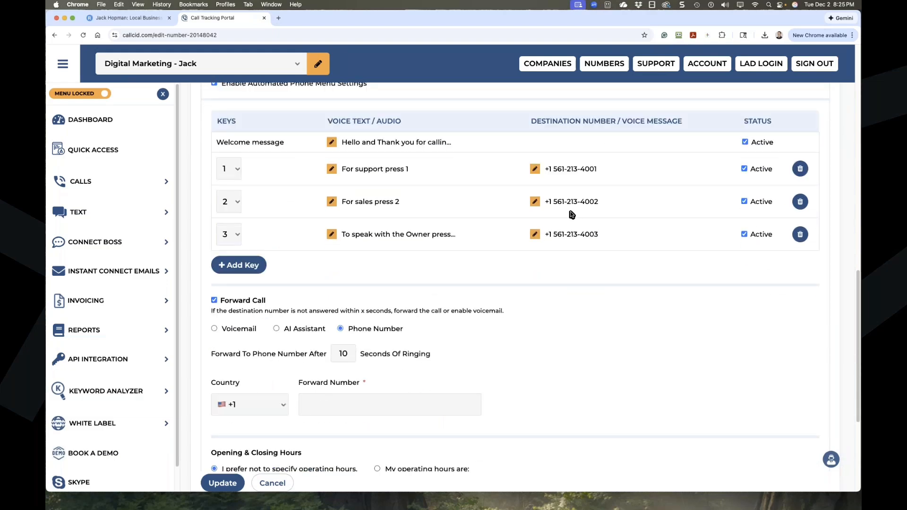
drag(596, 202, 544, 203)
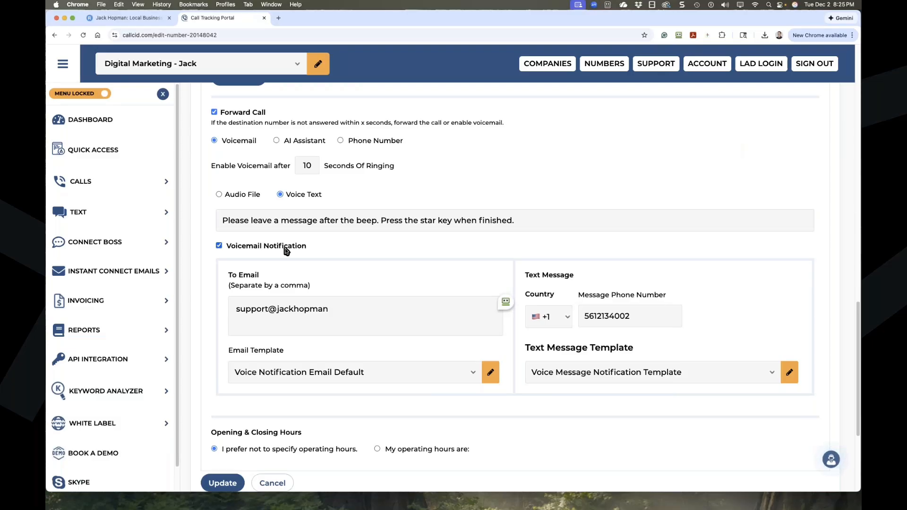
Choose 'I prefer not to specify operating hours' and update the settings.
scroll(326, 332, down, 3)
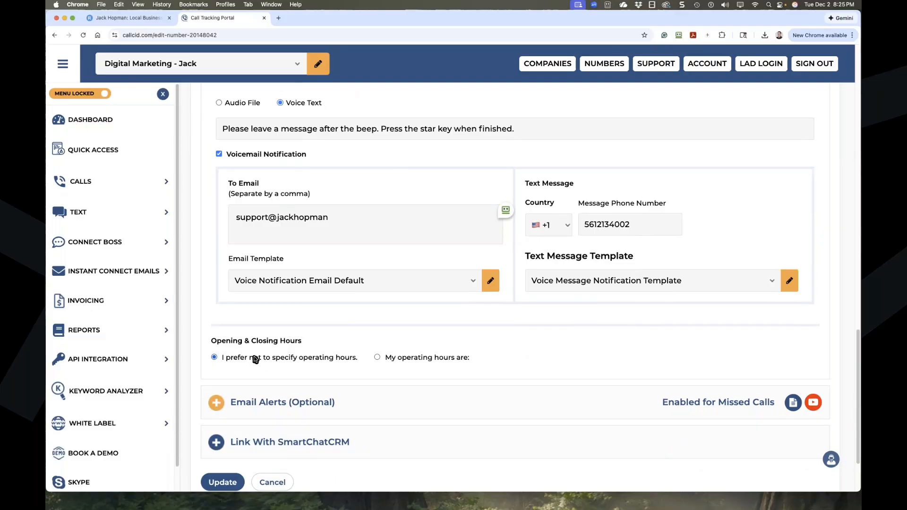
click(378, 359)
scroll(260, 318, down, 3)
scroll(259, 319, up, 2)
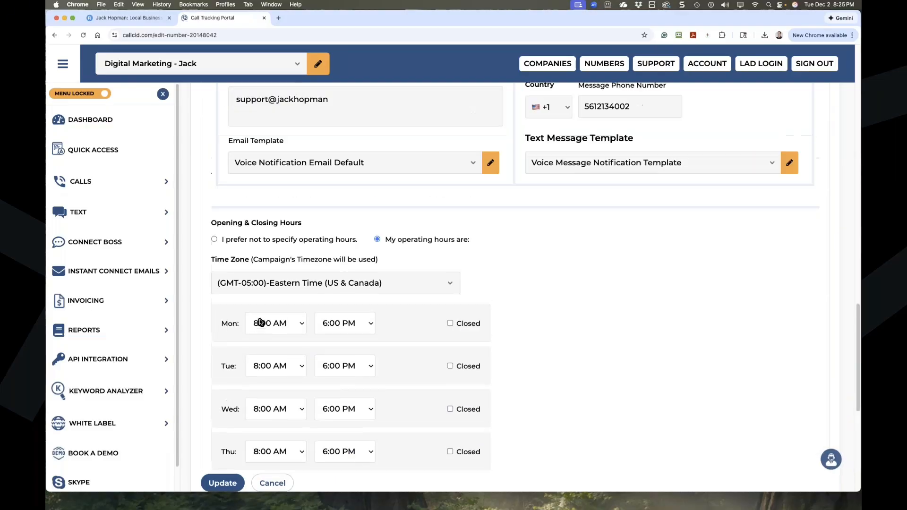
scroll(258, 319, down, 2)
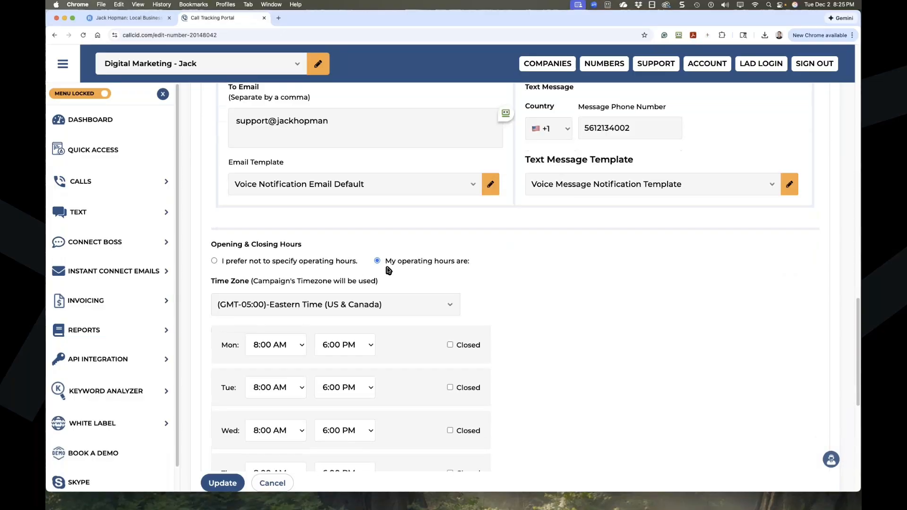
scroll(392, 346, down, 8)
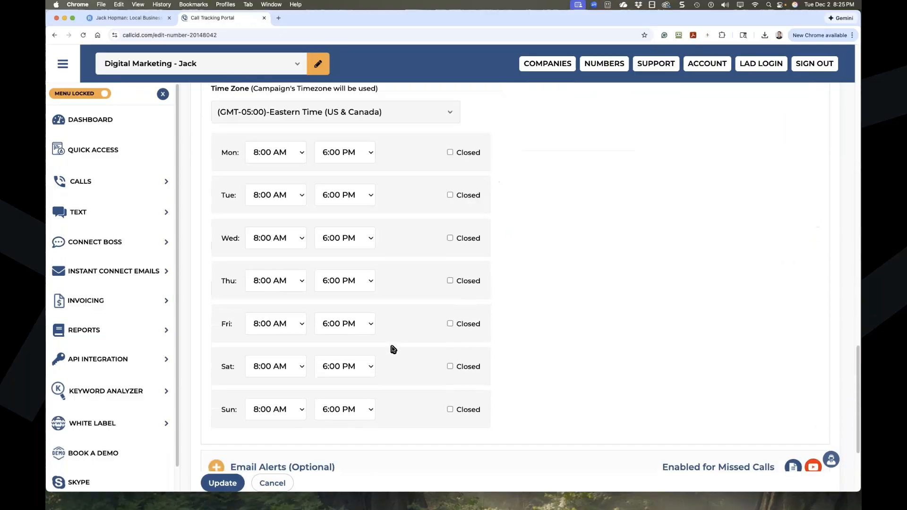
scroll(392, 348, up, 9)
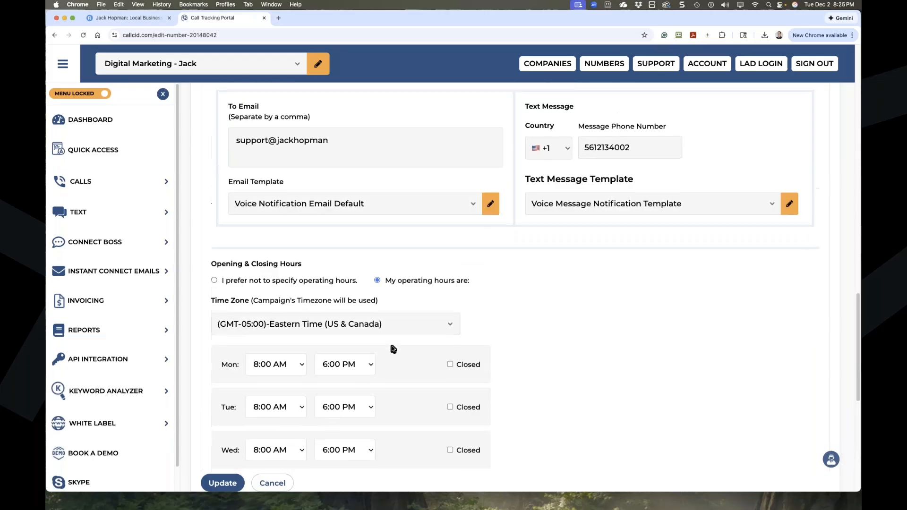
click(214, 280)
click(220, 461)
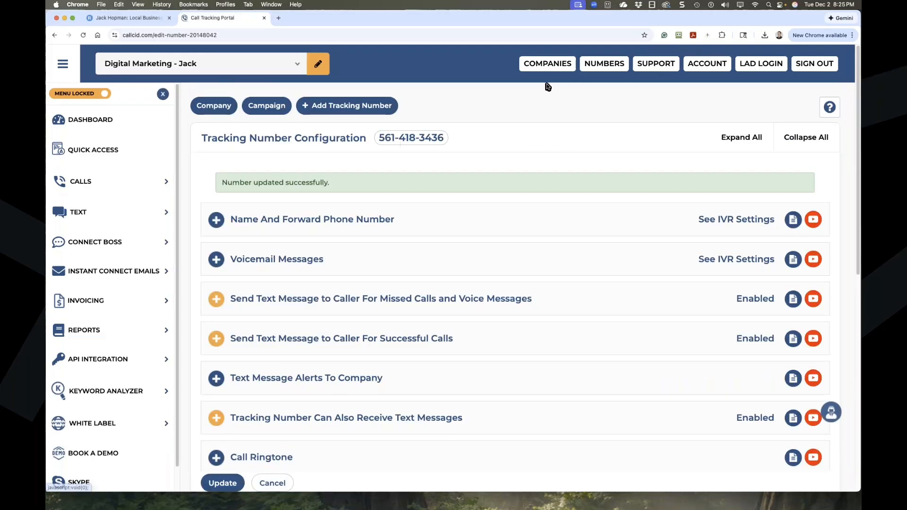
Turn on Enable Invoicing and review the email template, frequency and pay-per-lead options.
click(598, 68)
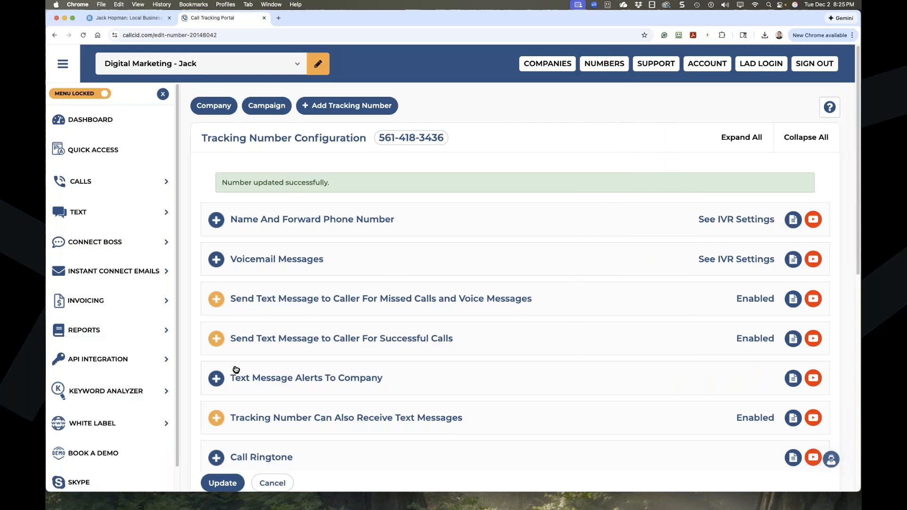
scroll(151, 359, down, 1)
click(106, 275)
click(85, 302)
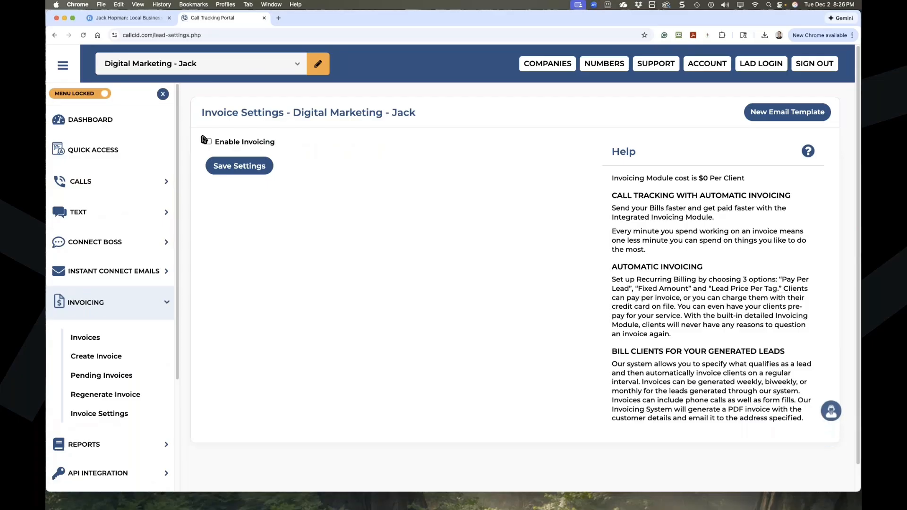
click(208, 141)
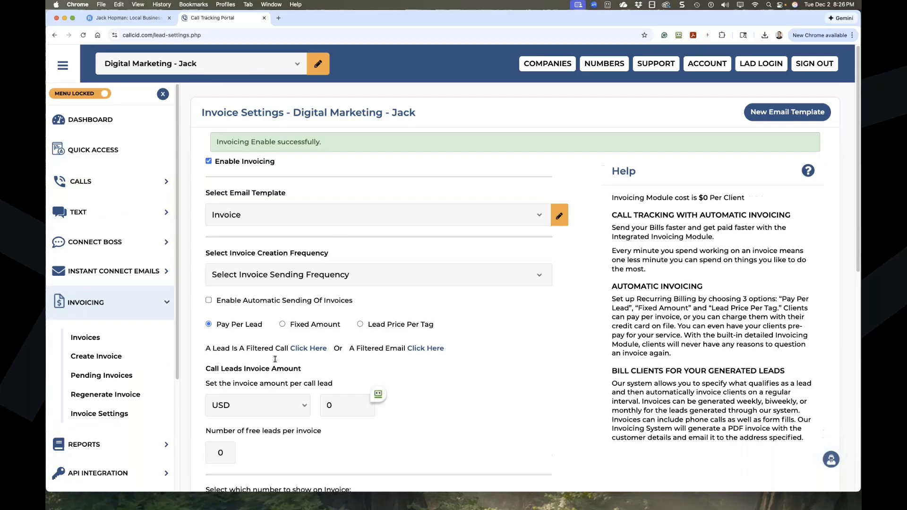
scroll(243, 334, down, 5)
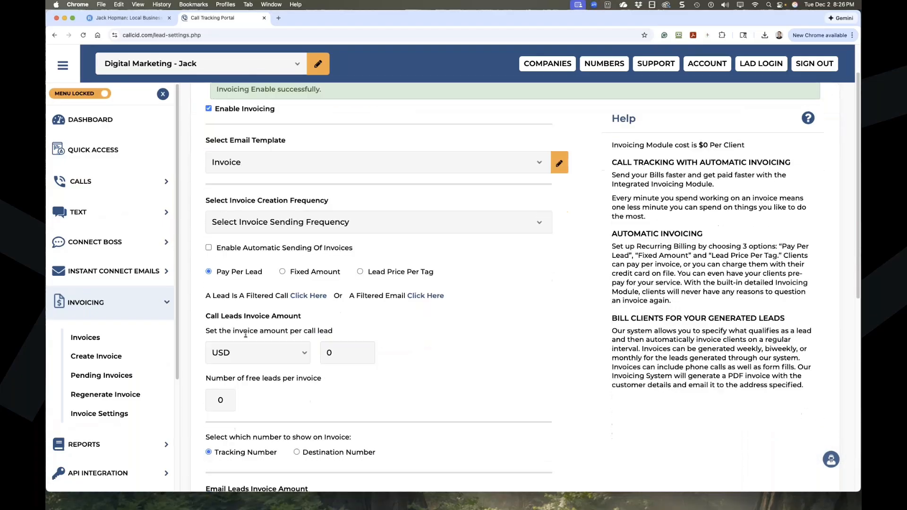
scroll(435, 413, down, 2)
scroll(435, 413, up, 3)
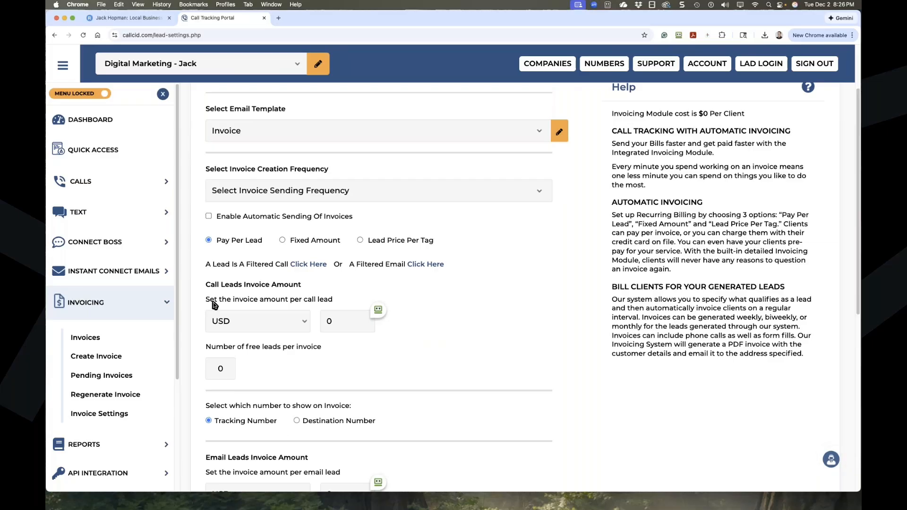
click(145, 191)
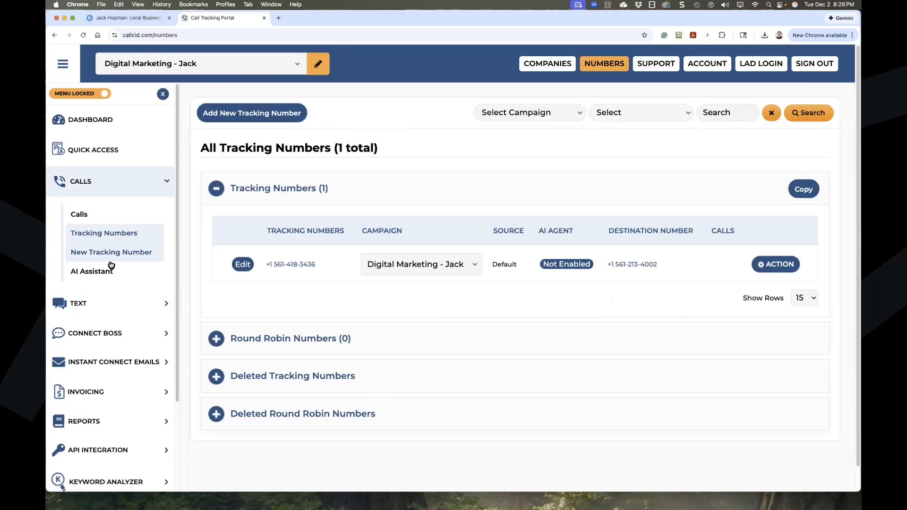
Start a new AI Tracking Number from the AI Assistant list and open the tracking number picker.
click(85, 271)
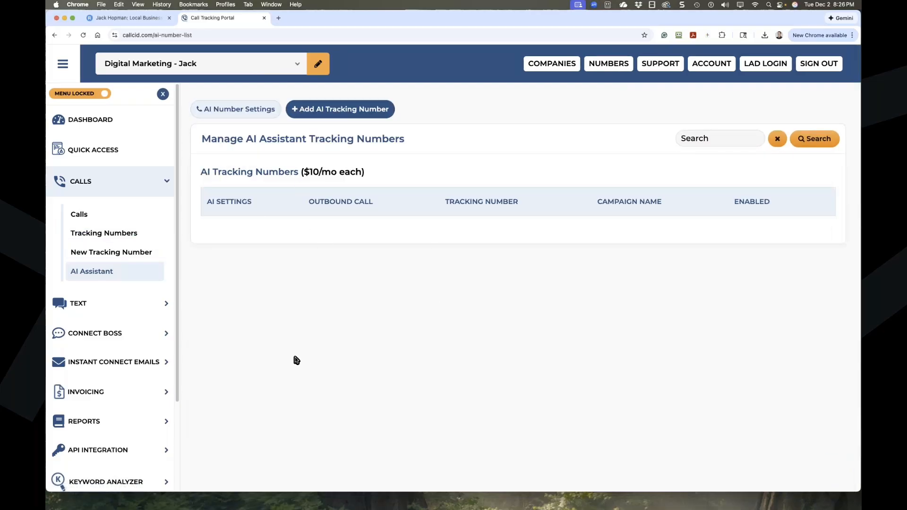
click(348, 109)
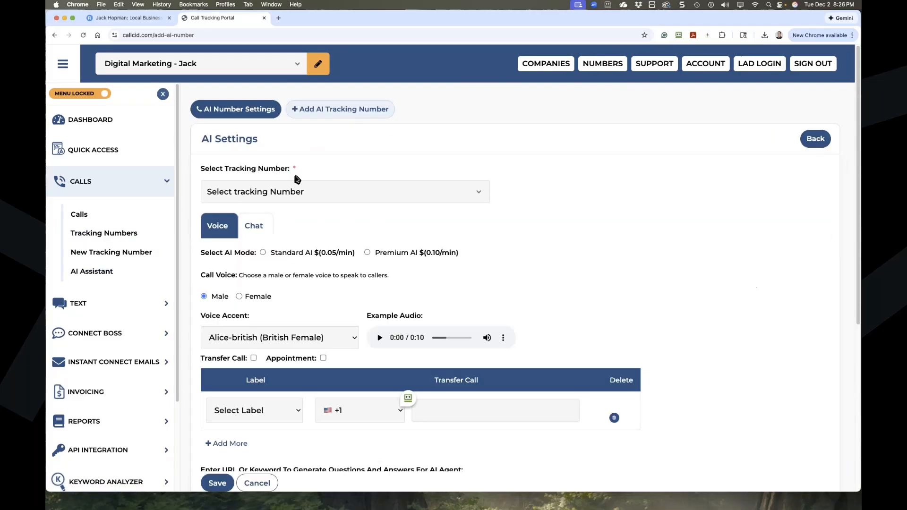
click(292, 191)
click(283, 206)
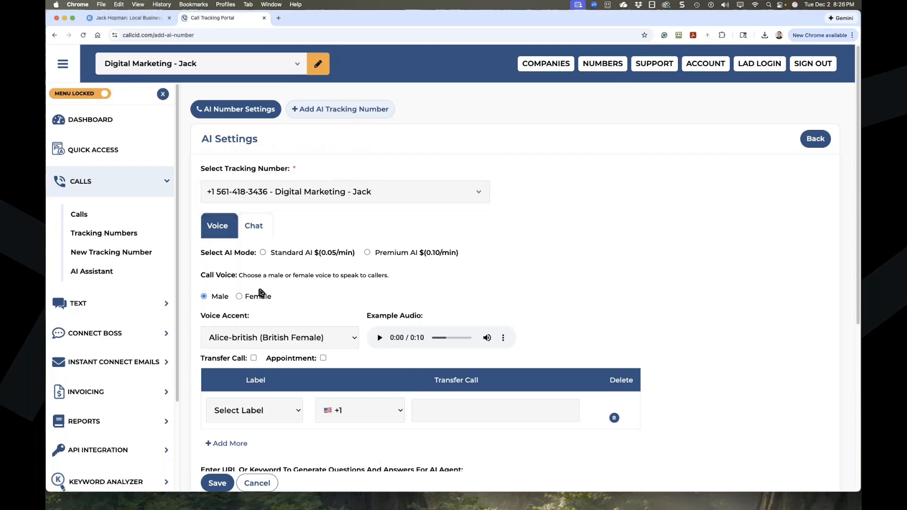
scroll(261, 292, down, 3)
scroll(261, 292, up, 3)
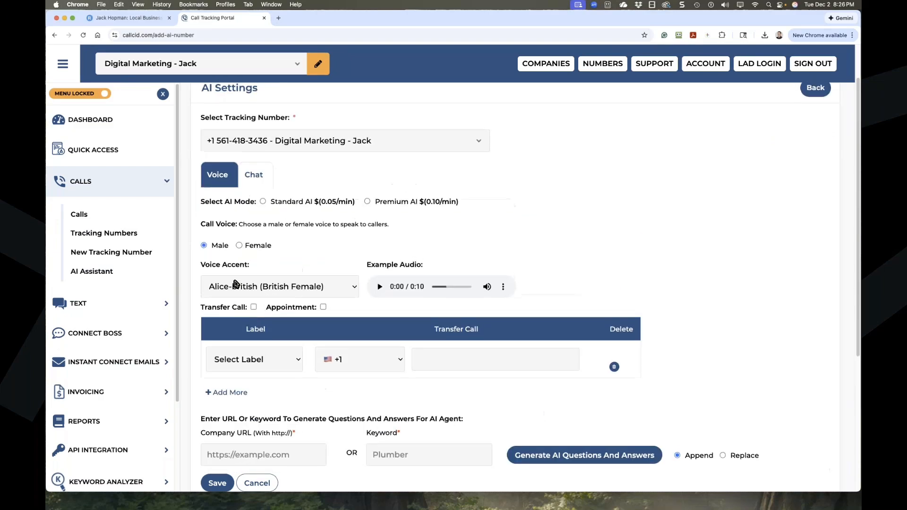
click(366, 202)
click(263, 202)
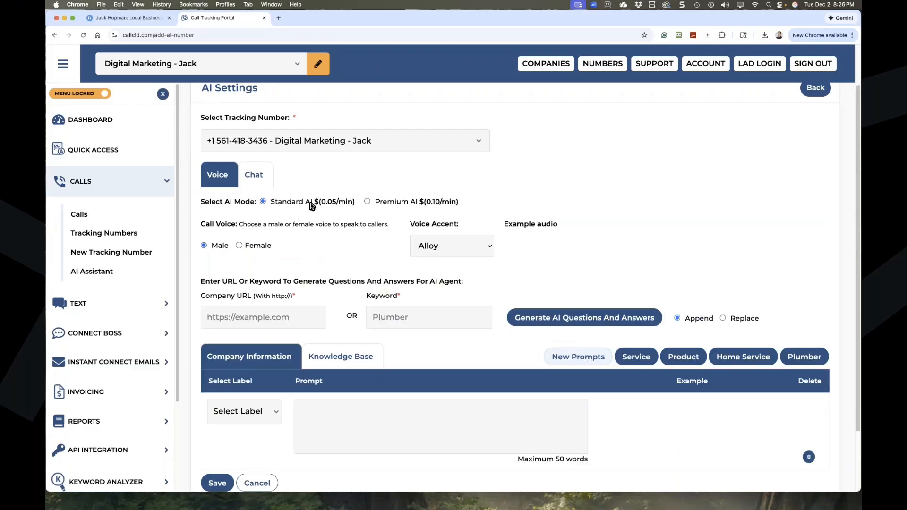
click(367, 201)
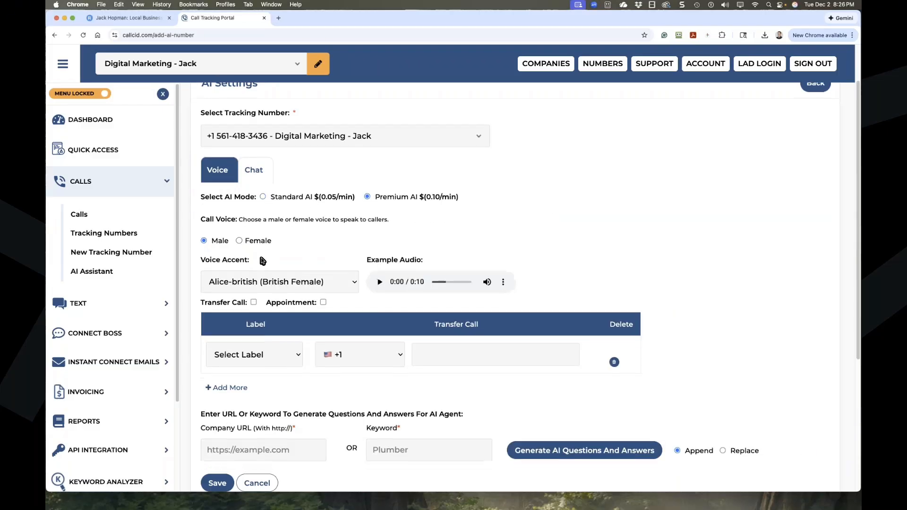
Turn off Transfer Call, leave Appointment off, and place the cursor in the empty Prompt box.
scroll(263, 261, down, 2)
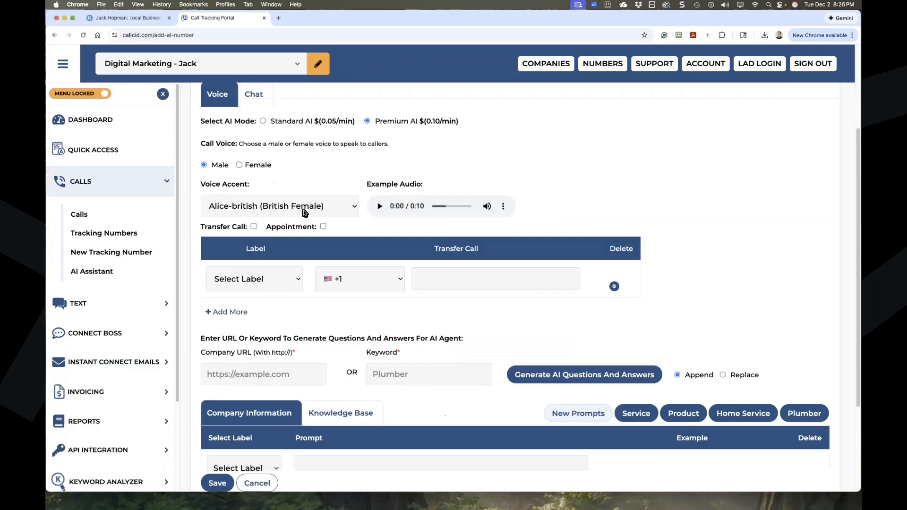
click(254, 227)
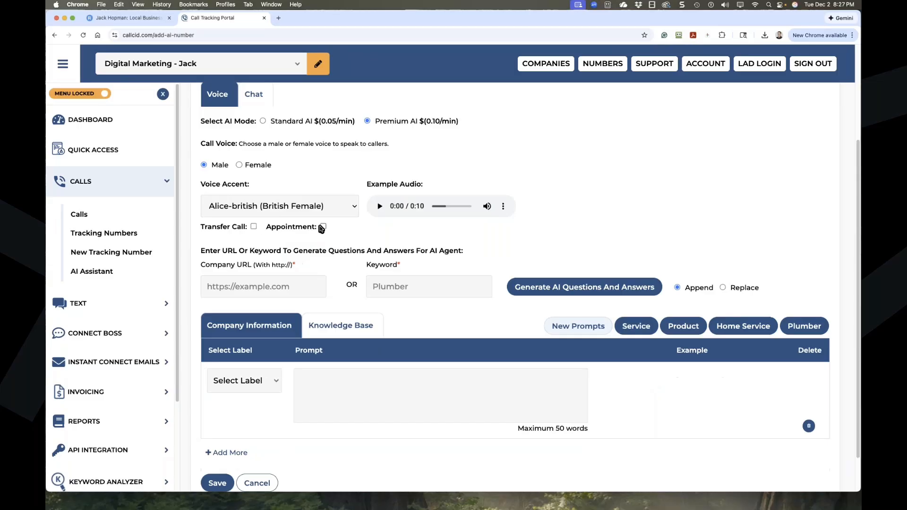
click(323, 226)
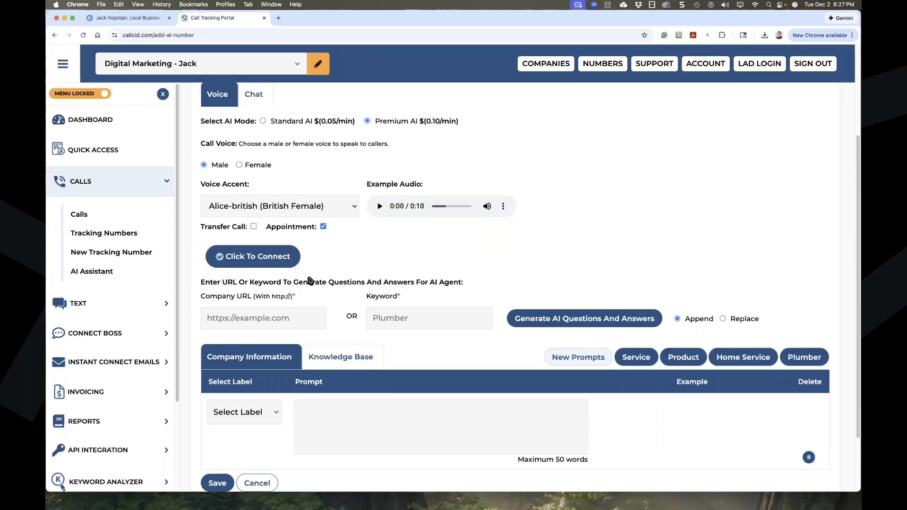
click(323, 226)
scroll(338, 369, down, 2)
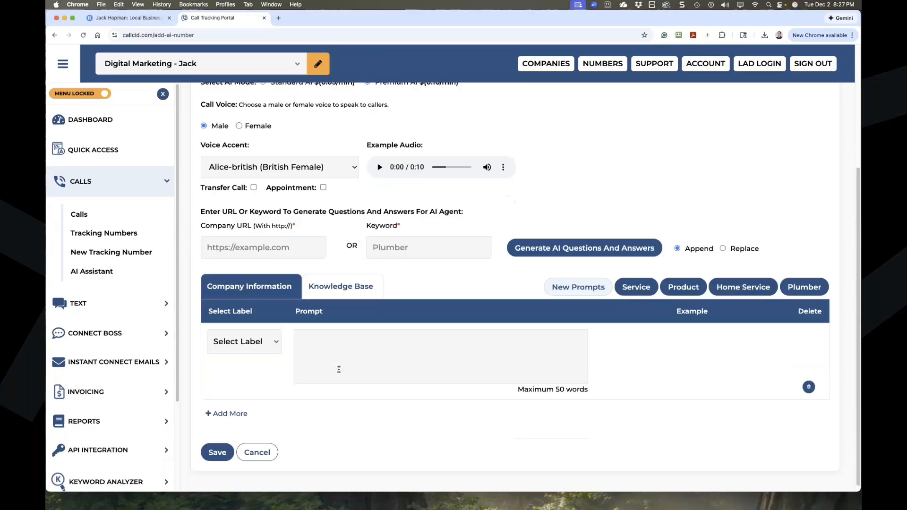
click(310, 345)
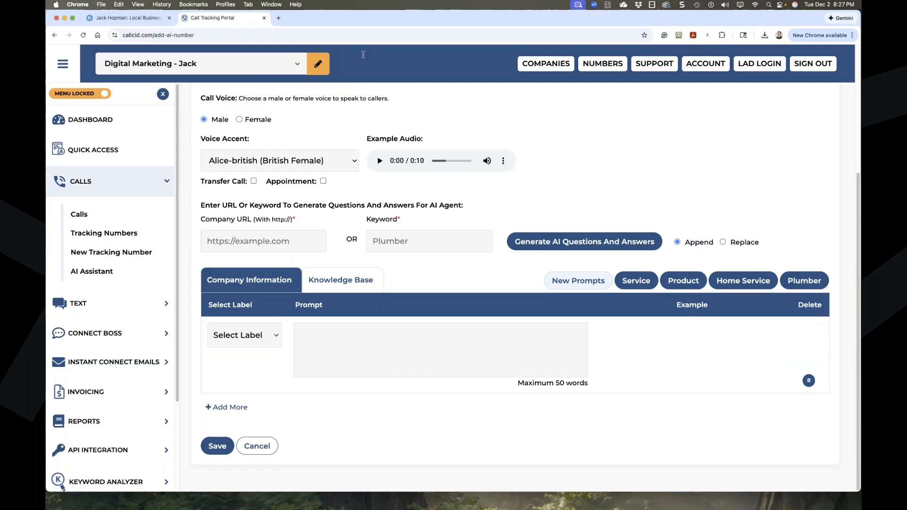
Load jackhopman.com in a new tab and paste its address into the Company URL field.
click(279, 18)
text(jackhopman.com)
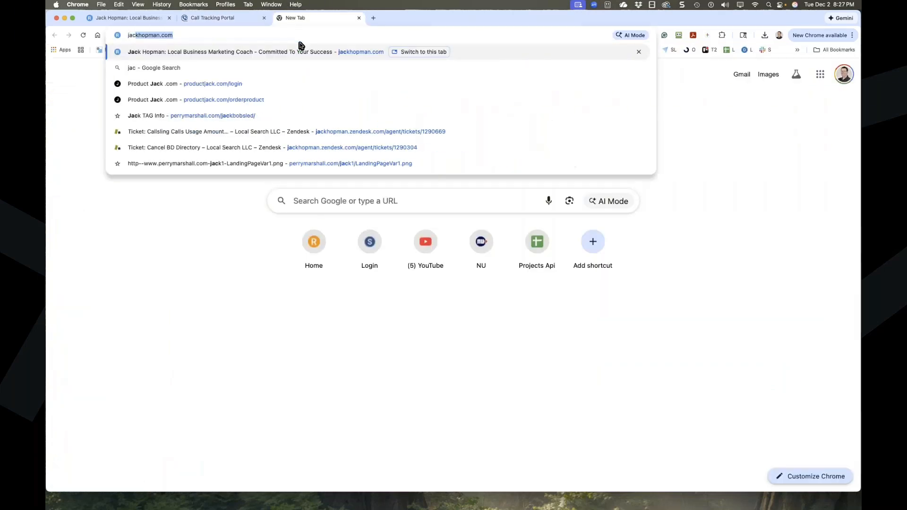
key(Return)
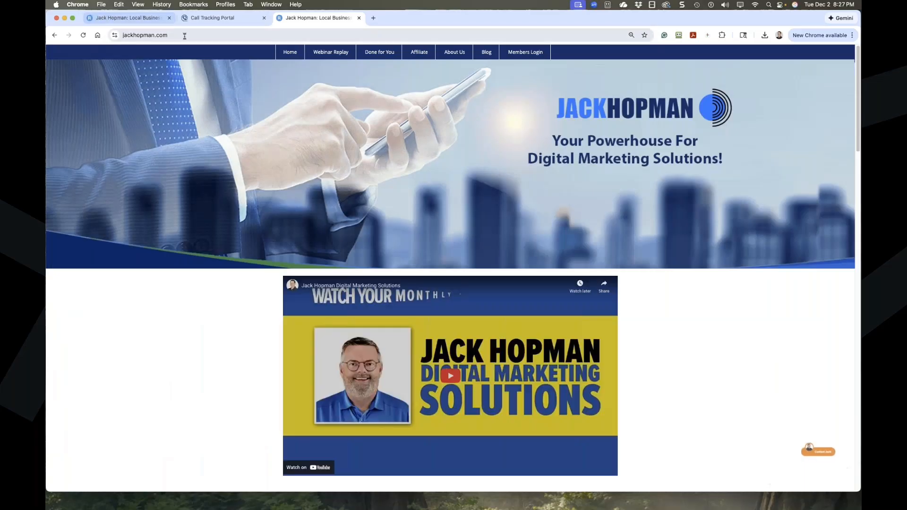
drag(199, 34, 95, 27)
key(cmd+c)
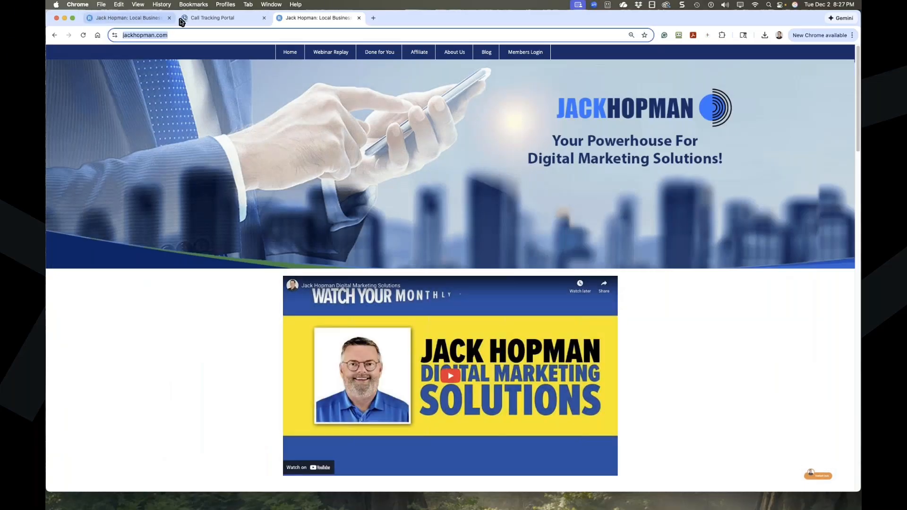
click(203, 18)
click(259, 240)
key(cmd+v)
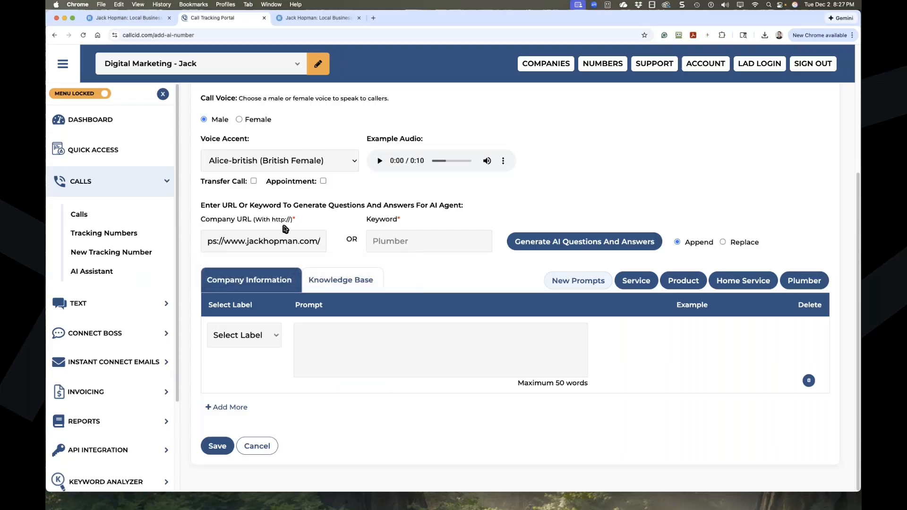
Log into Rapify in a new tab using a saved account.
click(373, 18)
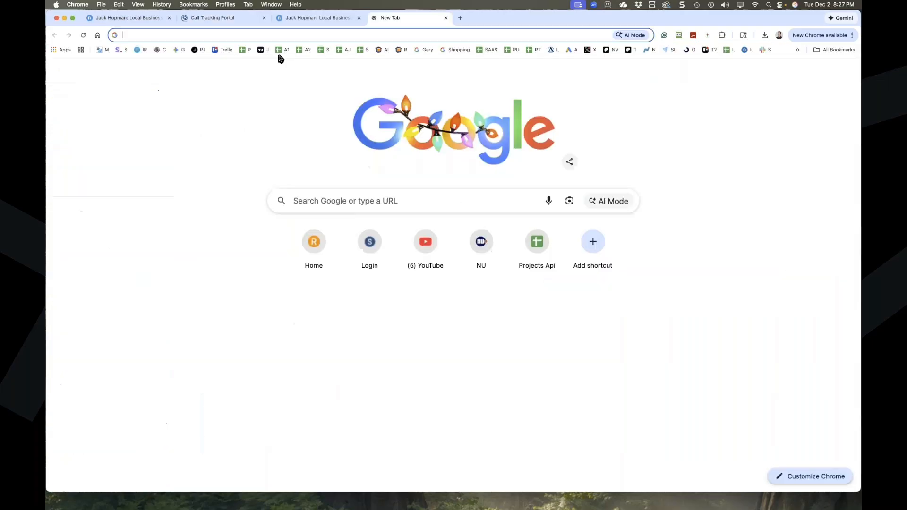
text(ra)
key(Return)
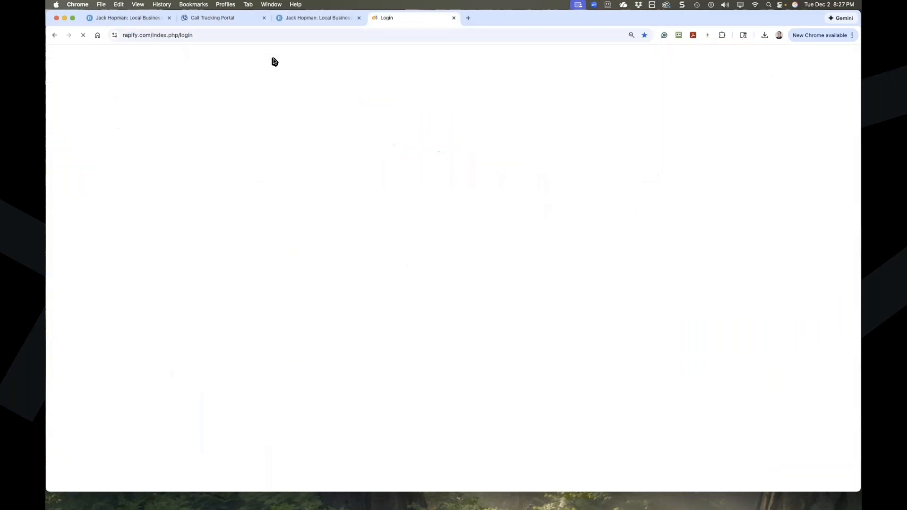
click(572, 234)
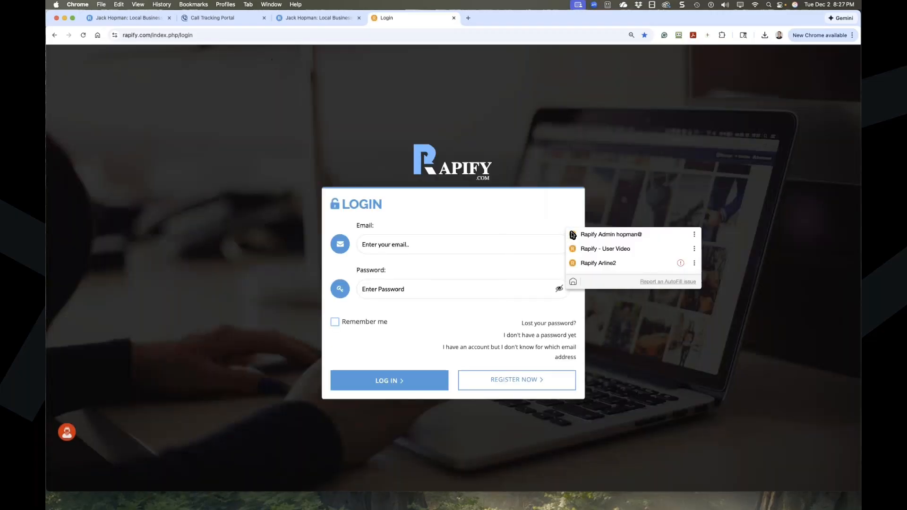
click(595, 234)
key(Return)
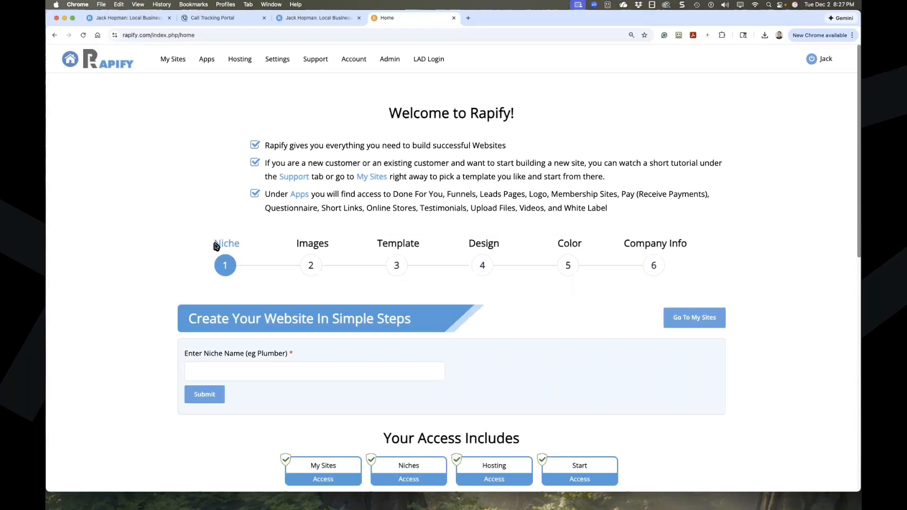
Preview the Digital Marketing template from My Sites > New Site and copy its URL.
click(170, 64)
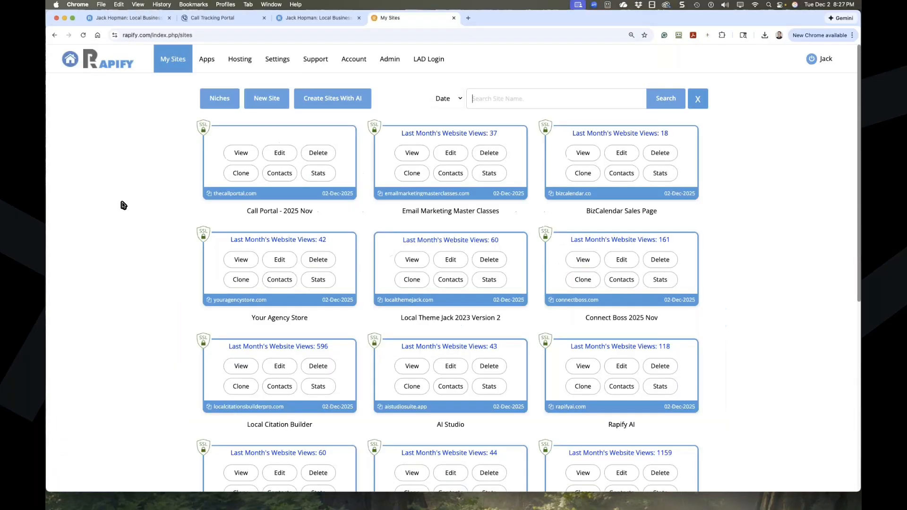
click(264, 105)
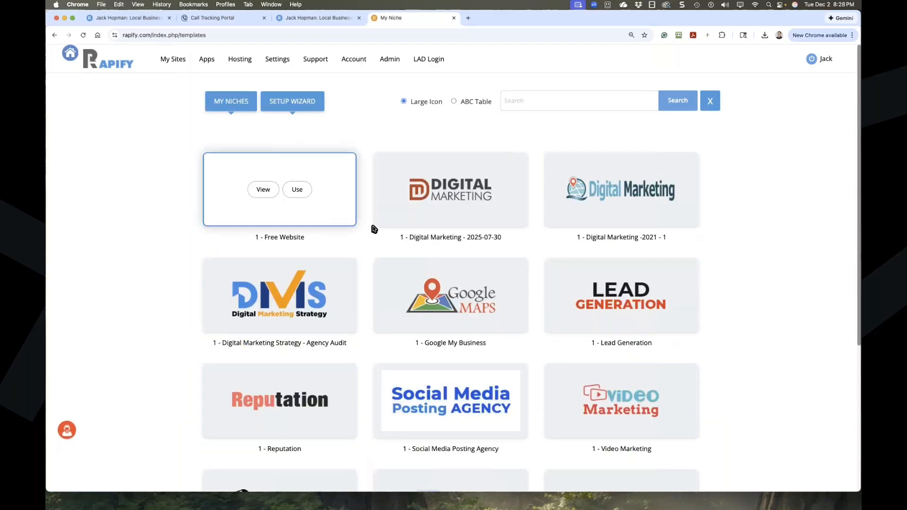
click(432, 190)
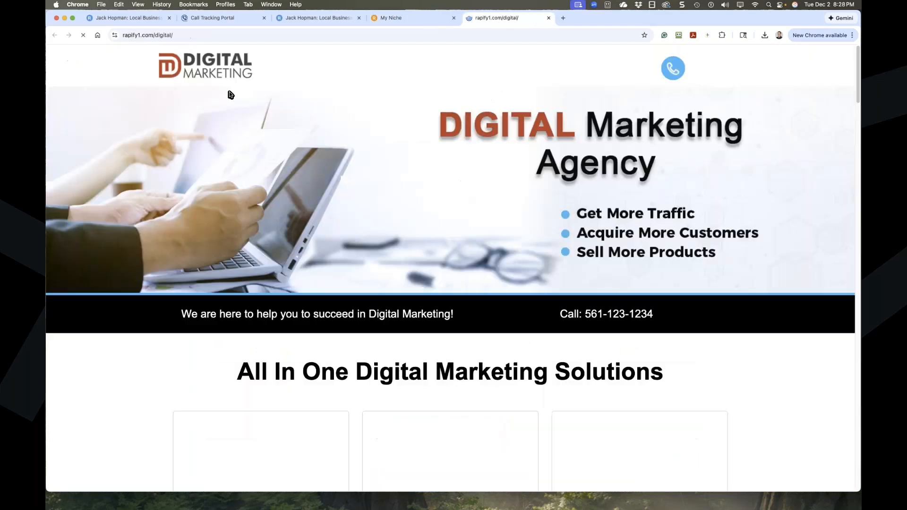
click(103, 30)
key(super+c)
Clear the old jackhopman.com address from the Company URL field.
click(212, 18)
drag(306, 242, 195, 244)
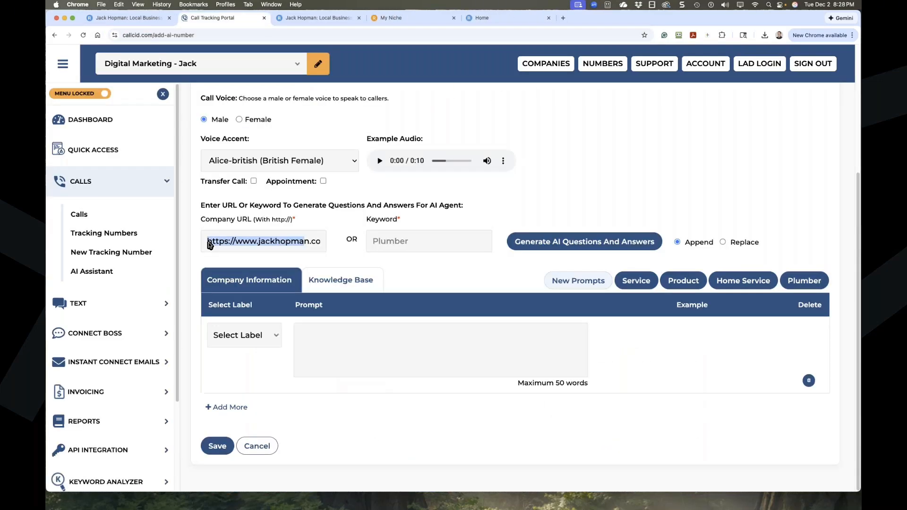
key(Delete)
key(Delete)
key(Delete)
key(Delete)
key(Delete)
key(Delete)
key(Delete)
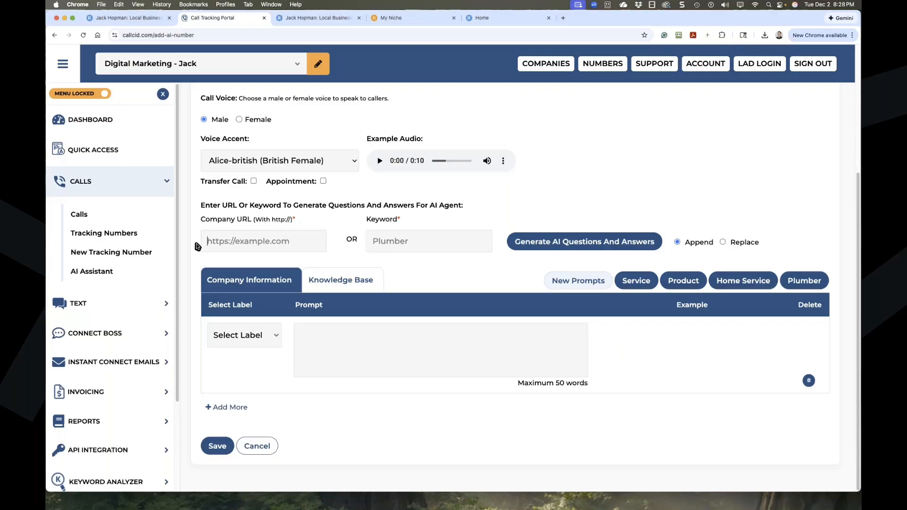
Paste rapify1.com/digital/ as Company URL, generate AI Q&As, enable Knowledge Base, and save.
key(super+v)
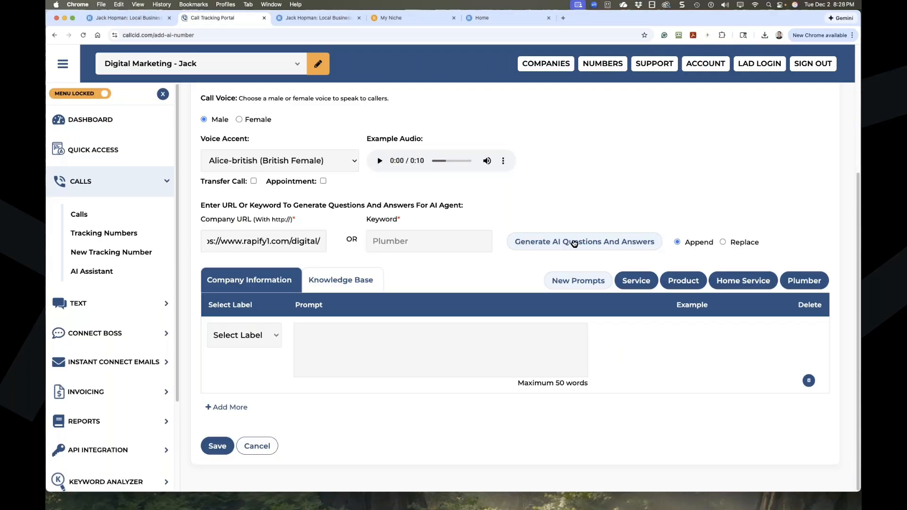
click(593, 242)
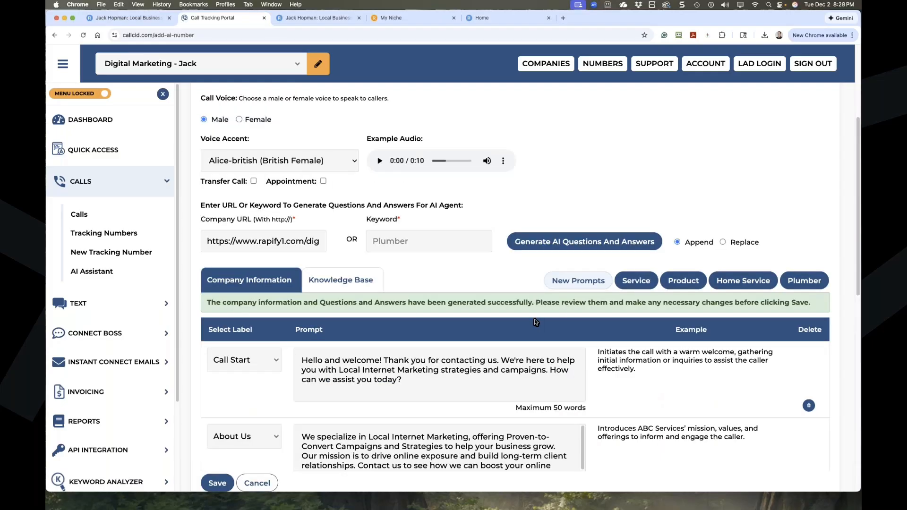
scroll(535, 319, down, 4)
scroll(534, 319, up, 5)
click(334, 362)
scroll(348, 401, down, 10)
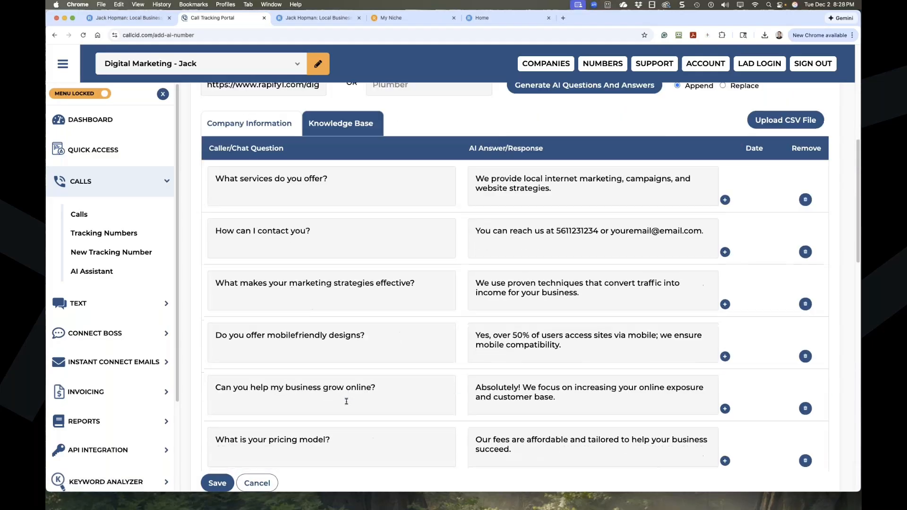
click(222, 483)
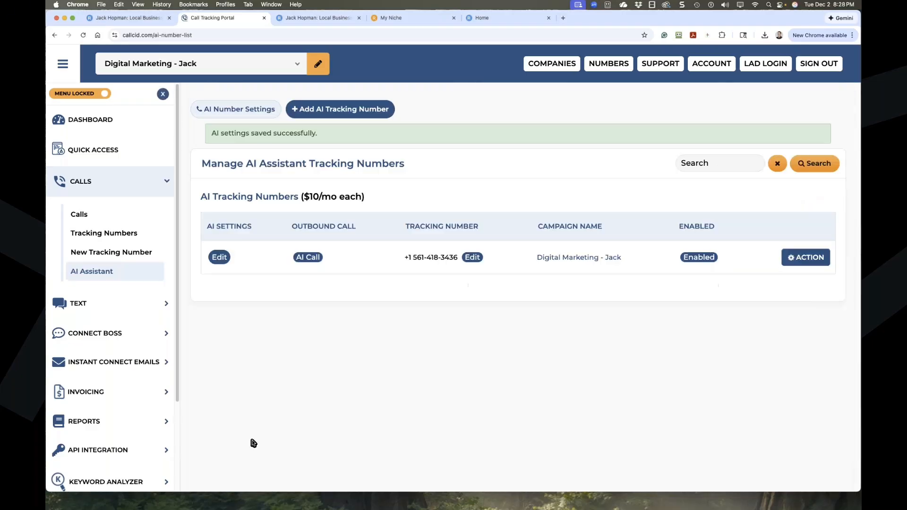
Reopen the saved AI settings to review the Call Start prompt and Knowledge Base questions.
click(217, 257)
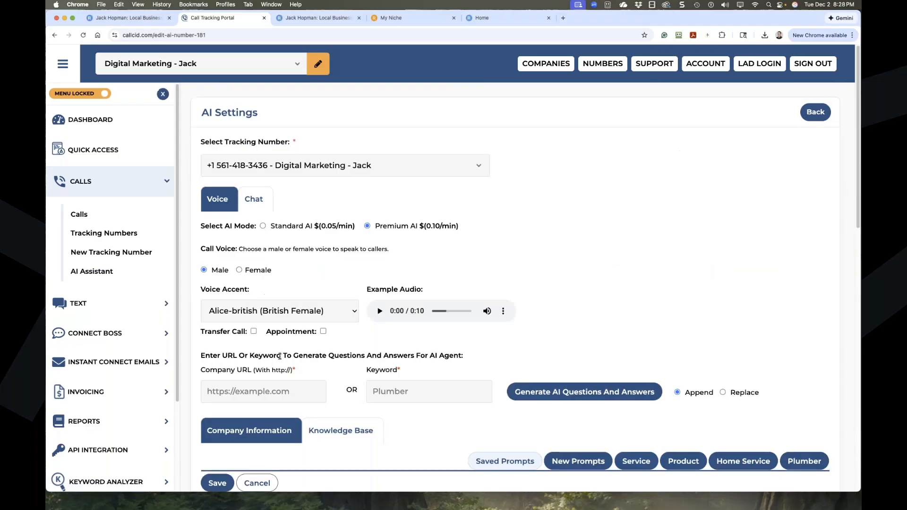
scroll(284, 284, down, 6)
triple_click(302, 211)
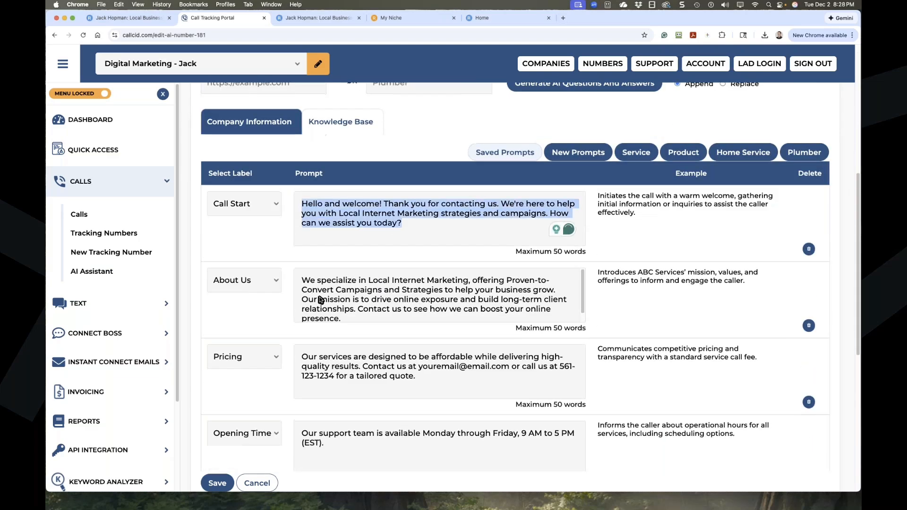
scroll(330, 170, up, 2)
click(341, 180)
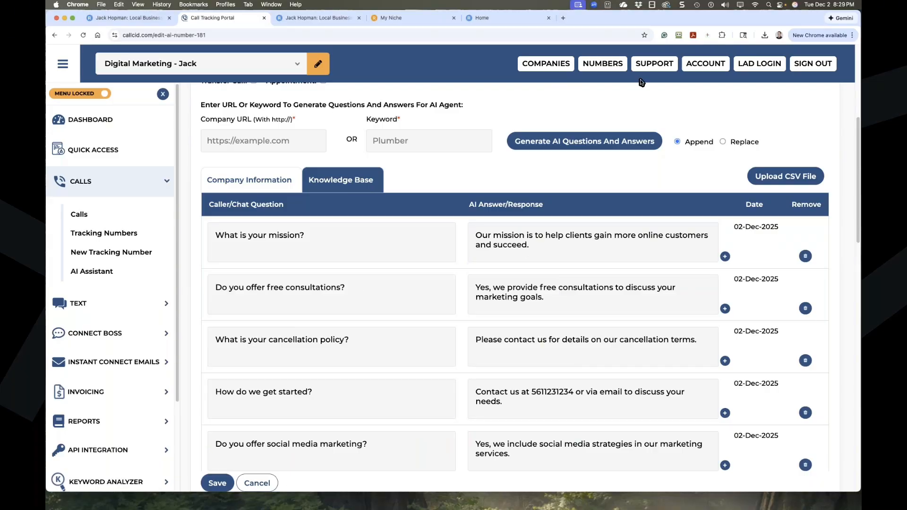
click(564, 67)
mouse_move(603, 64)
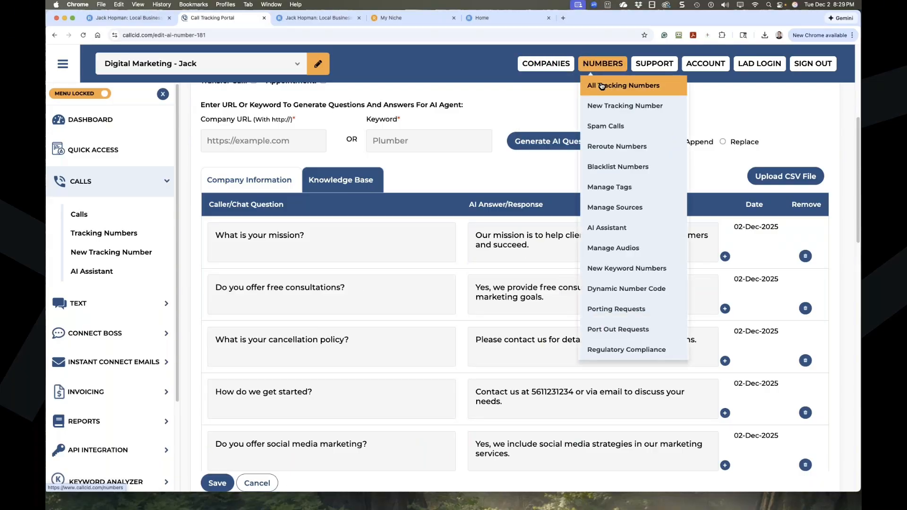
click(603, 88)
click(237, 265)
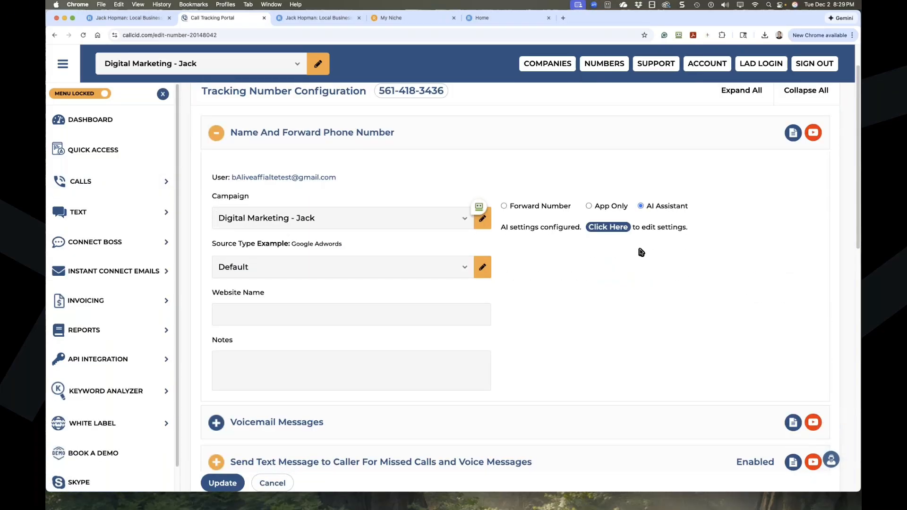
scroll(336, 256, down, 1)
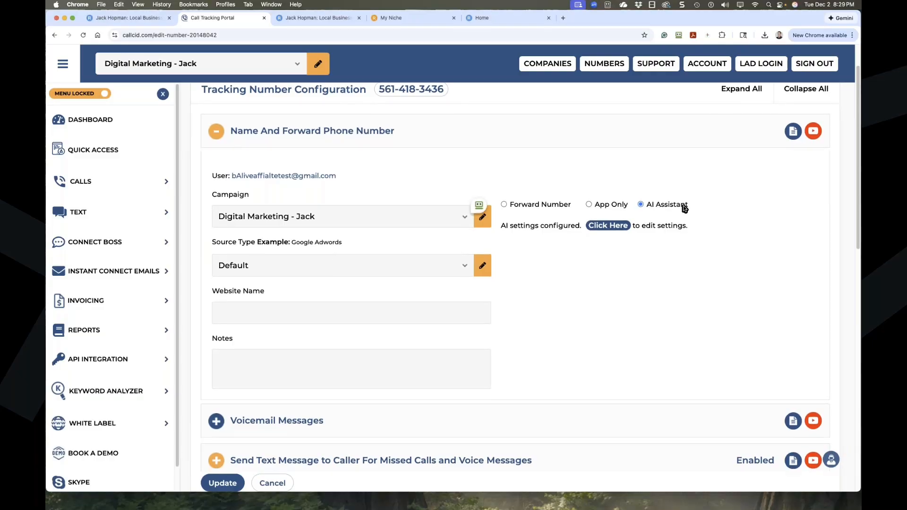
click(503, 204)
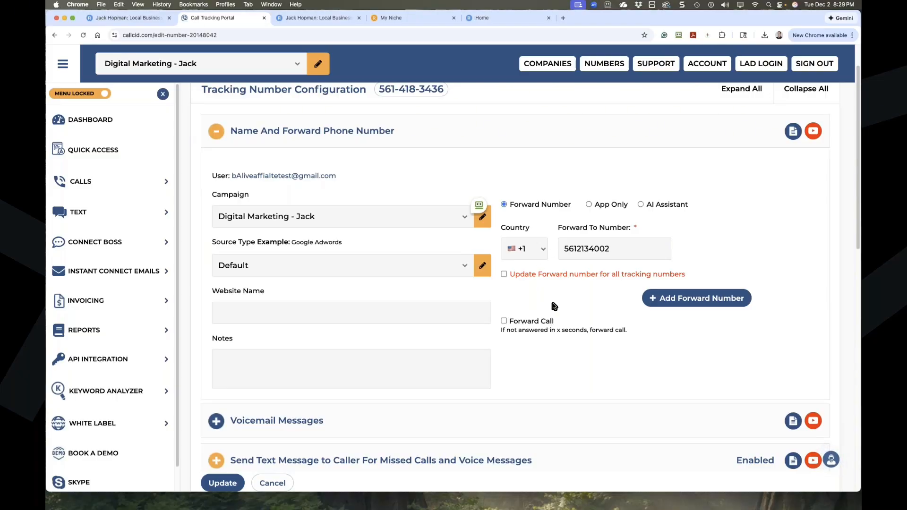
click(531, 321)
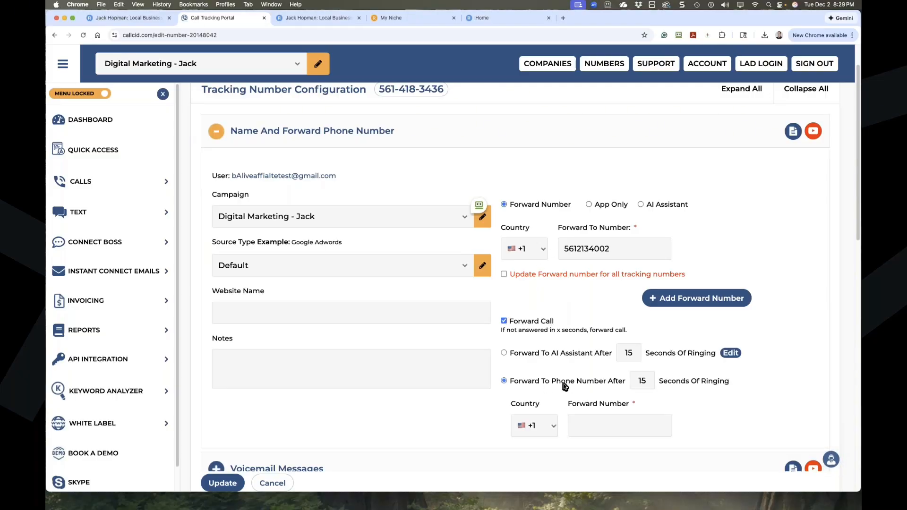
click(504, 353)
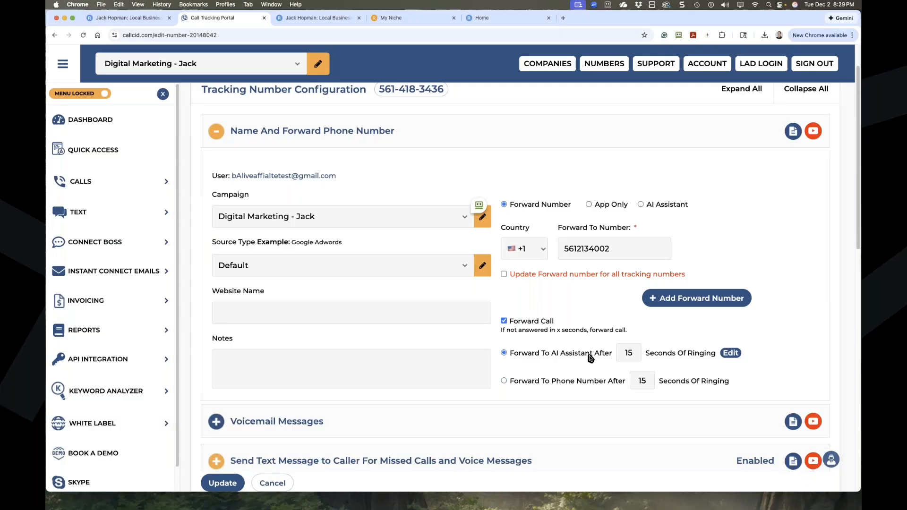
double_click(622, 352)
text(5)
click(220, 483)
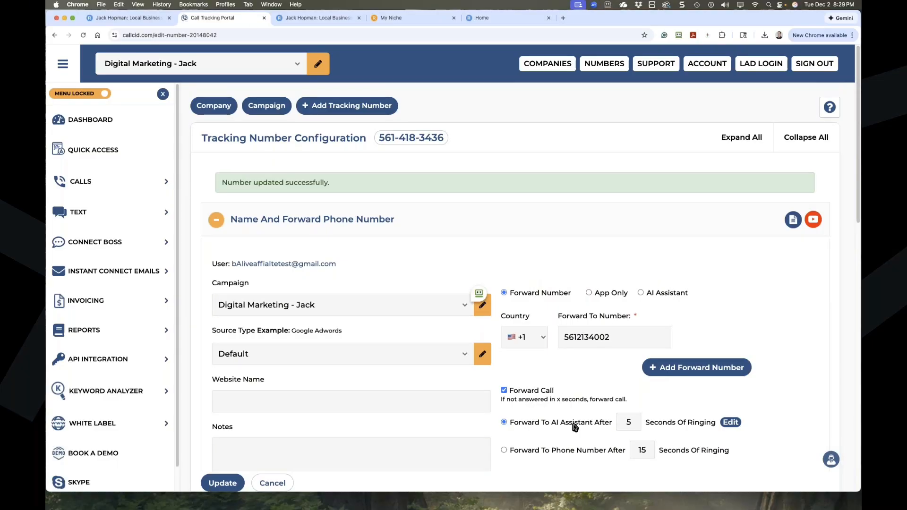
click(730, 423)
scroll(328, 341, down, 5)
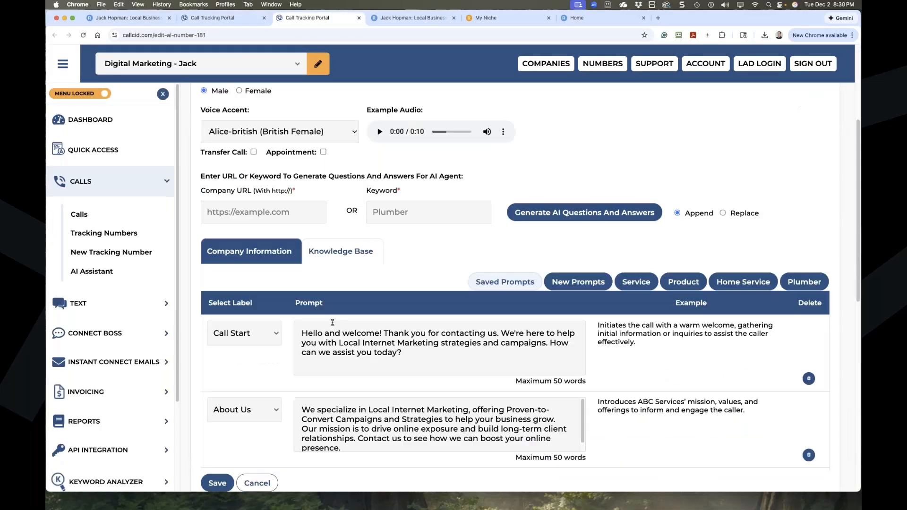
scroll(328, 342, up, 5)
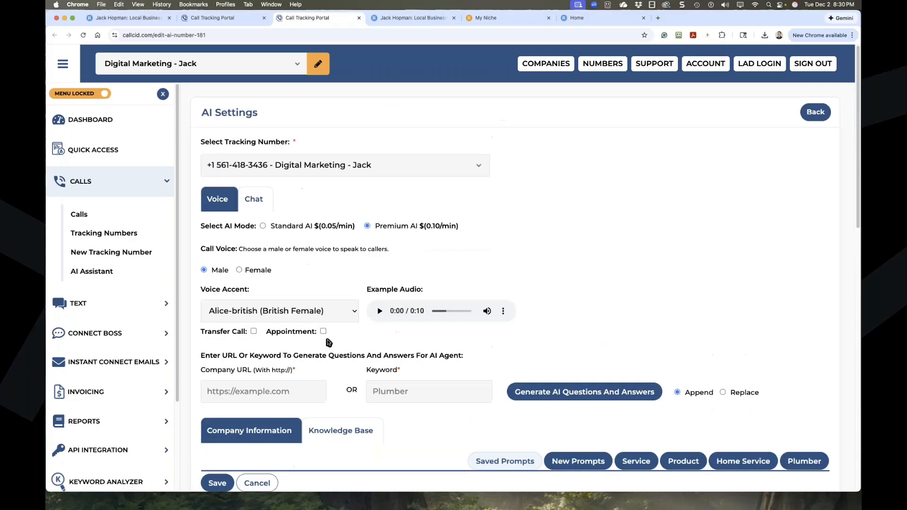
click(609, 65)
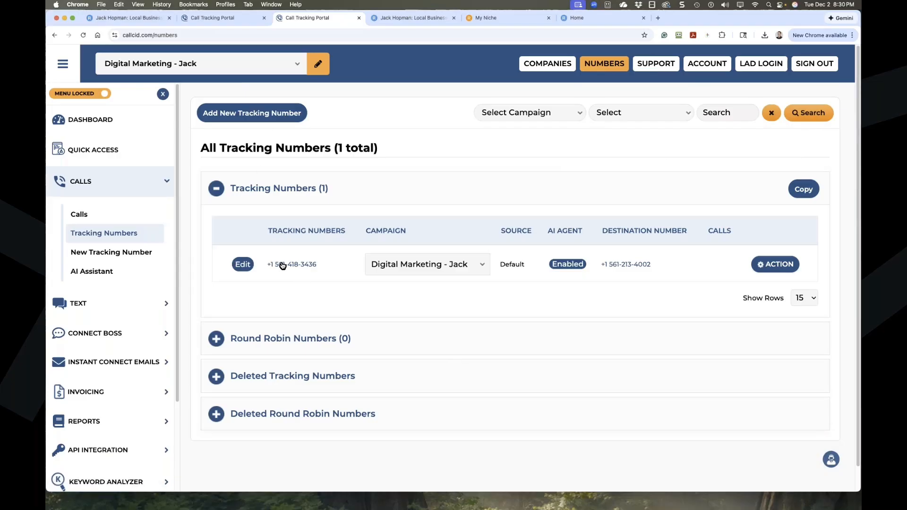
click(243, 266)
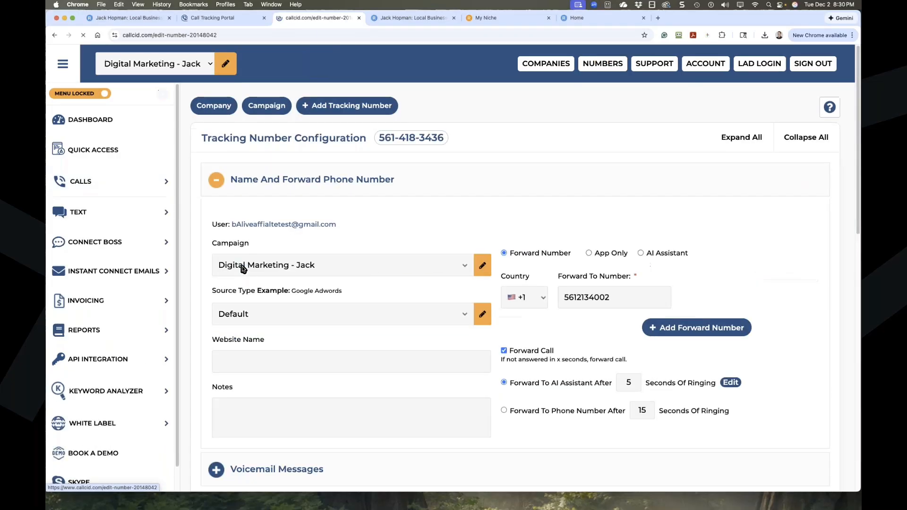
scroll(241, 265, down, 5)
scroll(331, 236, up, 5)
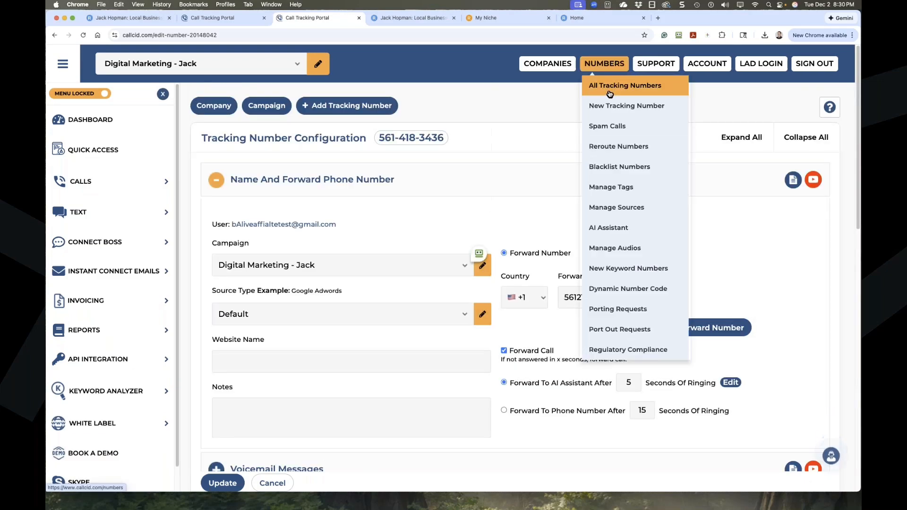
click(610, 88)
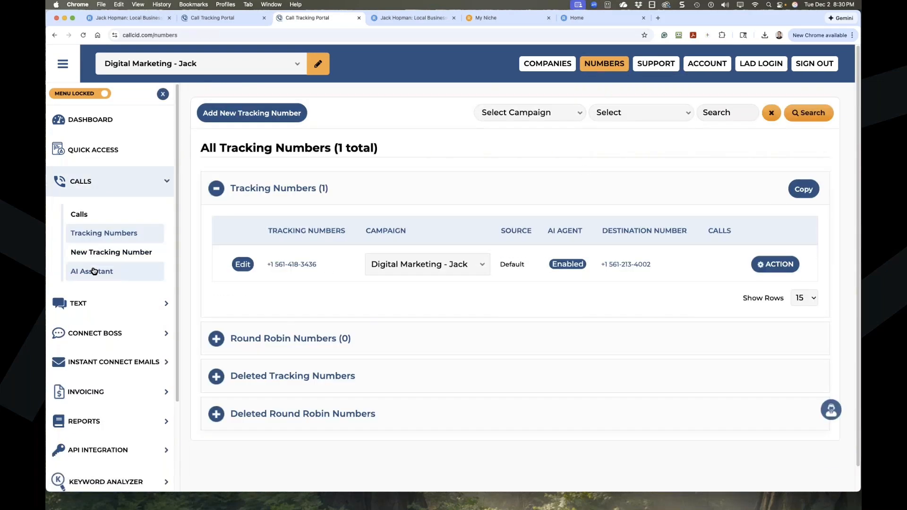
click(94, 271)
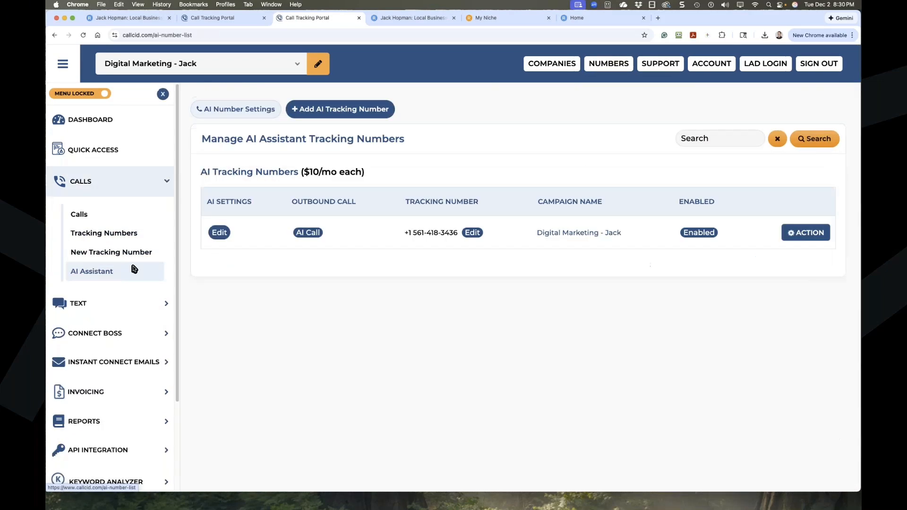
click(216, 234)
scroll(283, 293, down, 3)
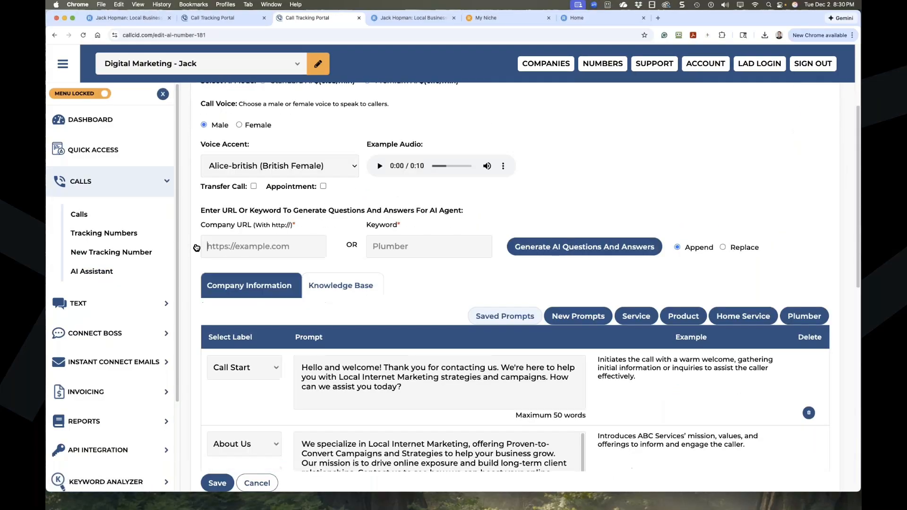
scroll(328, 328, down, 4)
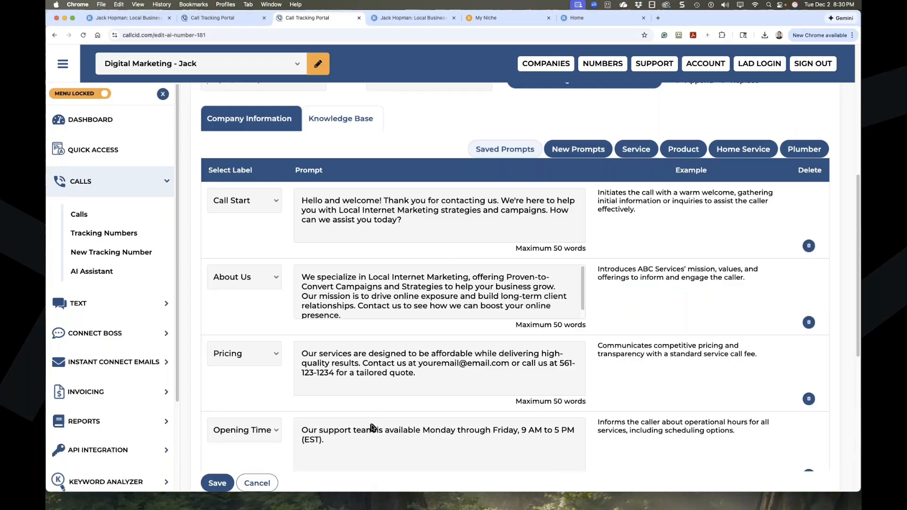
scroll(373, 425, up, 7)
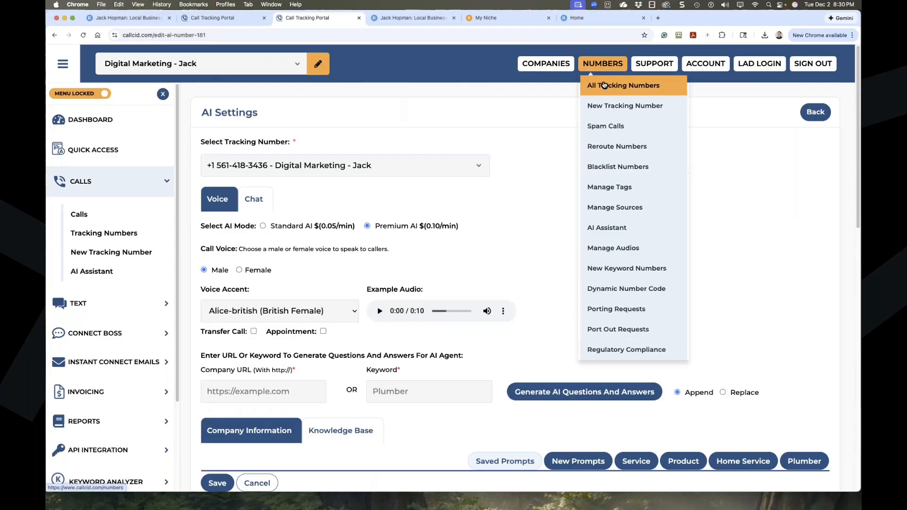
click(603, 84)
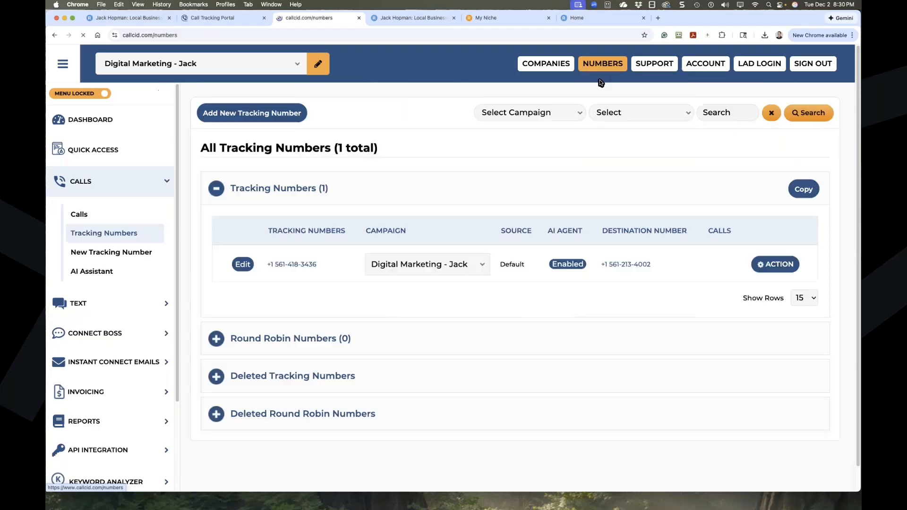
click(242, 265)
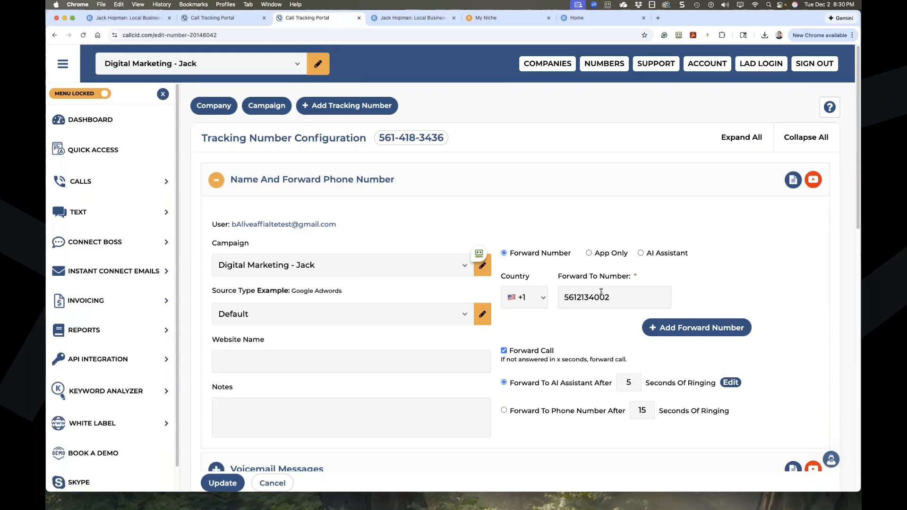
scroll(597, 340, down, 1)
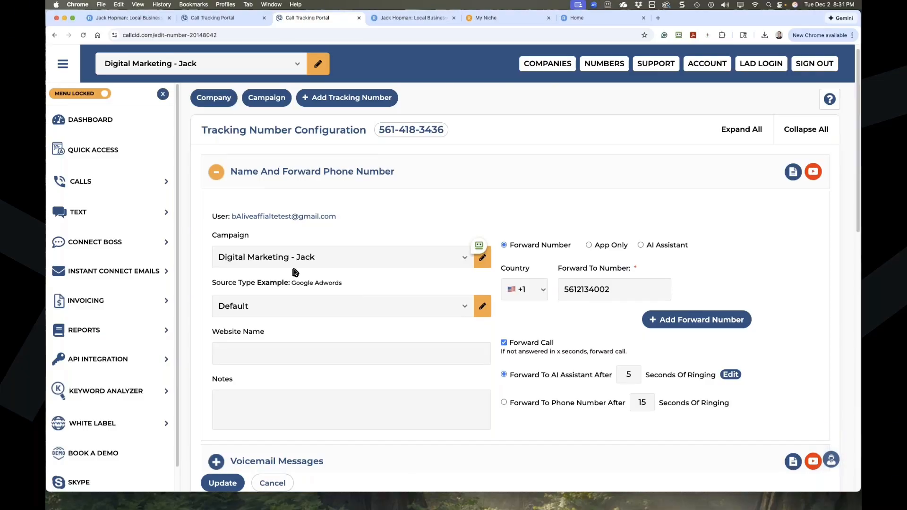
scroll(297, 310, down, 12)
scroll(331, 358, up, 2)
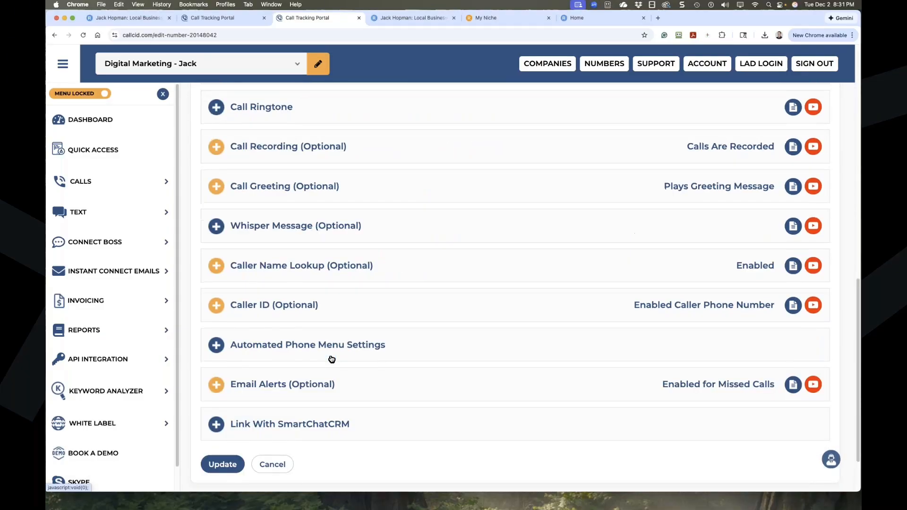
Enable the automated phone menu and delete the key 3 and key 2 options.
click(214, 330)
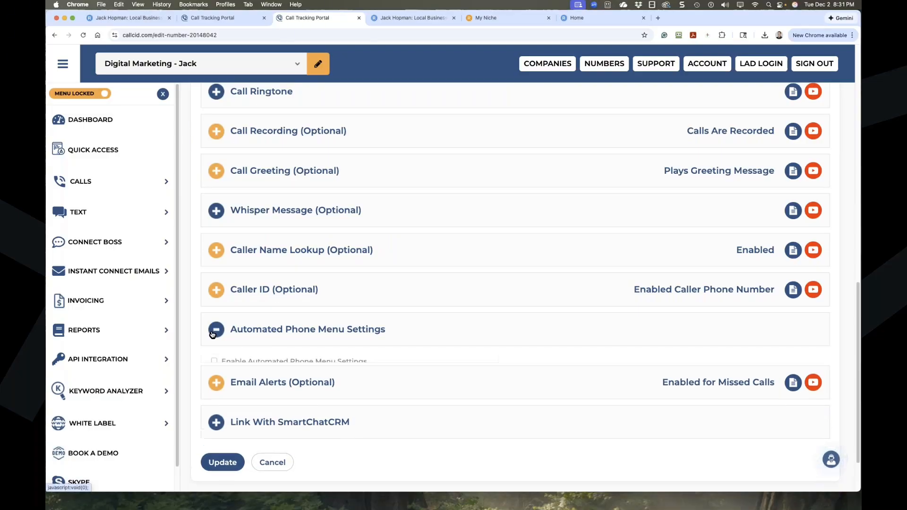
click(215, 367)
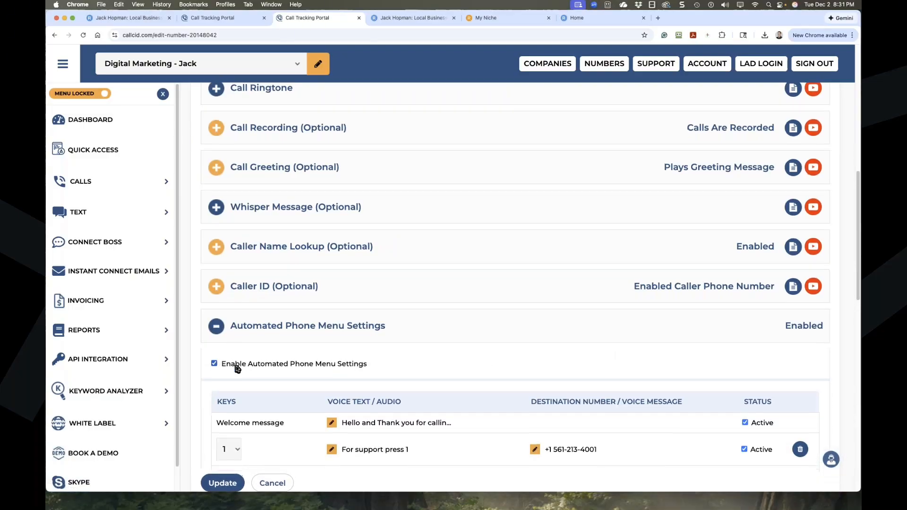
scroll(227, 368, down, 3)
scroll(237, 369, down, 1)
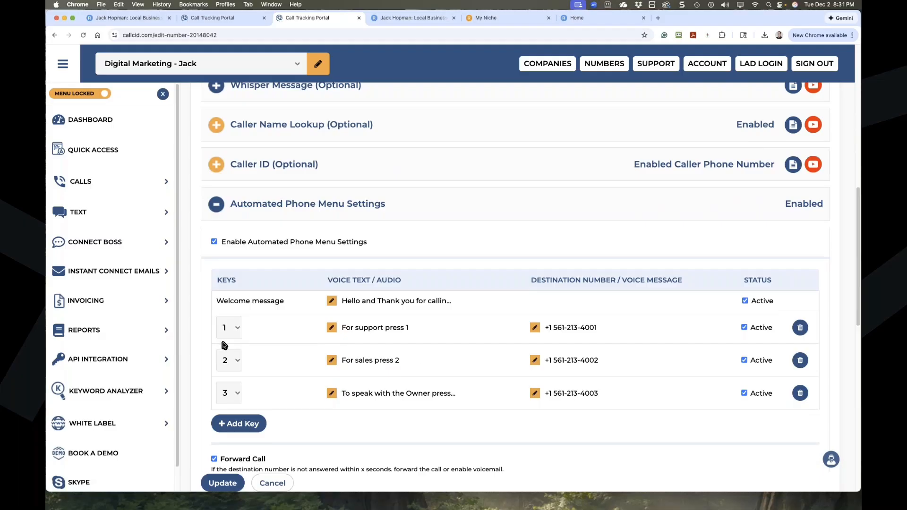
click(798, 394)
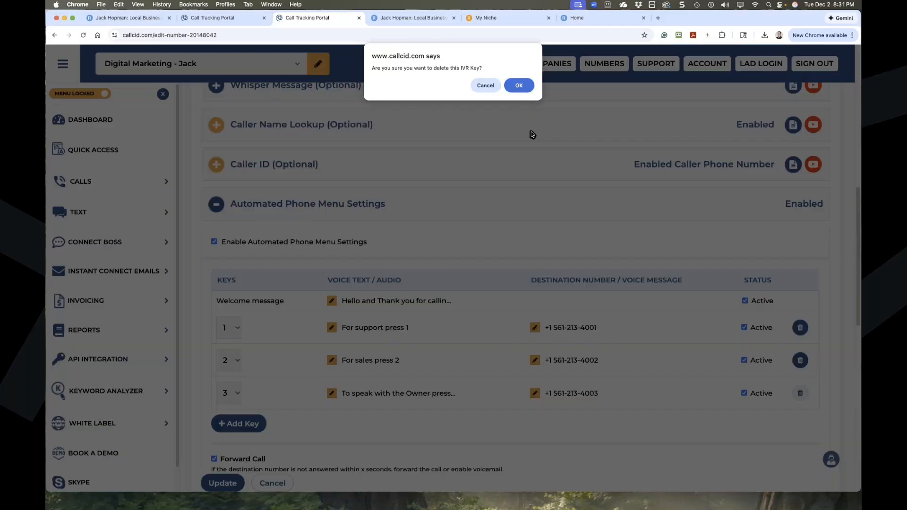
click(520, 86)
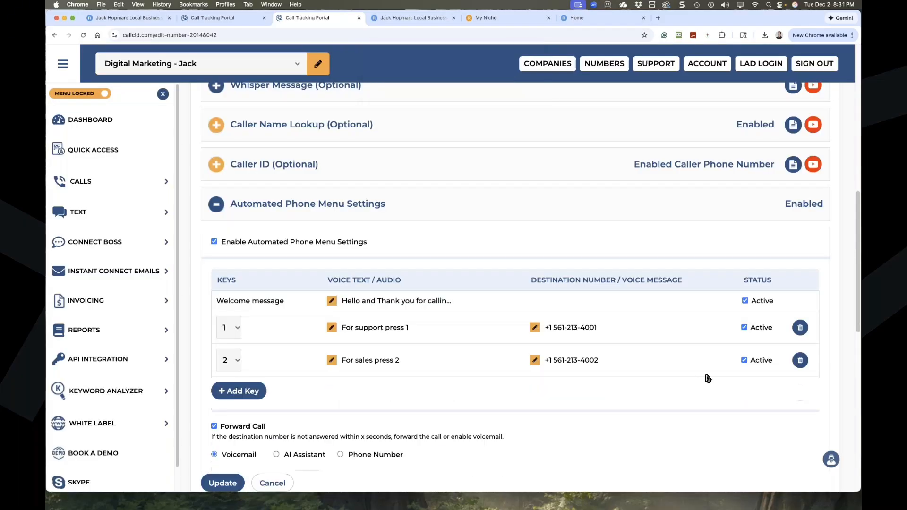
click(799, 361)
click(519, 86)
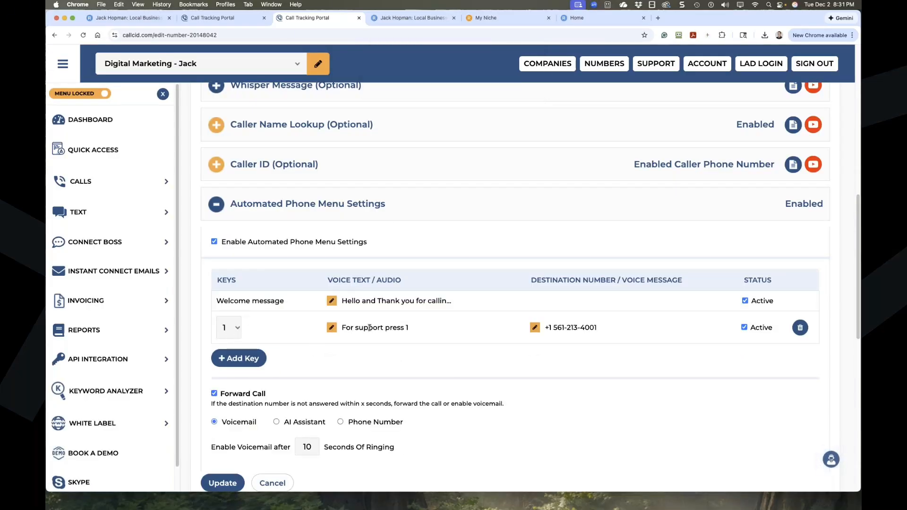
Change key 1's voice text to 'To Connect With Me Press 1', save, and verify the menu.
click(333, 329)
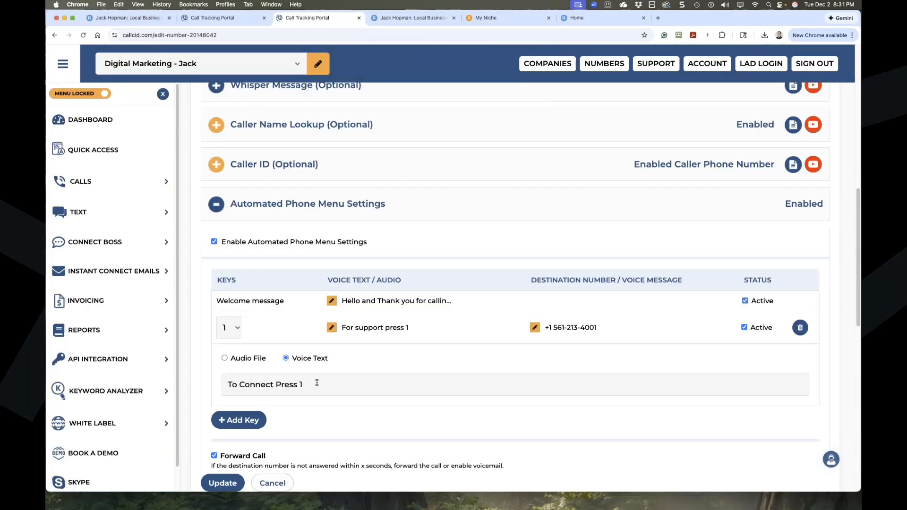
text(With Me)
scroll(283, 425, down, 2)
click(223, 483)
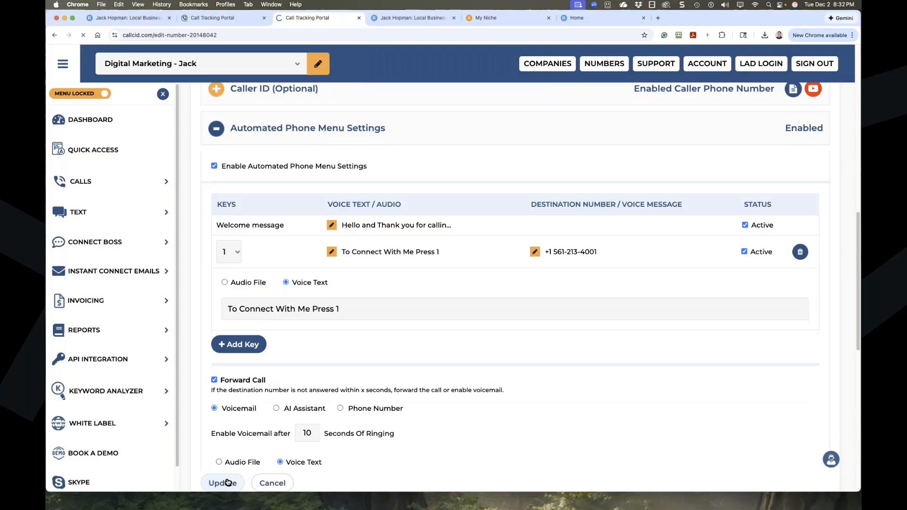
scroll(259, 449, down, 10)
click(216, 277)
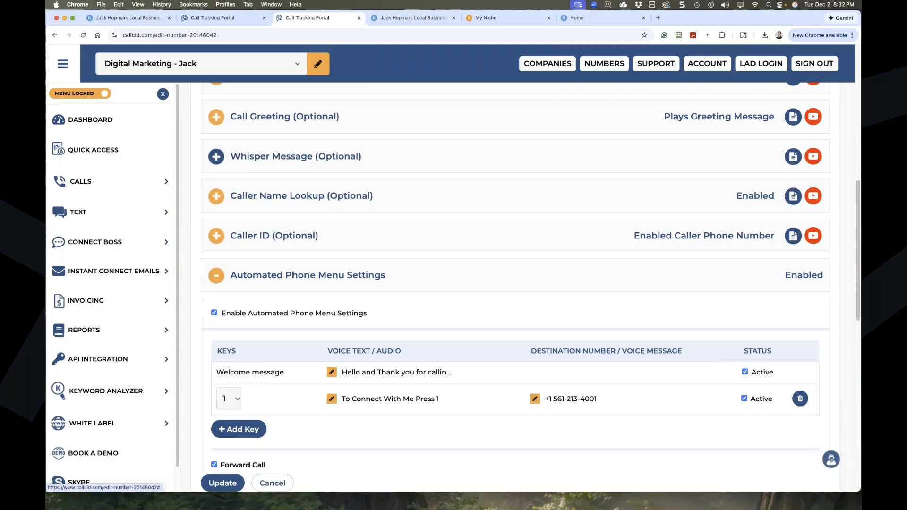
scroll(293, 294, up, 1)
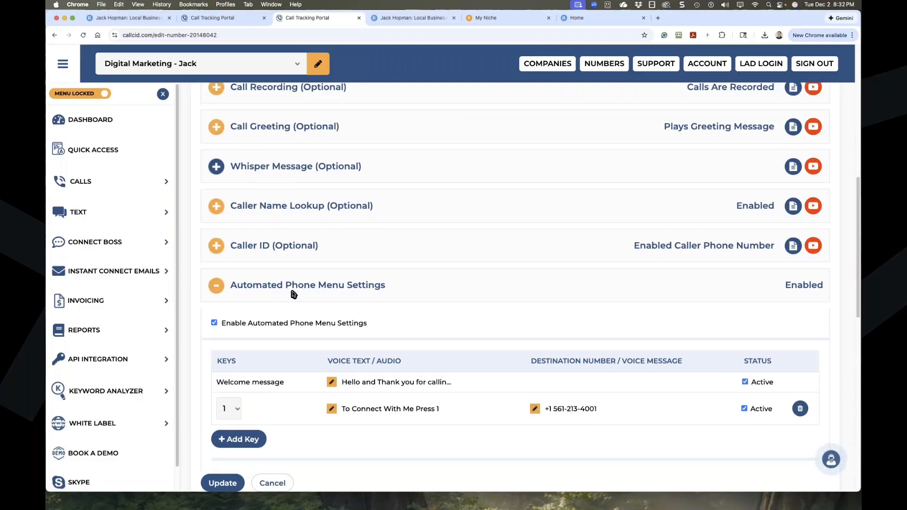
scroll(293, 294, up, 10)
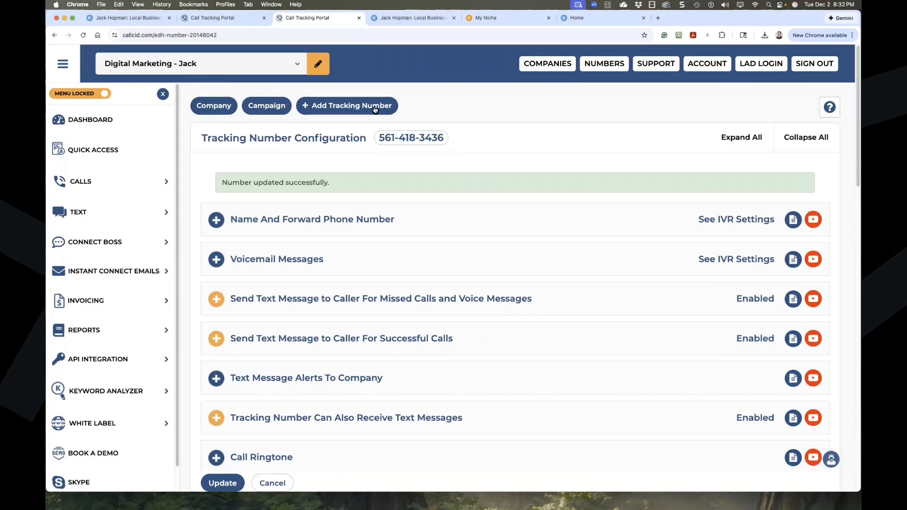
click(101, 182)
click(94, 271)
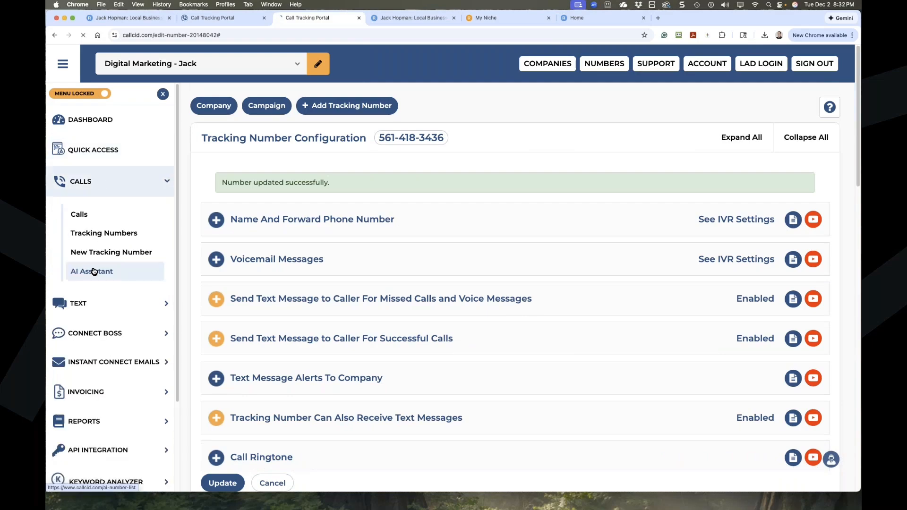
click(222, 235)
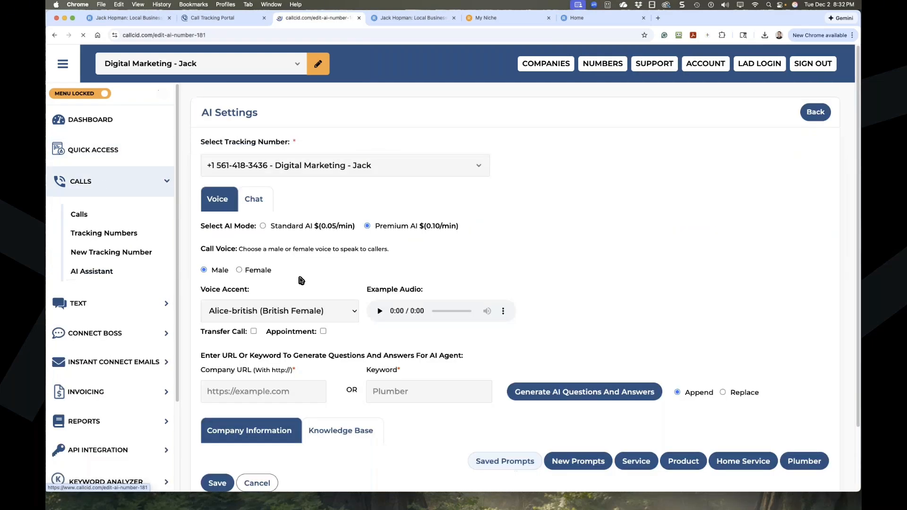
scroll(497, 363, down, 5)
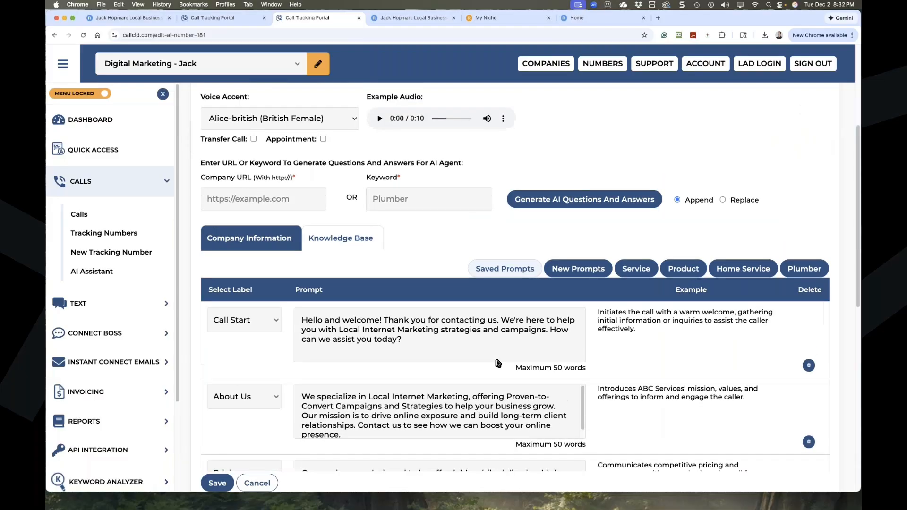
scroll(483, 339, down, 5)
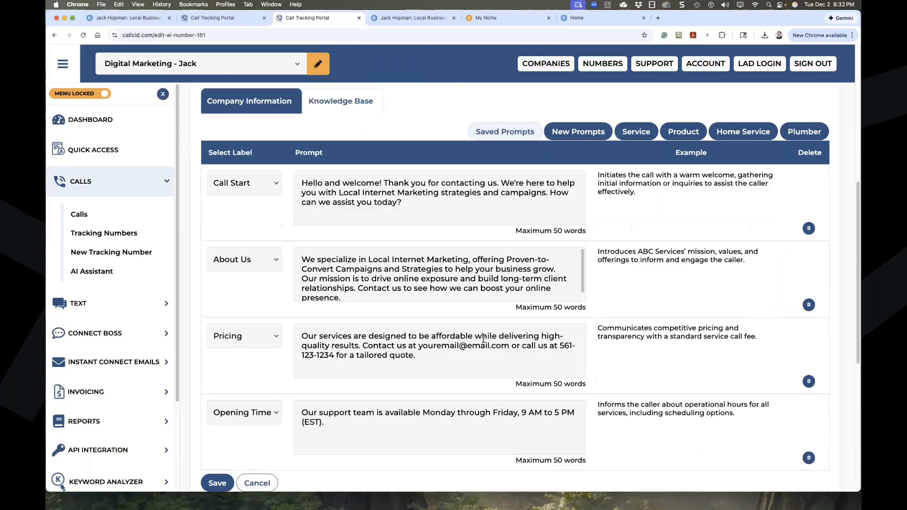
scroll(483, 340, up, 3)
Show the Knowledge Base Q&A, expand the mission question and select its text.
click(341, 233)
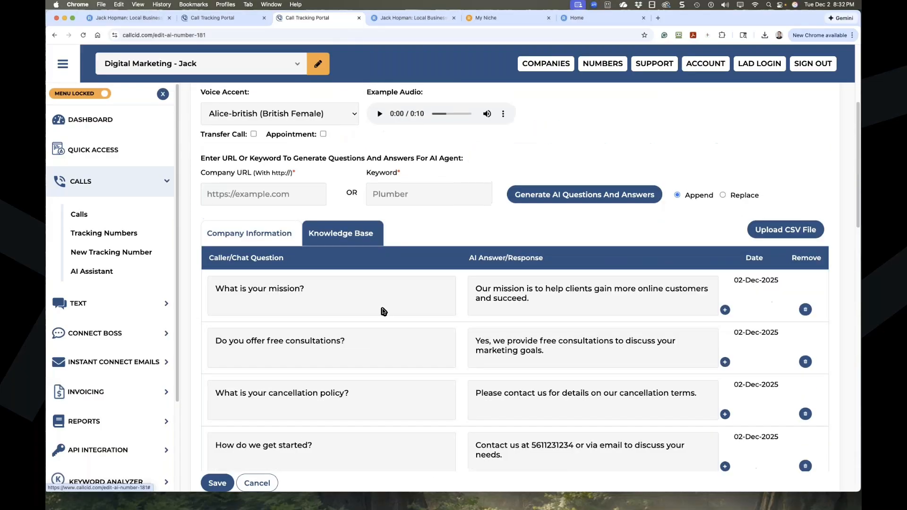
scroll(398, 307, down, 2)
click(725, 202)
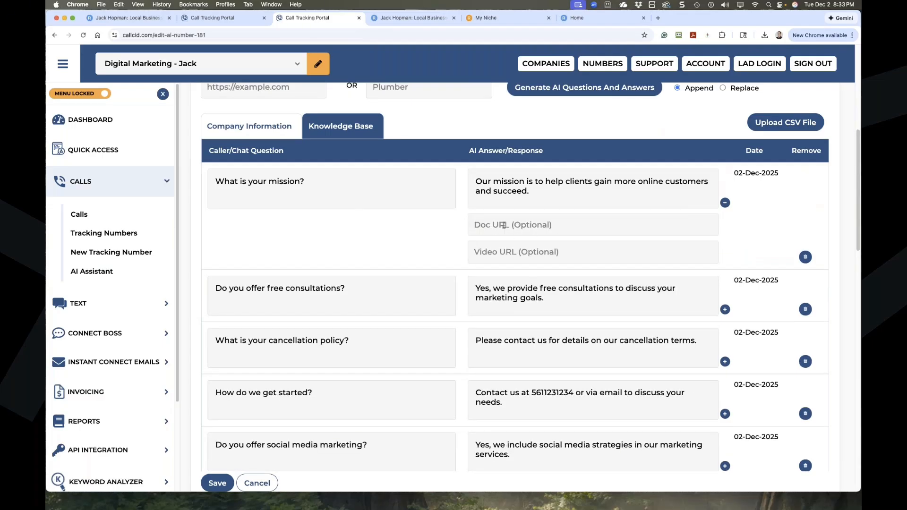
drag(307, 182, 215, 182)
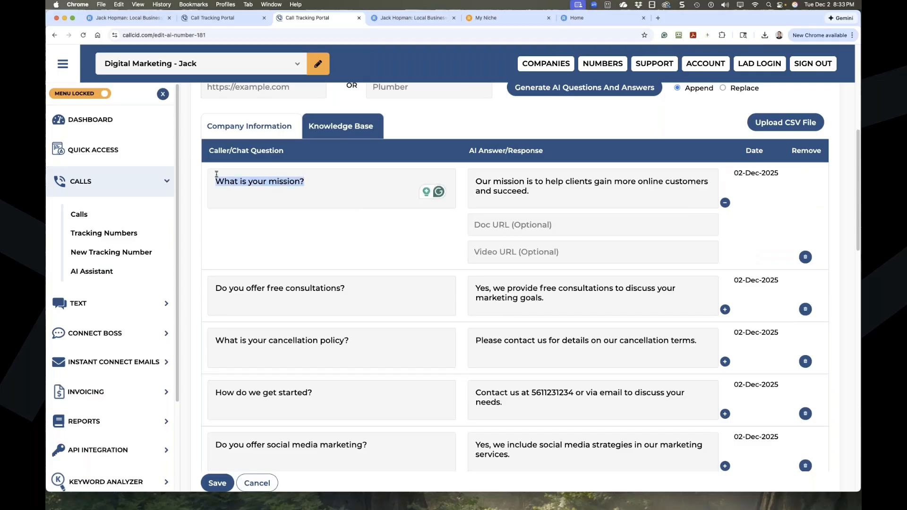
scroll(301, 242, up, 5)
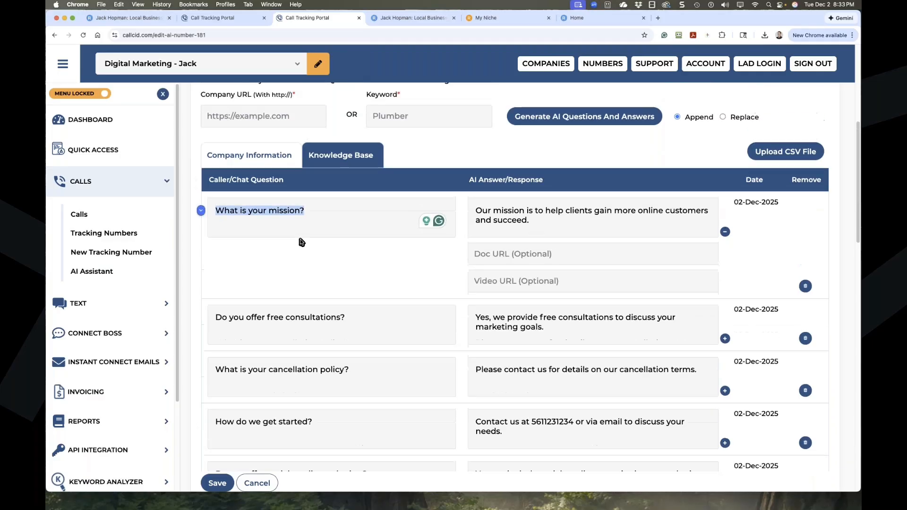
scroll(318, 222, up, 3)
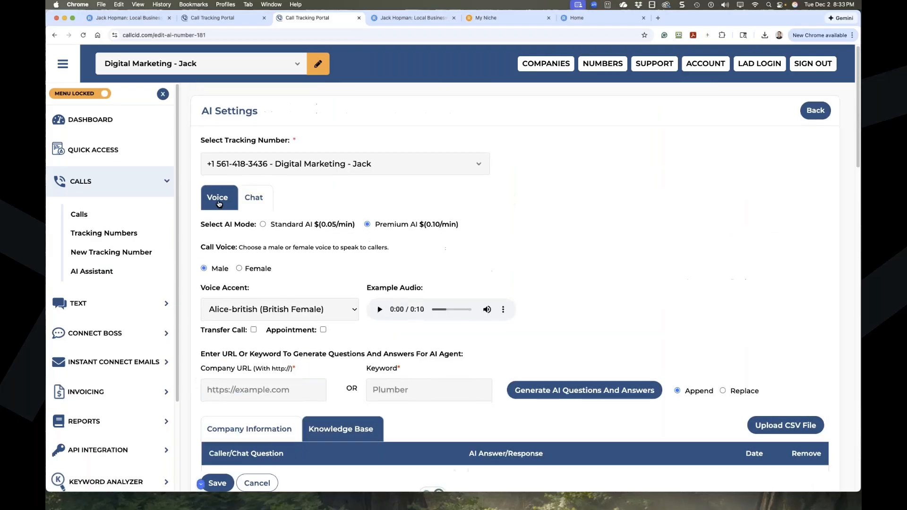
Compare the Chat and Voice assistant settings, ending back on Voice.
click(250, 198)
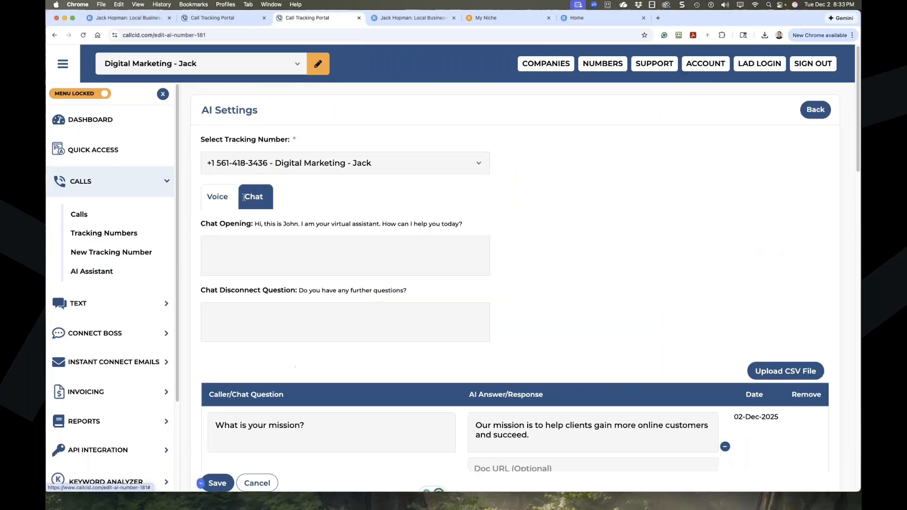
scroll(341, 219, down, 6)
scroll(331, 222, up, 6)
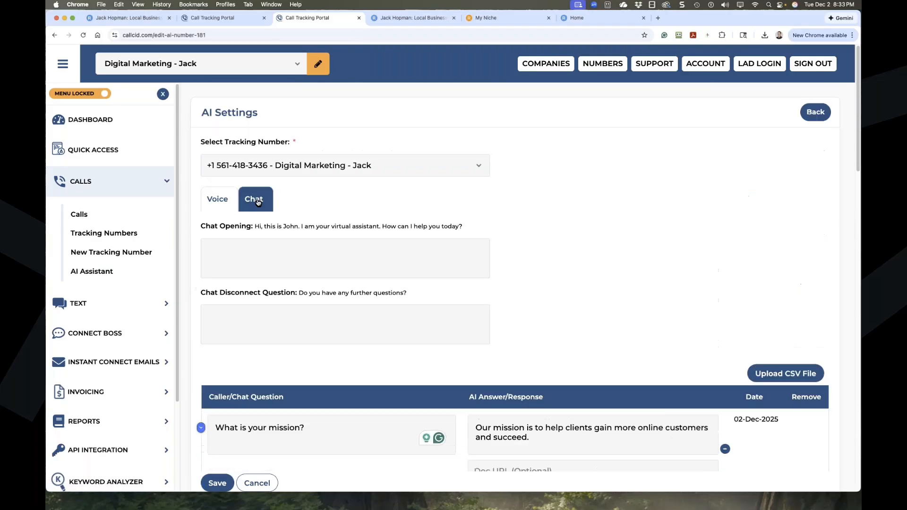
click(217, 199)
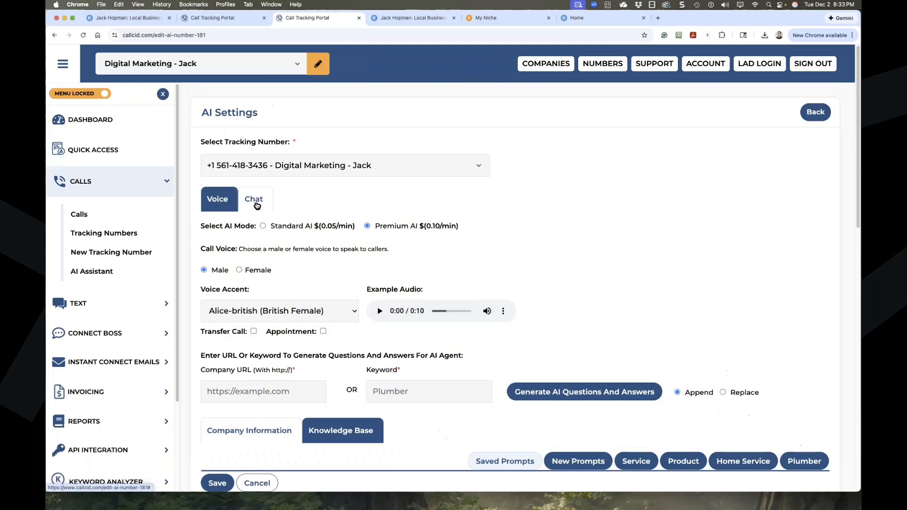
scroll(565, 249, down, 8)
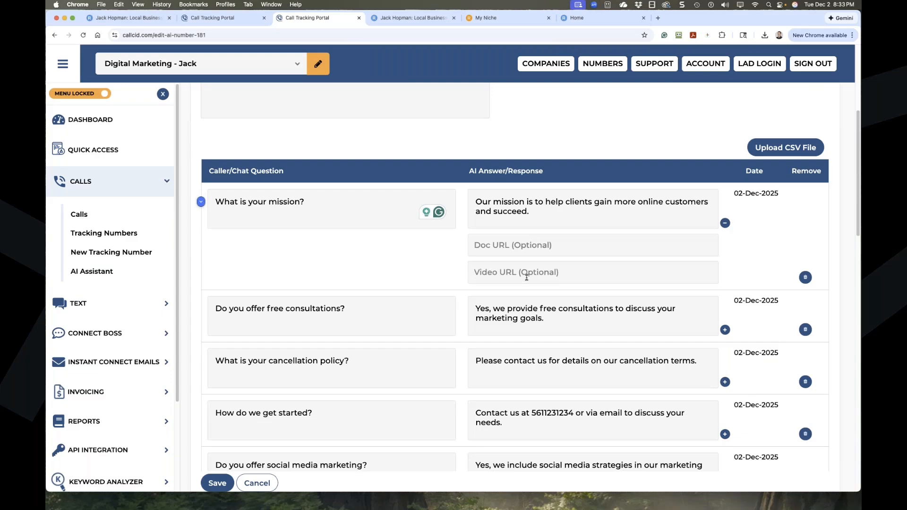
scroll(526, 277, up, 10)
click(218, 199)
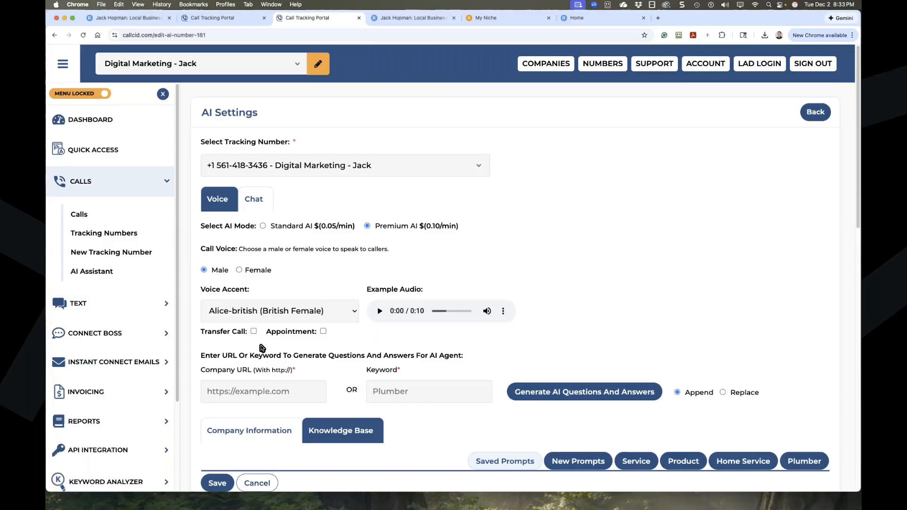
scroll(197, 324, down, 1)
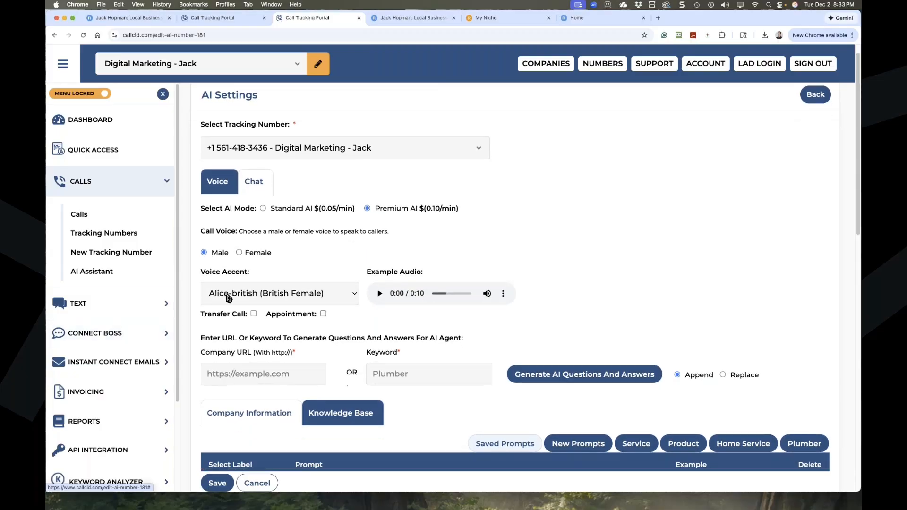
scroll(278, 299, up, 1)
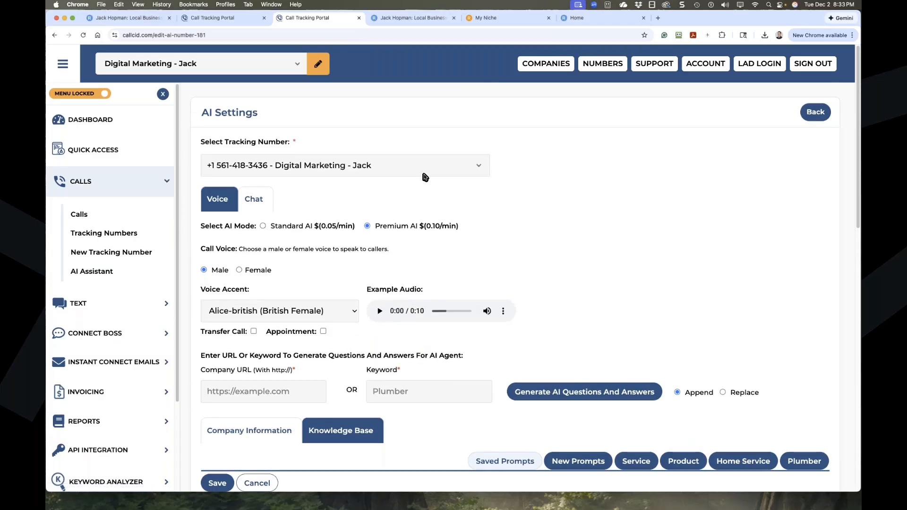
On the Chat assistant settings, select the mission answer text and click into its Doc URL field.
click(258, 201)
scroll(340, 274, down, 5)
scroll(340, 274, down, 1)
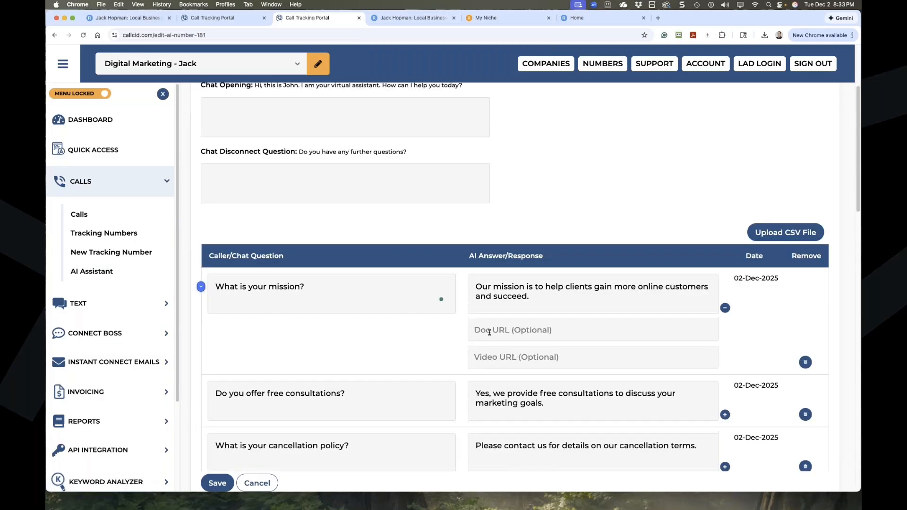
drag(318, 294, 218, 287)
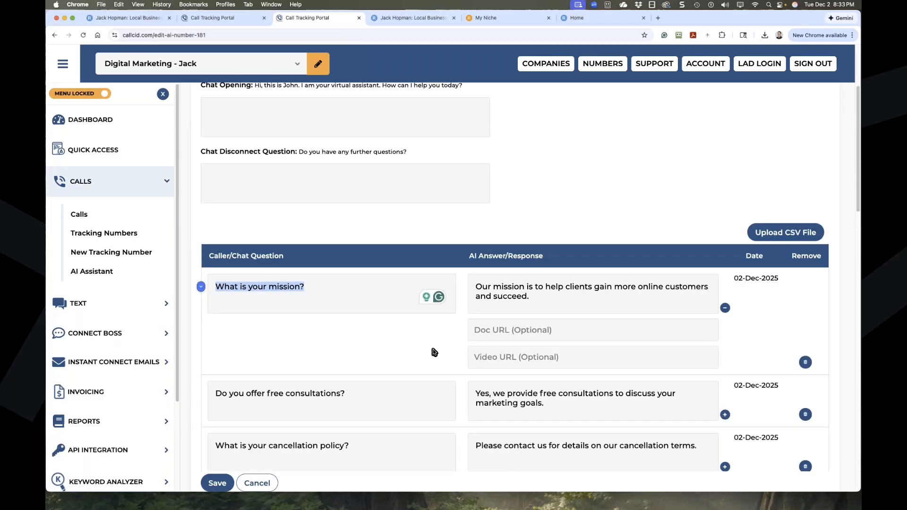
drag(542, 297, 468, 282)
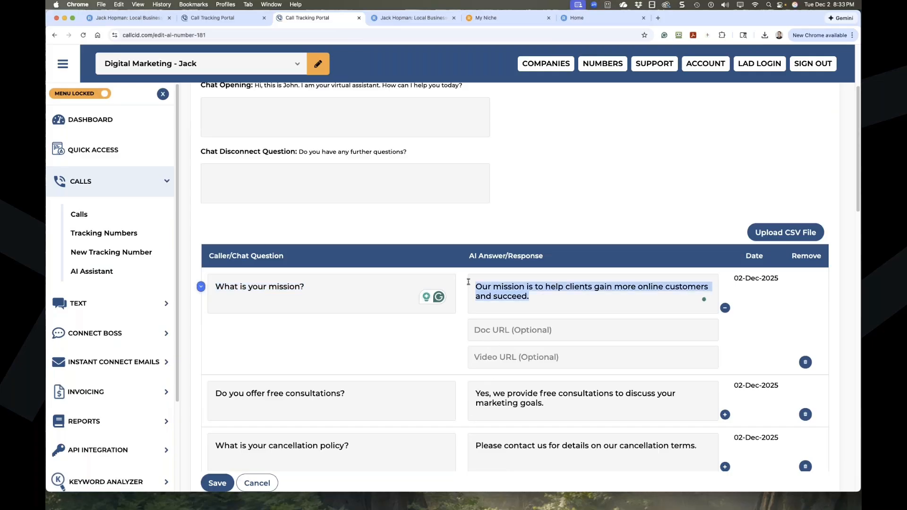
click(509, 329)
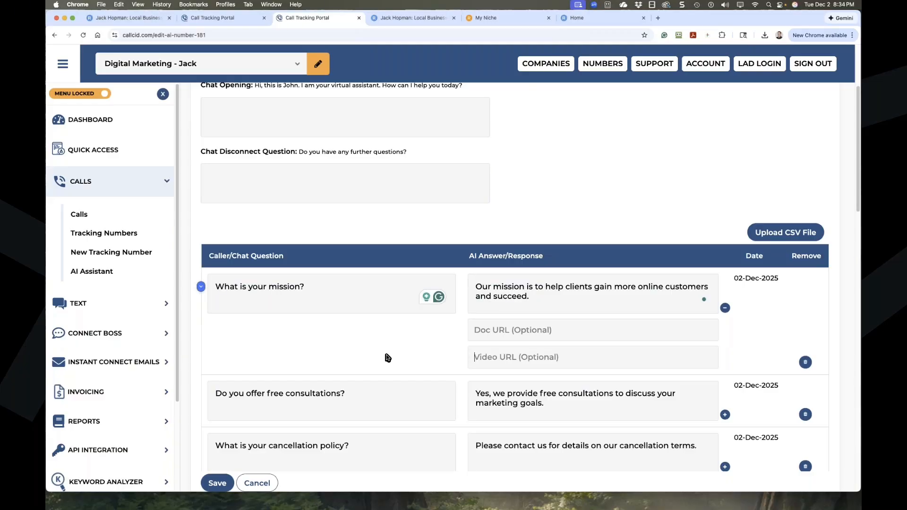
click(603, 65)
click(611, 87)
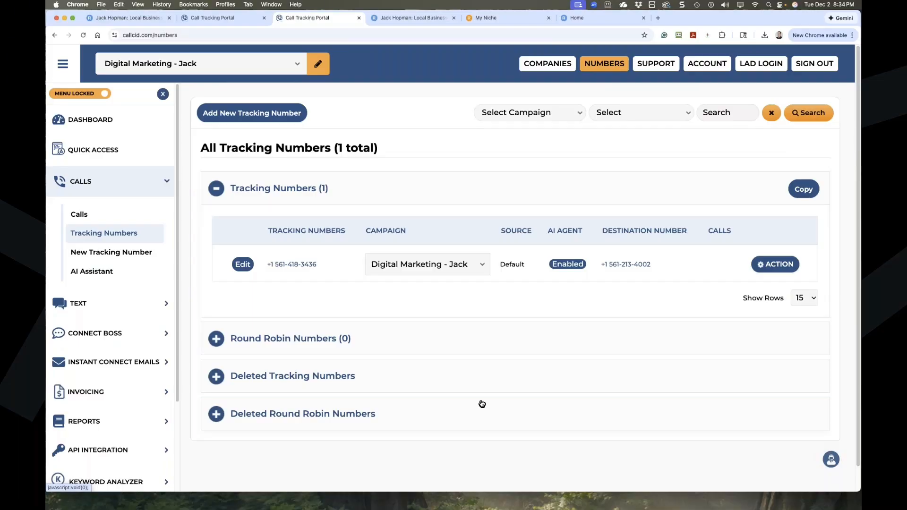
click(546, 85)
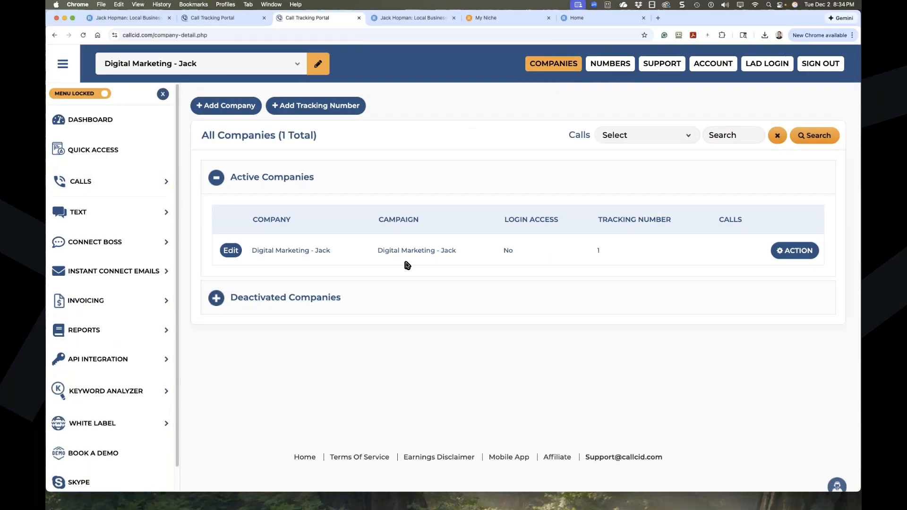
click(231, 250)
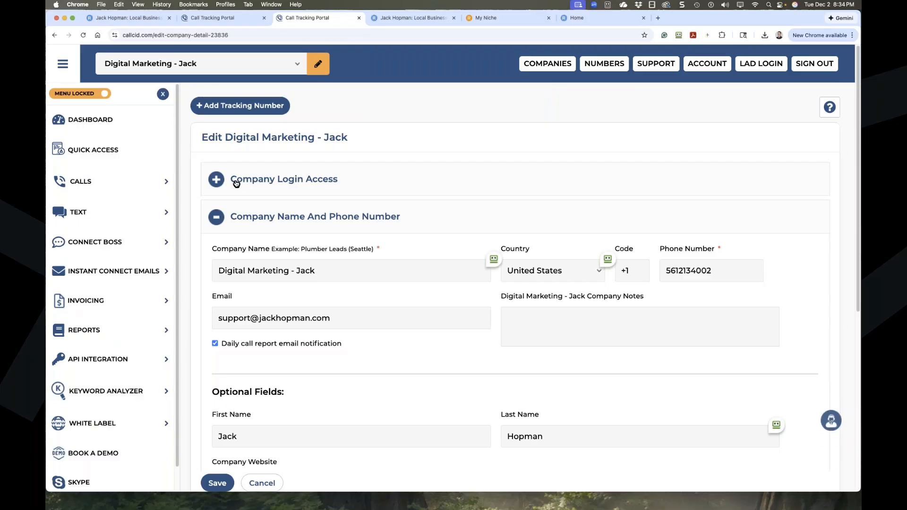
click(220, 182)
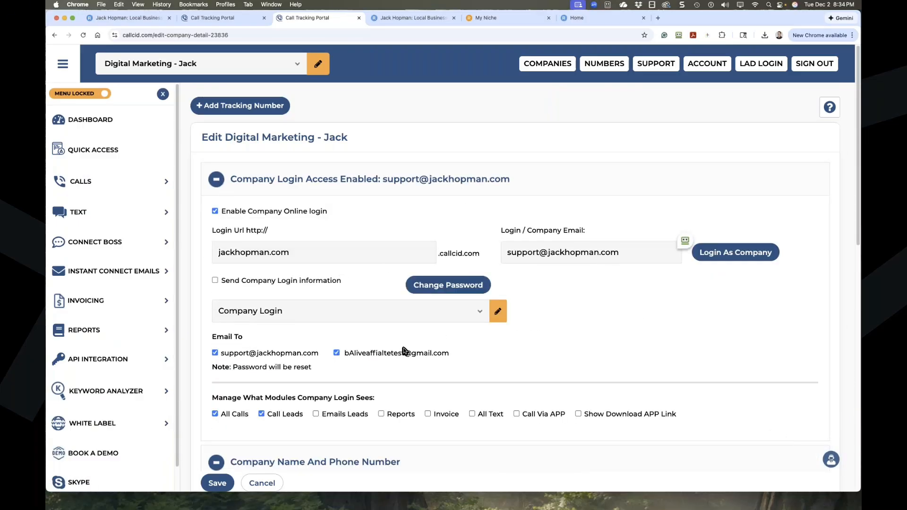
scroll(375, 350, down, 5)
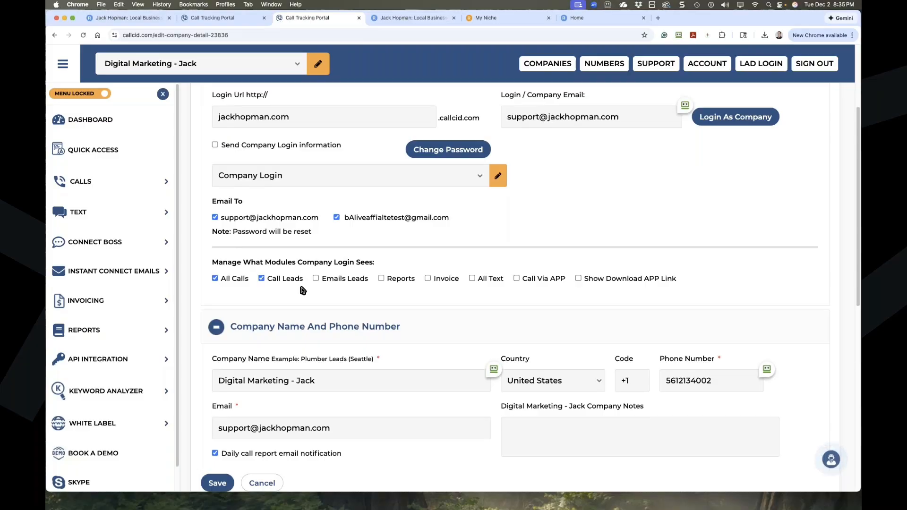
scroll(303, 290, up, 5)
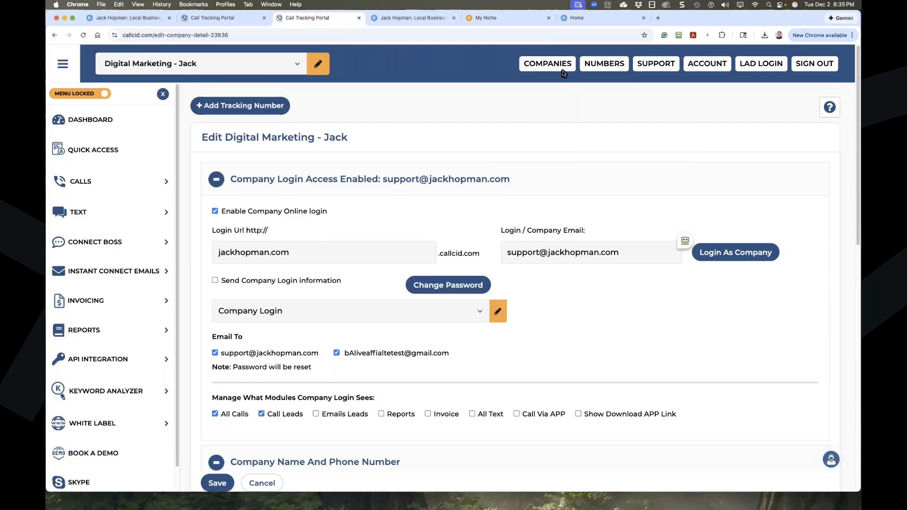
mouse_move(548, 70)
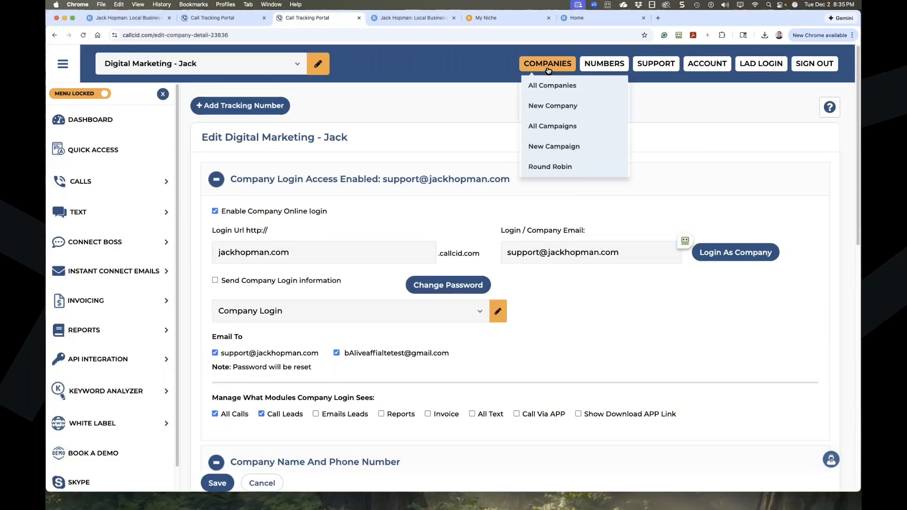
mouse_move(604, 66)
click(600, 87)
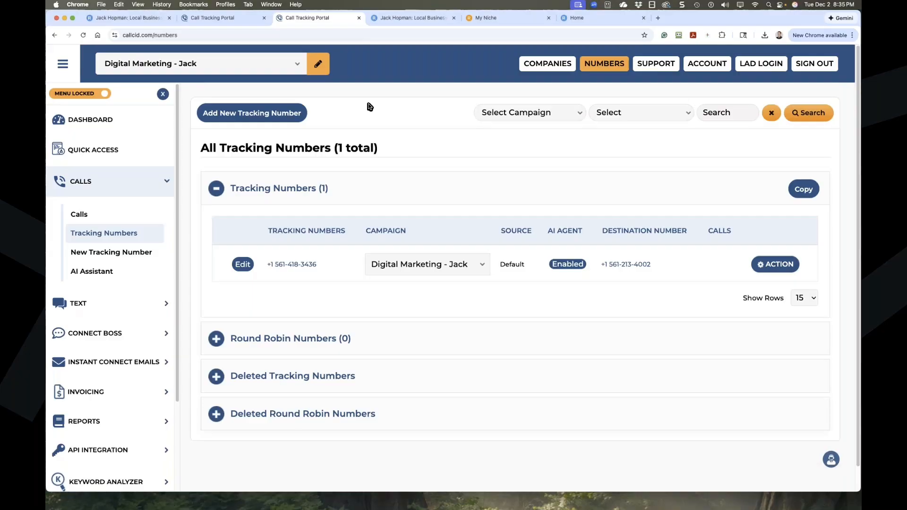
mouse_move(604, 64)
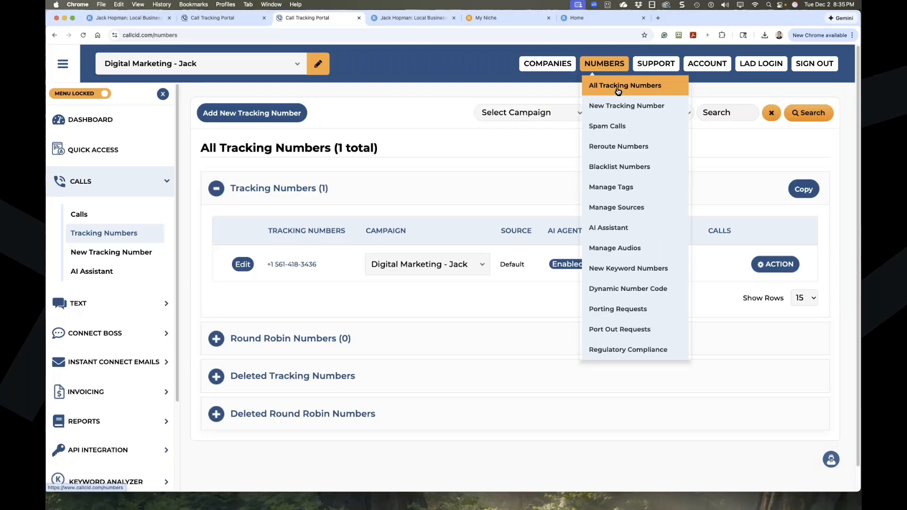
click(97, 273)
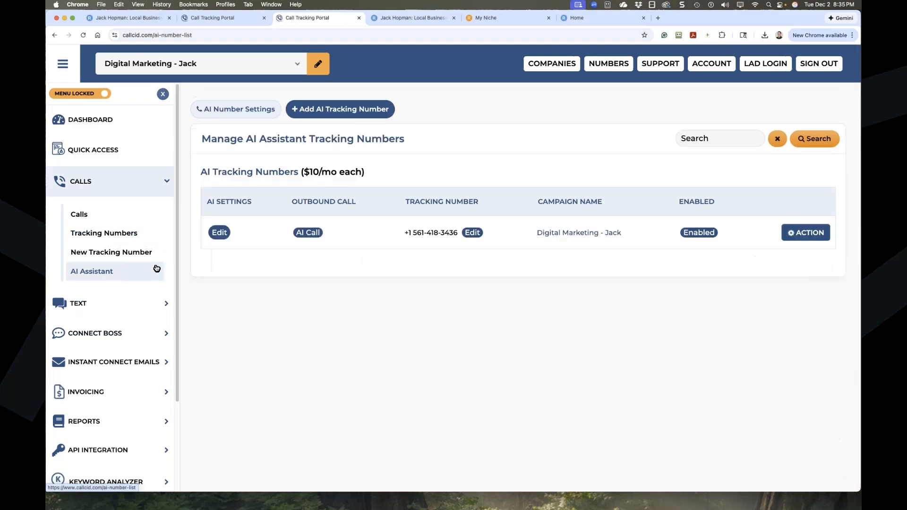
click(219, 233)
scroll(323, 153, down, 4)
click(323, 152)
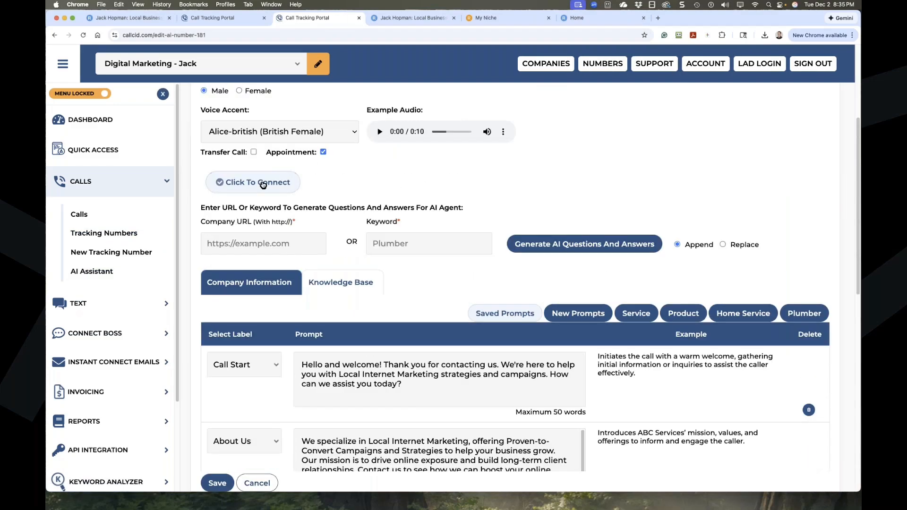